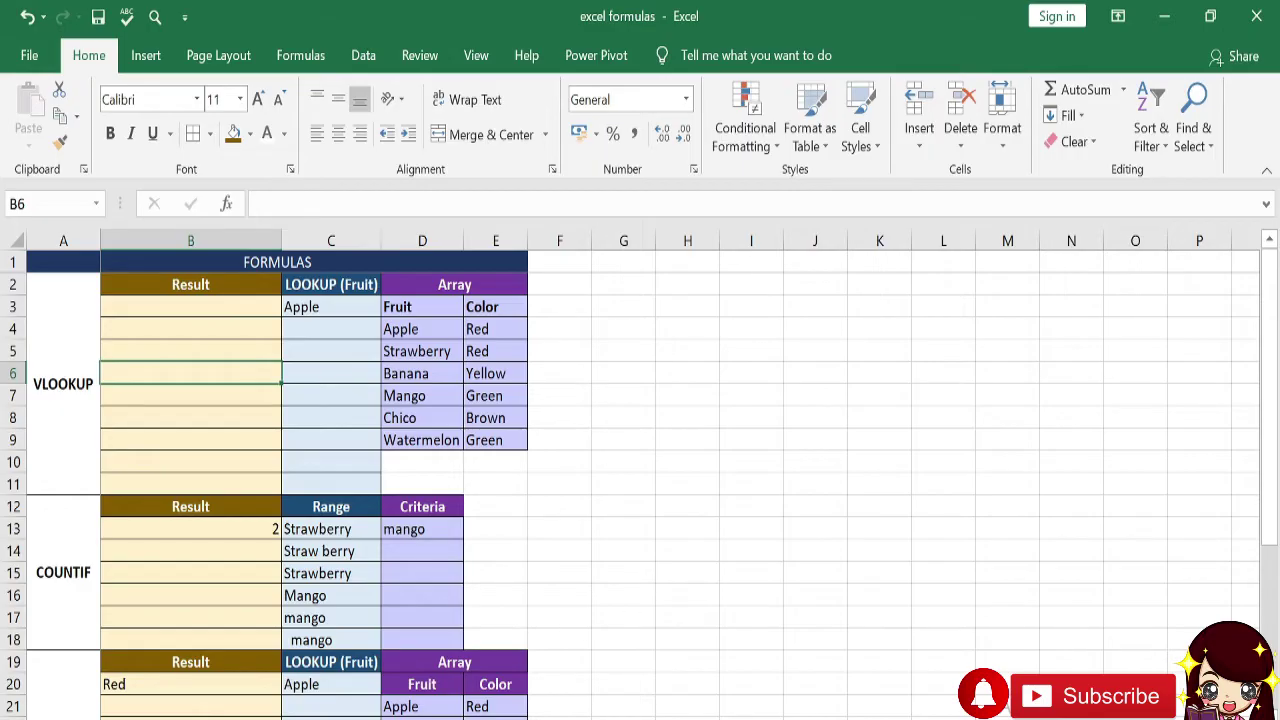
Begin =VLOOKUP(C3, in B3, using Apple in C3 as the lookup value
click(709, 389)
click(254, 315)
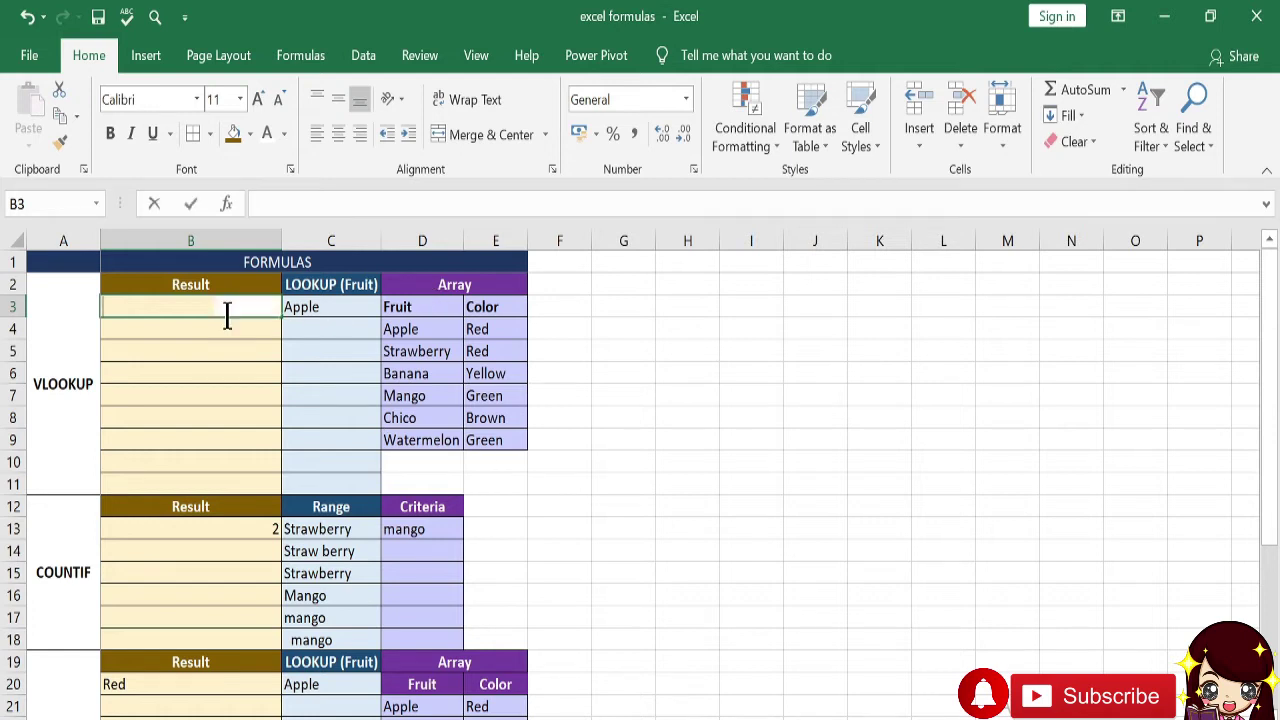
text(=VLOOKUP()
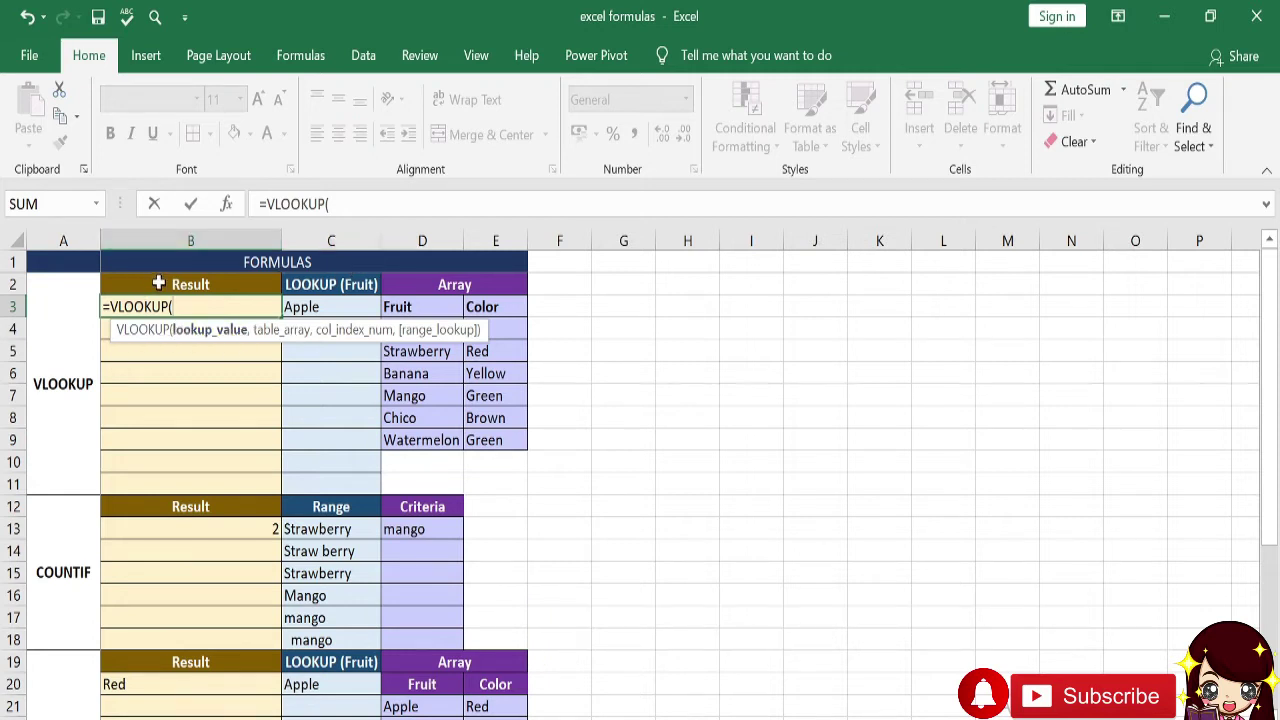
click(329, 312)
text(,)
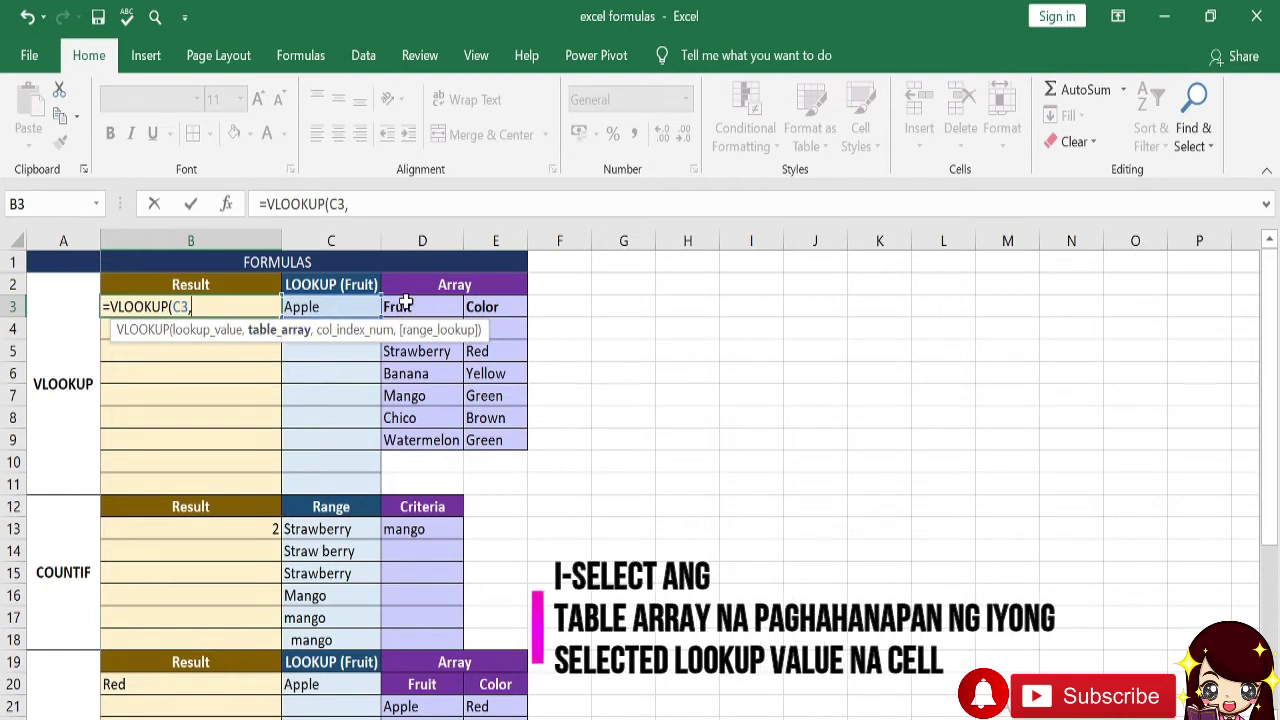
Complete B3 as =VLOOKUP(C3,D3:E9,2,FALSE) so it returns Red for Apple
drag(411, 306, 518, 440)
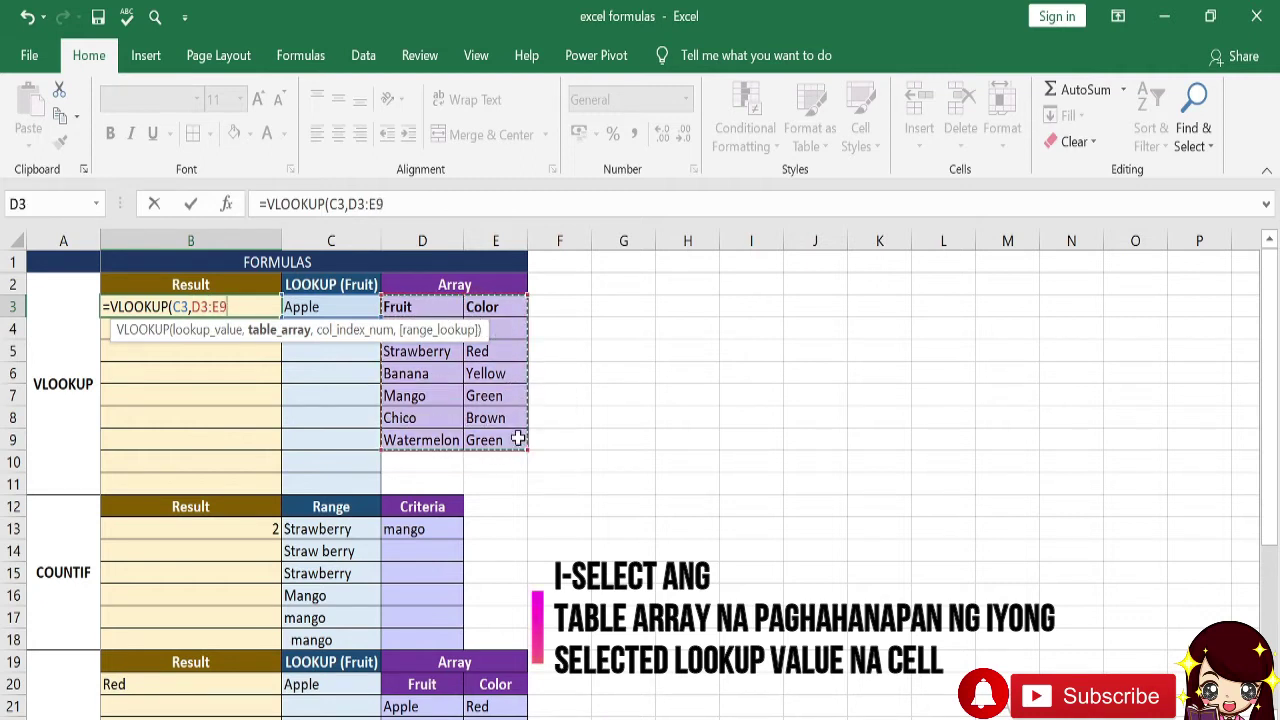
click(407, 204)
text(,)
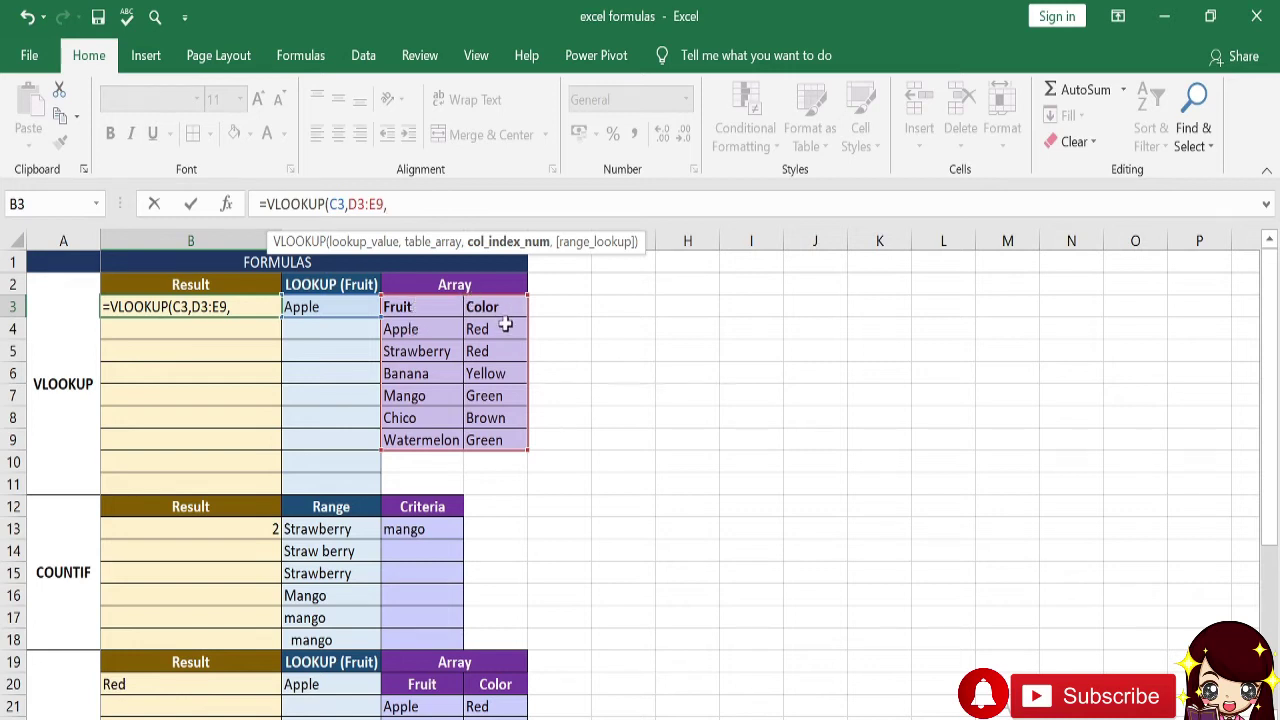
text(,)
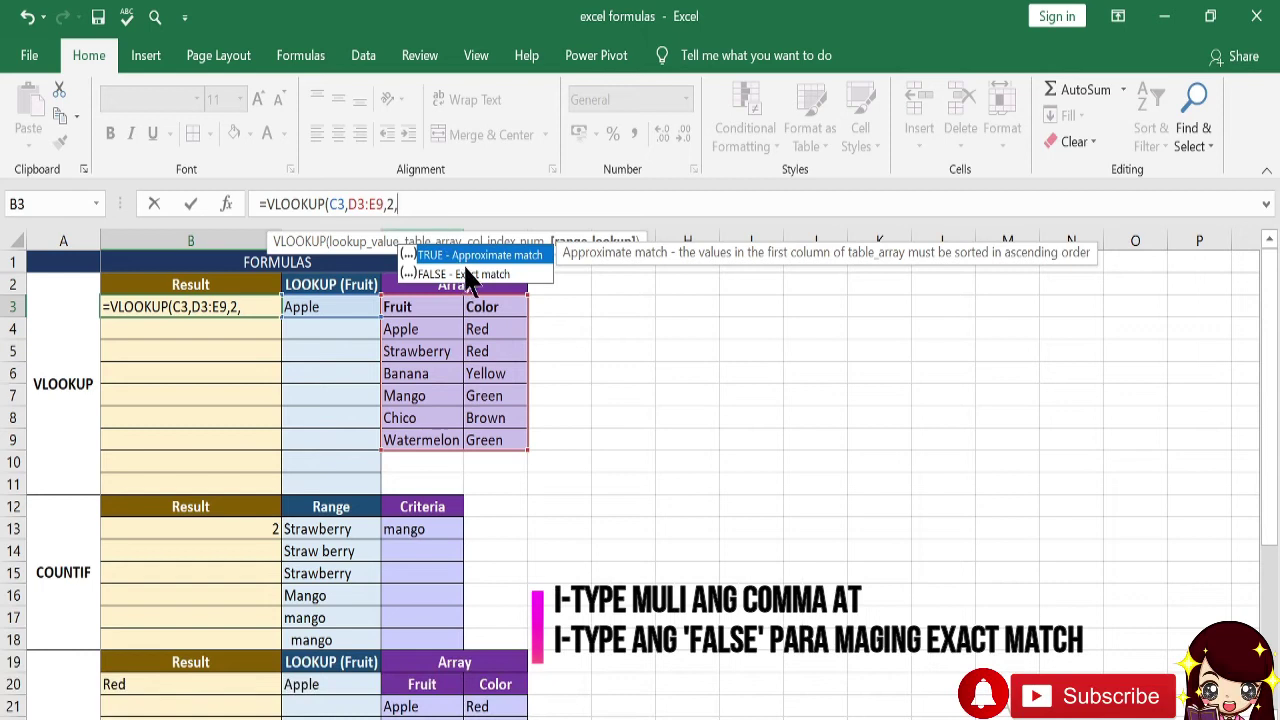
double_click(436, 270)
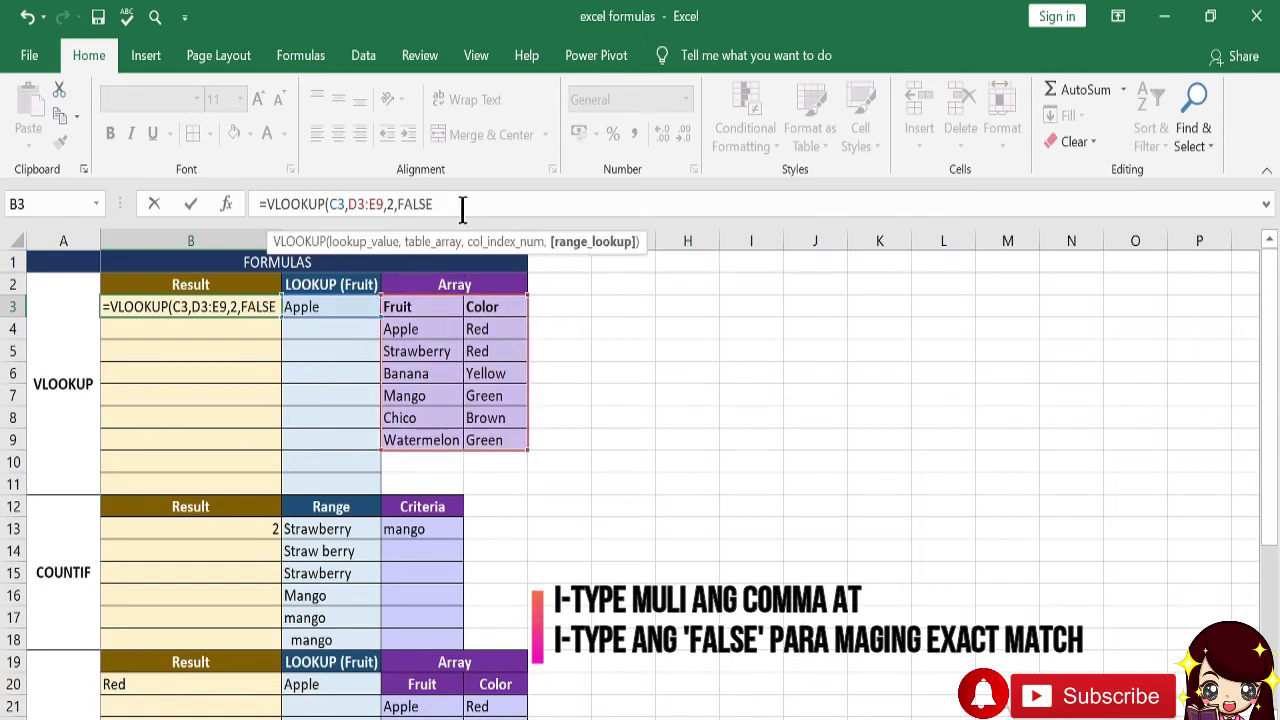
text())
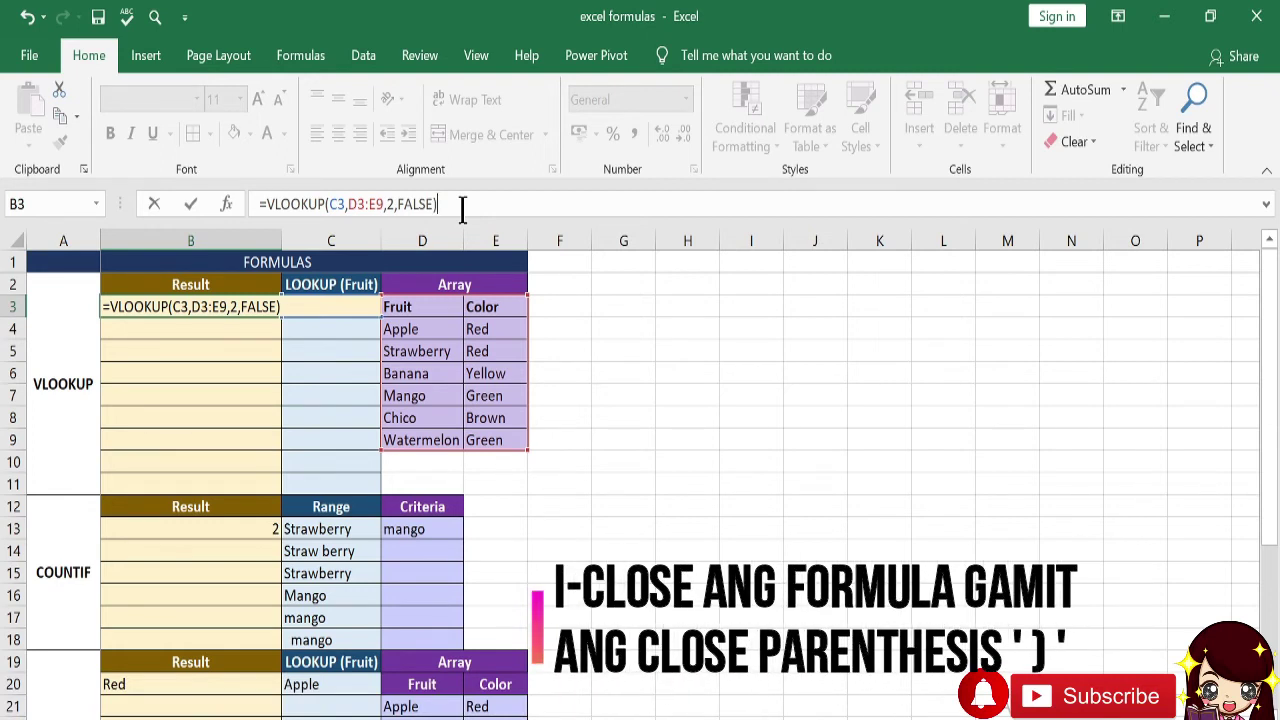
key(Return)
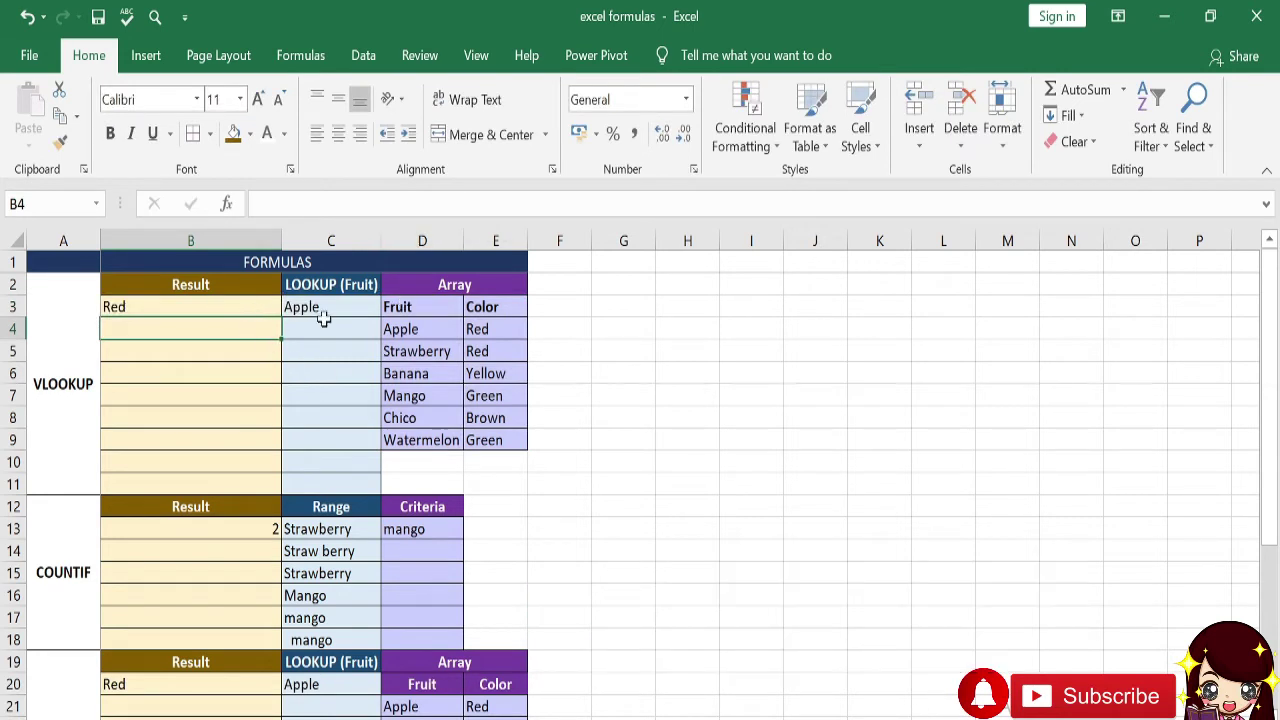
Paste the fruits from D5:D9 as values into C4:C8
click(429, 352)
key(ctrl+c)
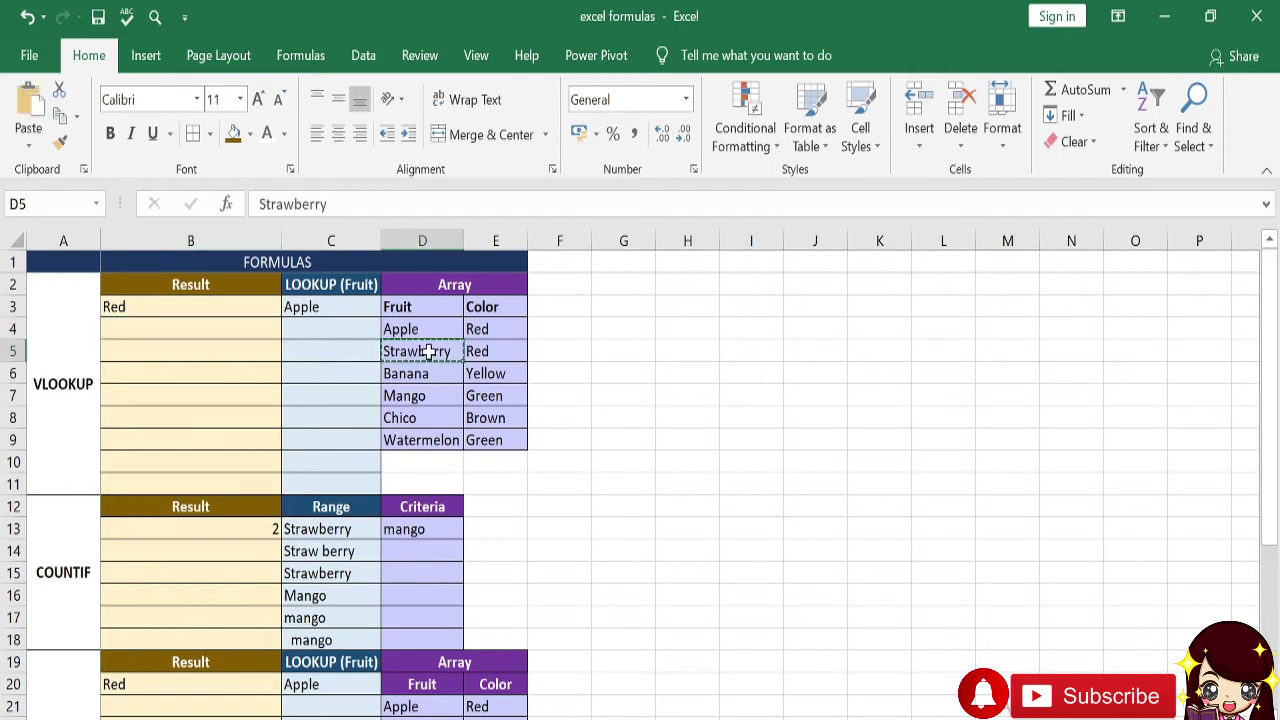
drag(425, 352, 445, 440)
key(ctrl+c)
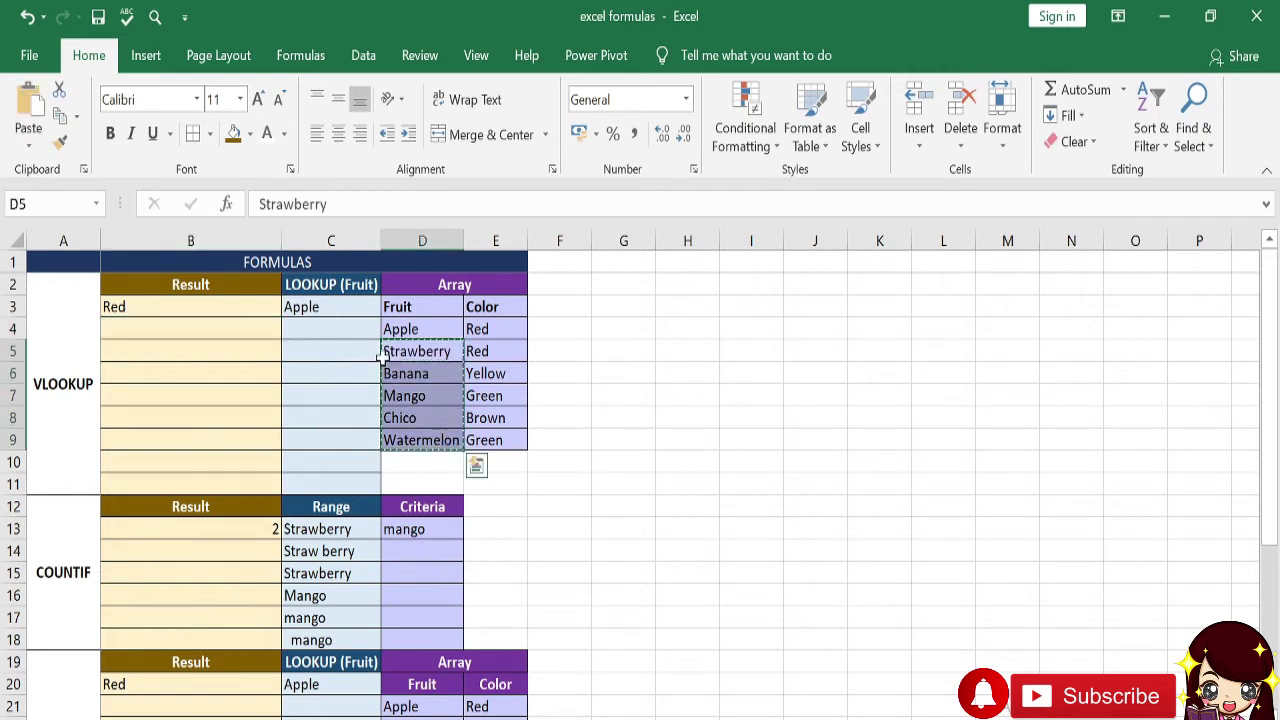
click(333, 328)
key(ctrl+alt+v)
key(v)
key(Return)
Copy the finished VLOOKUP formula from B3
click(201, 347)
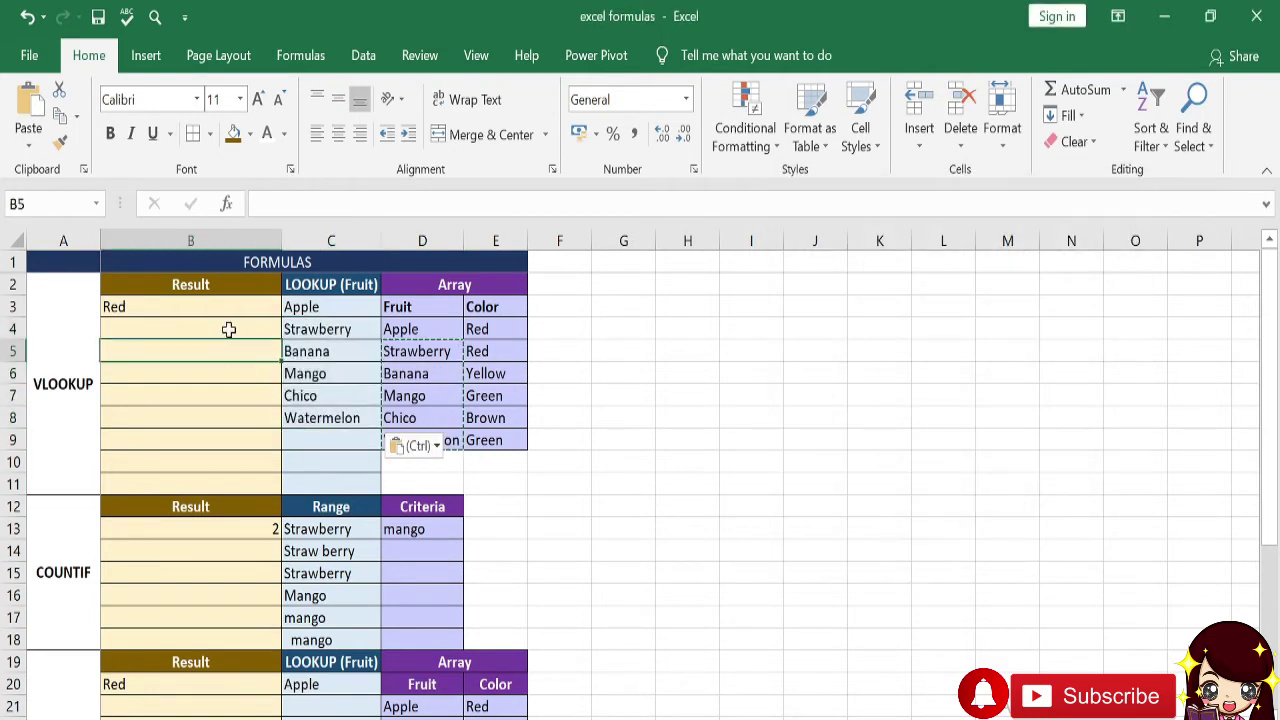
click(232, 308)
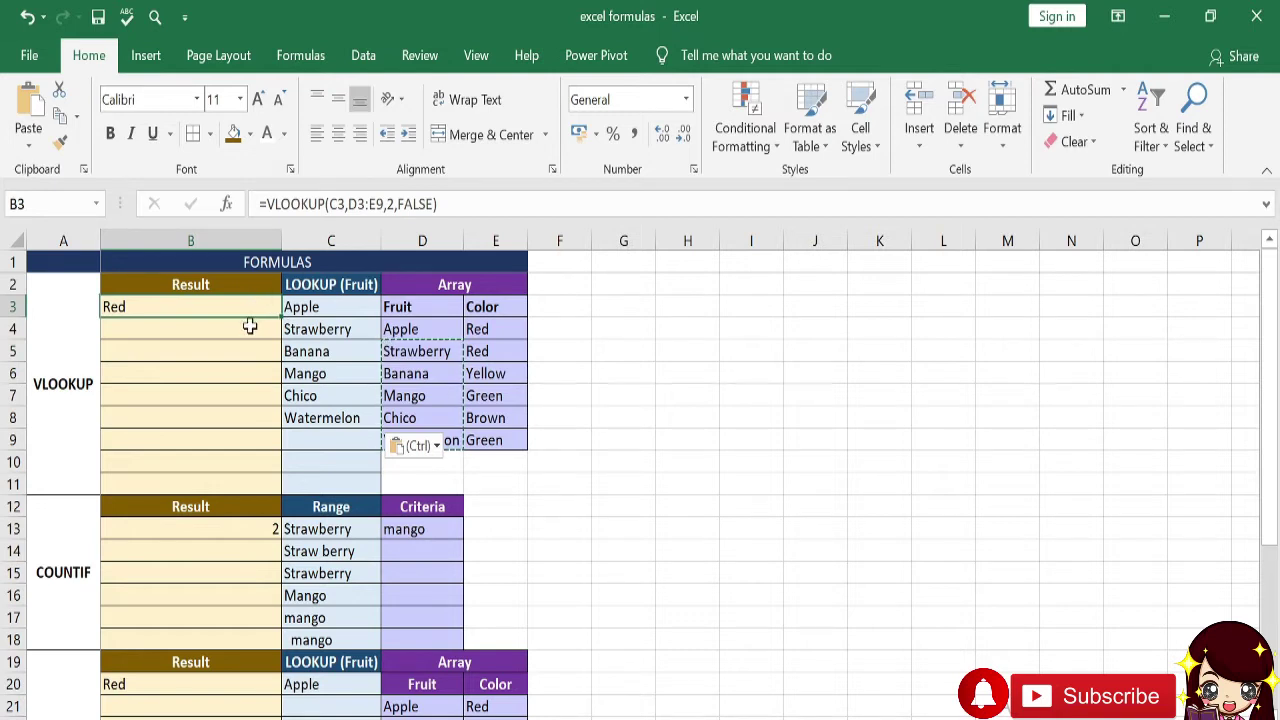
key(ctrl+c)
Paste the B3 VLOOKUP into B4:B8 and check each cell's adjusted references
drag(250, 335, 260, 418)
key(ctrl+v)
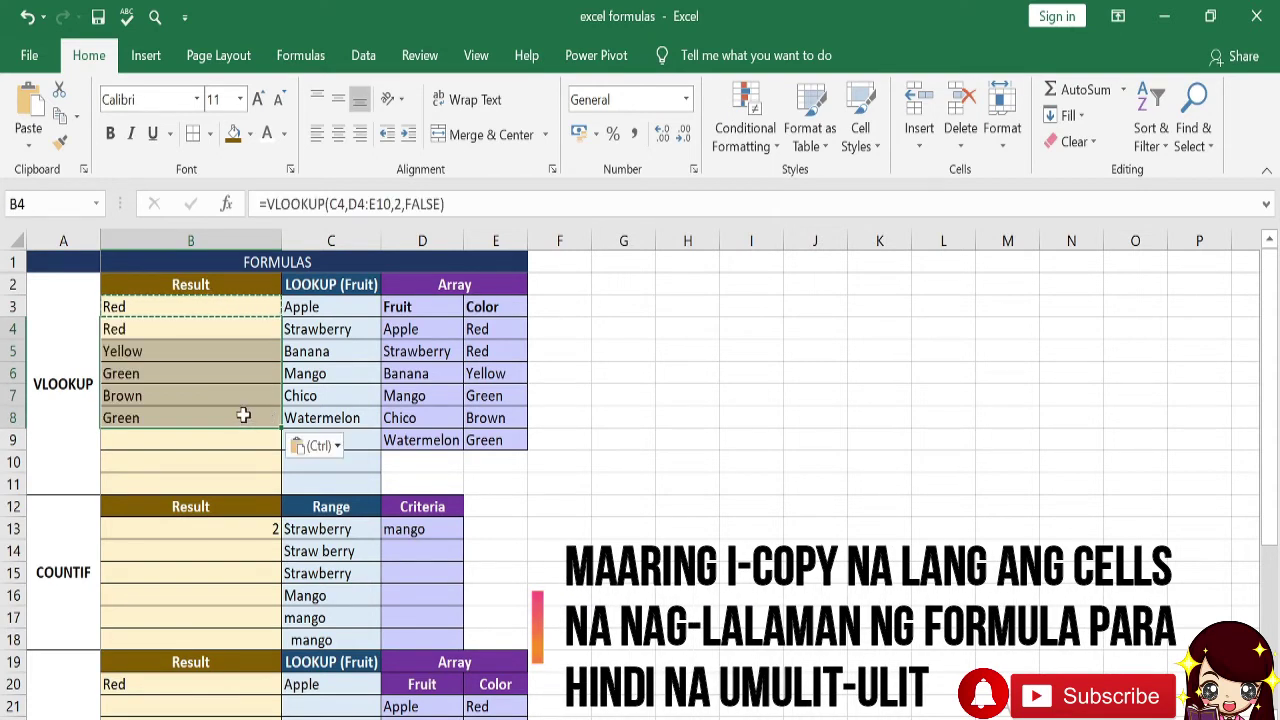
click(197, 329)
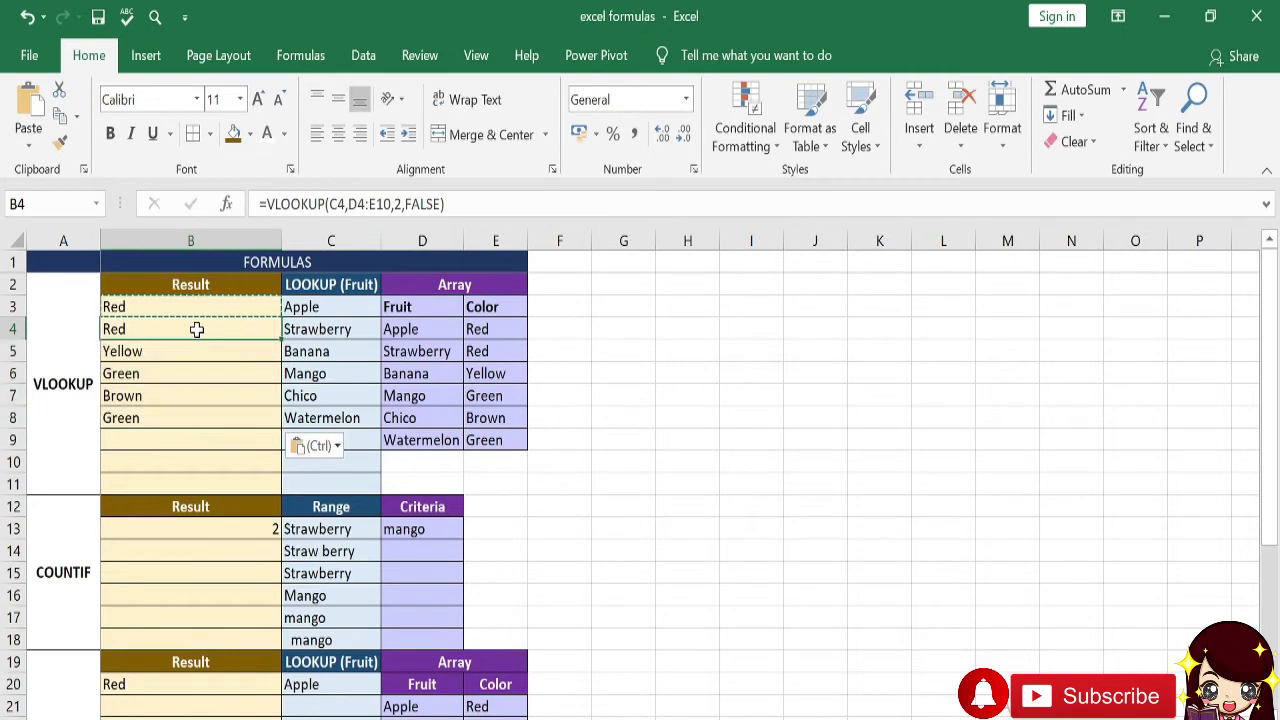
click(234, 351)
click(229, 374)
click(220, 404)
click(236, 333)
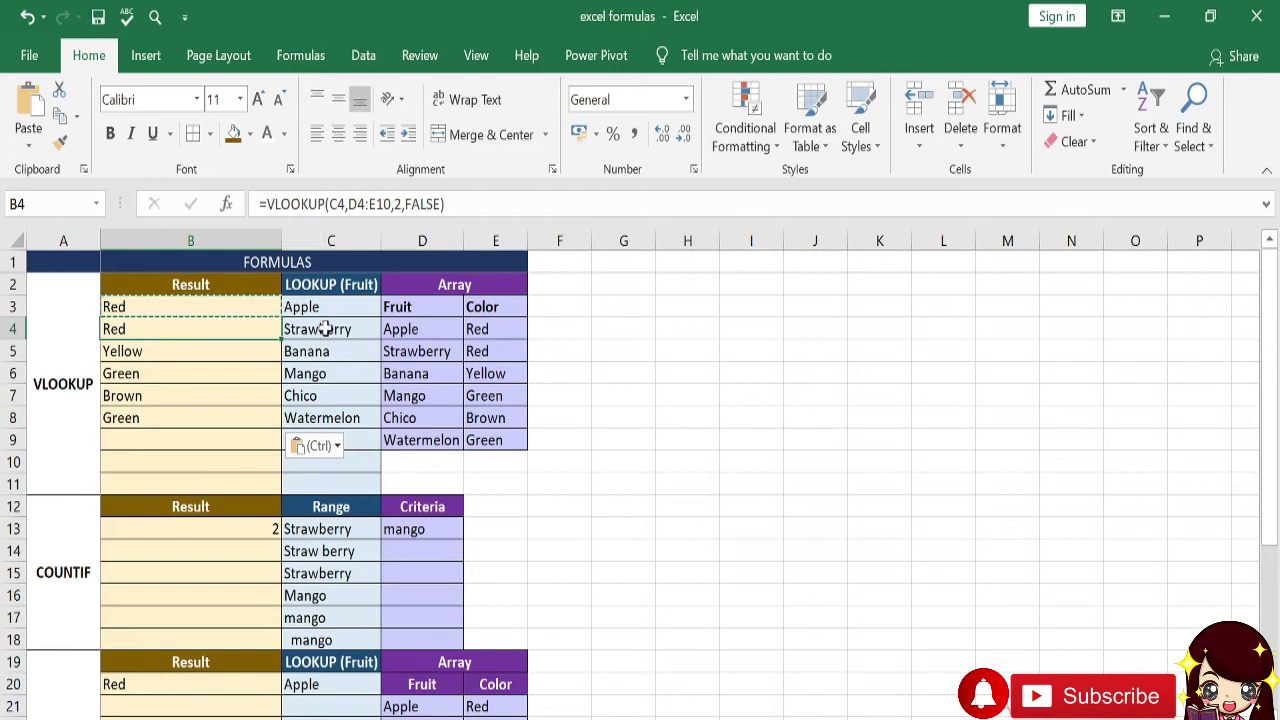
Fill B8:C8 down to row 10, leaving B10 showing #N/A
drag(331, 407, 266, 417)
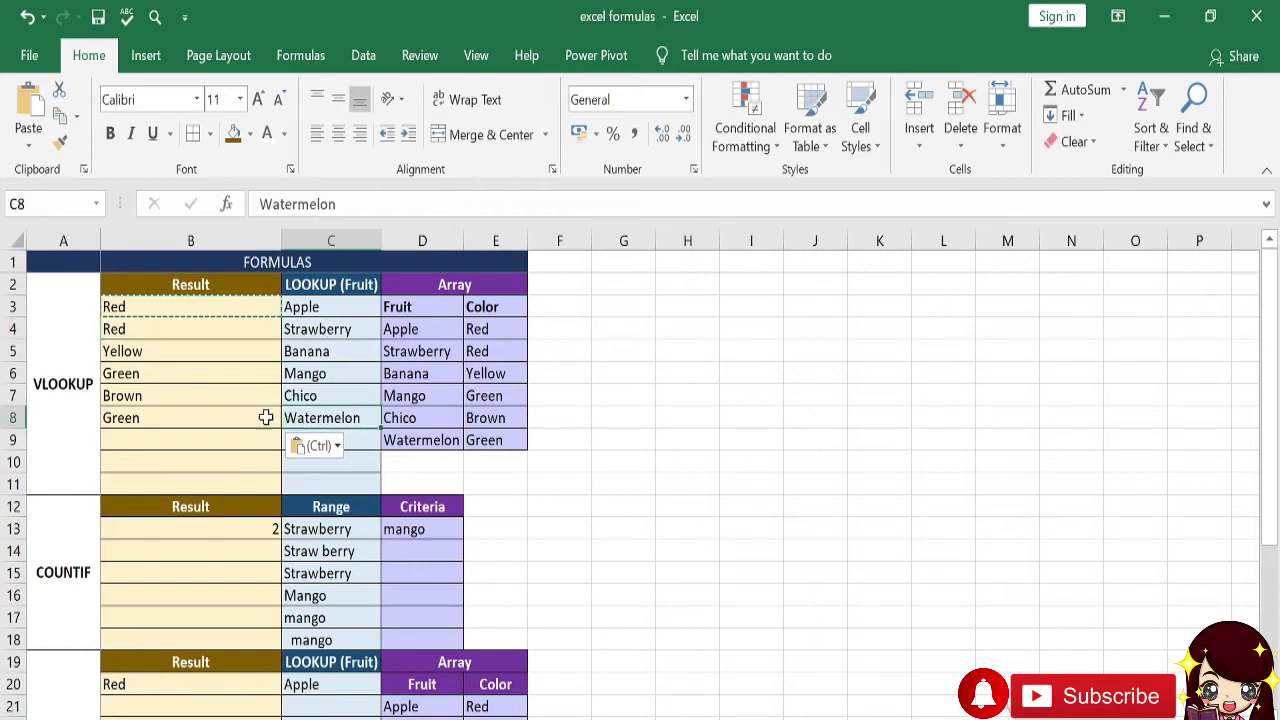
drag(384, 429, 385, 466)
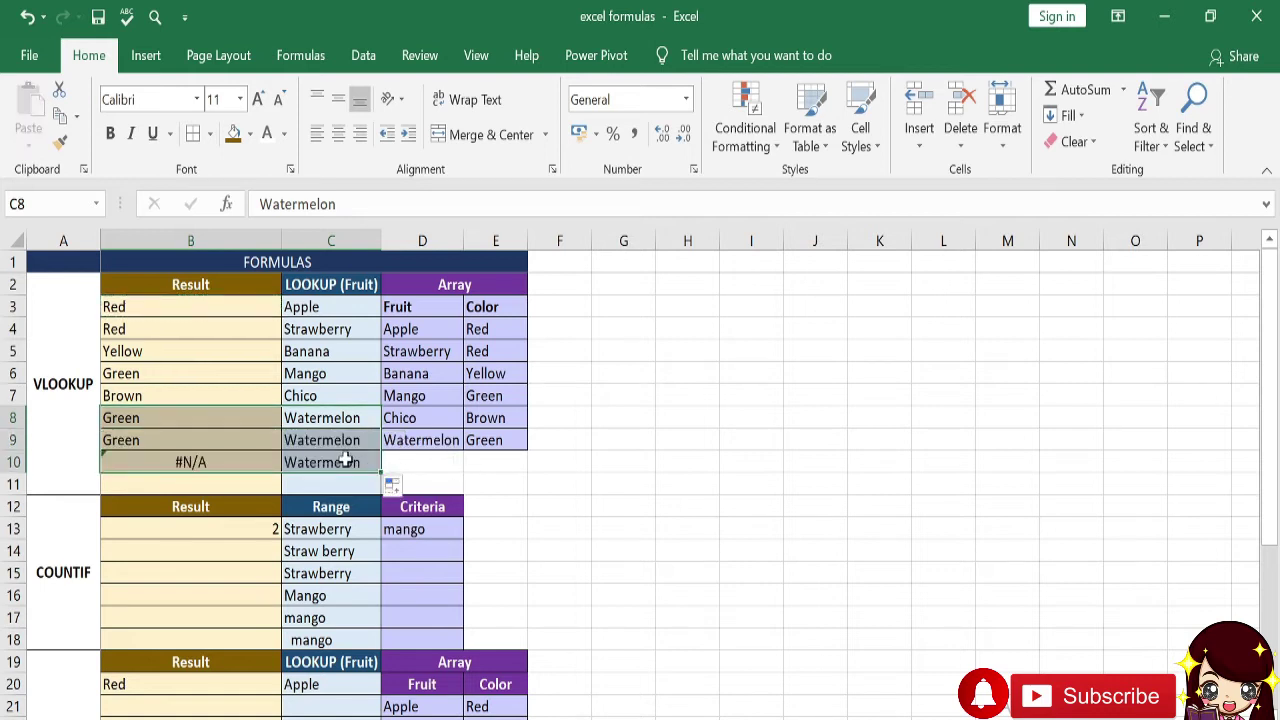
click(187, 461)
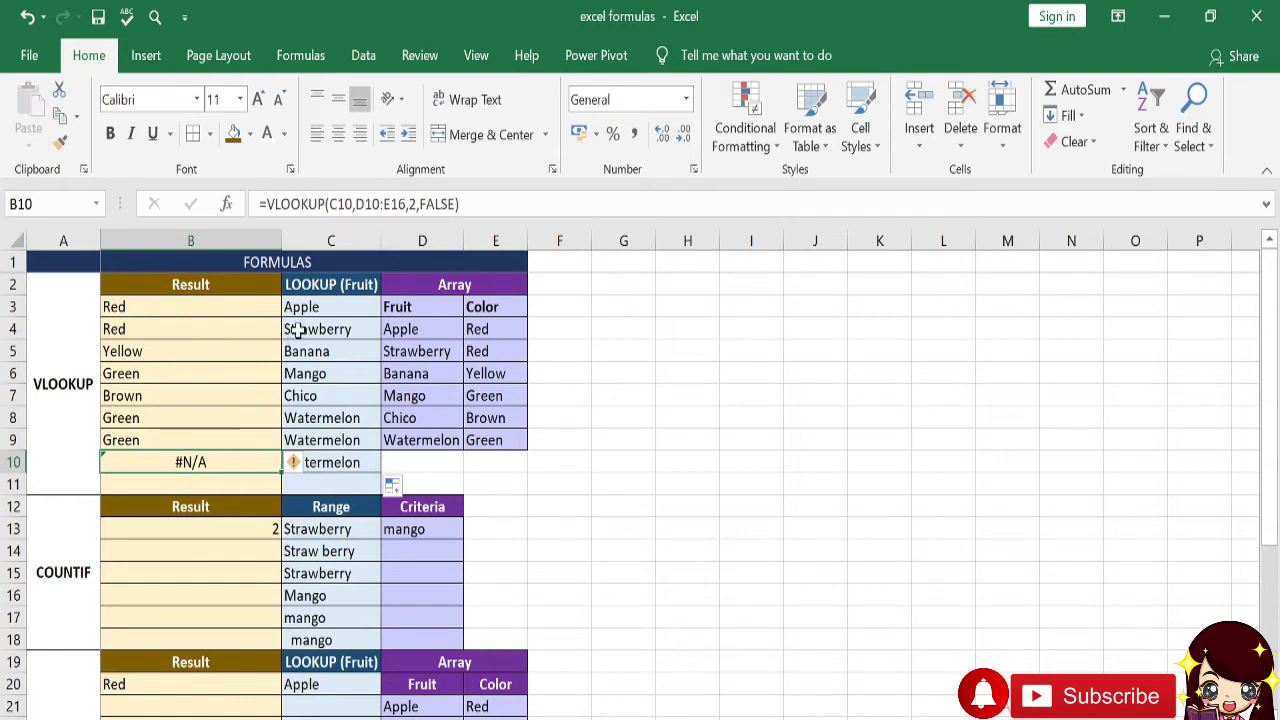
click(235, 328)
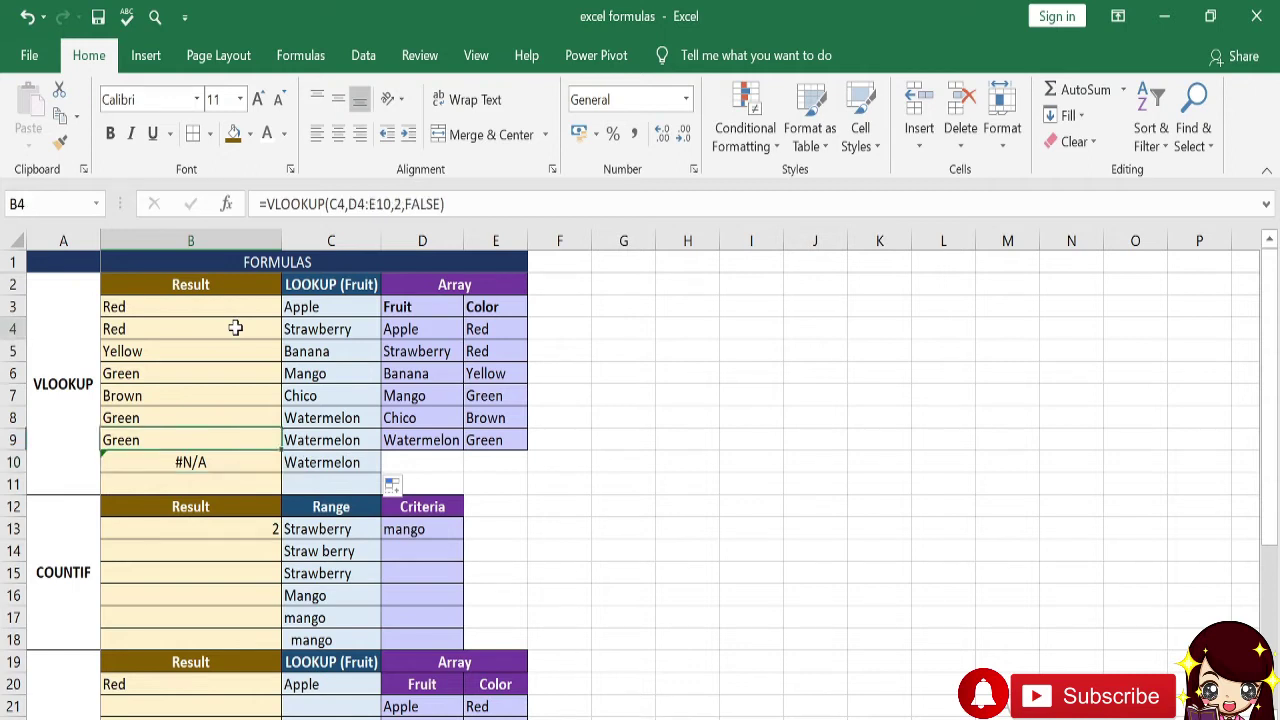
click(363, 204)
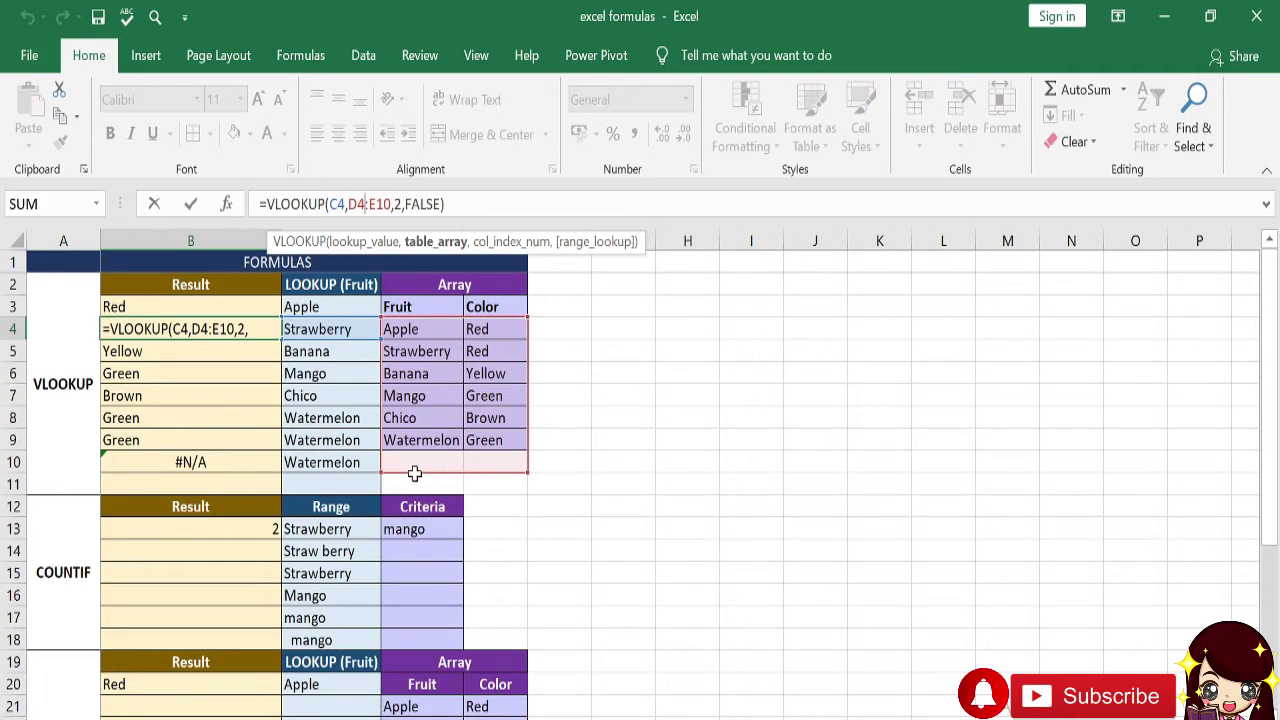
key(Return)
click(214, 465)
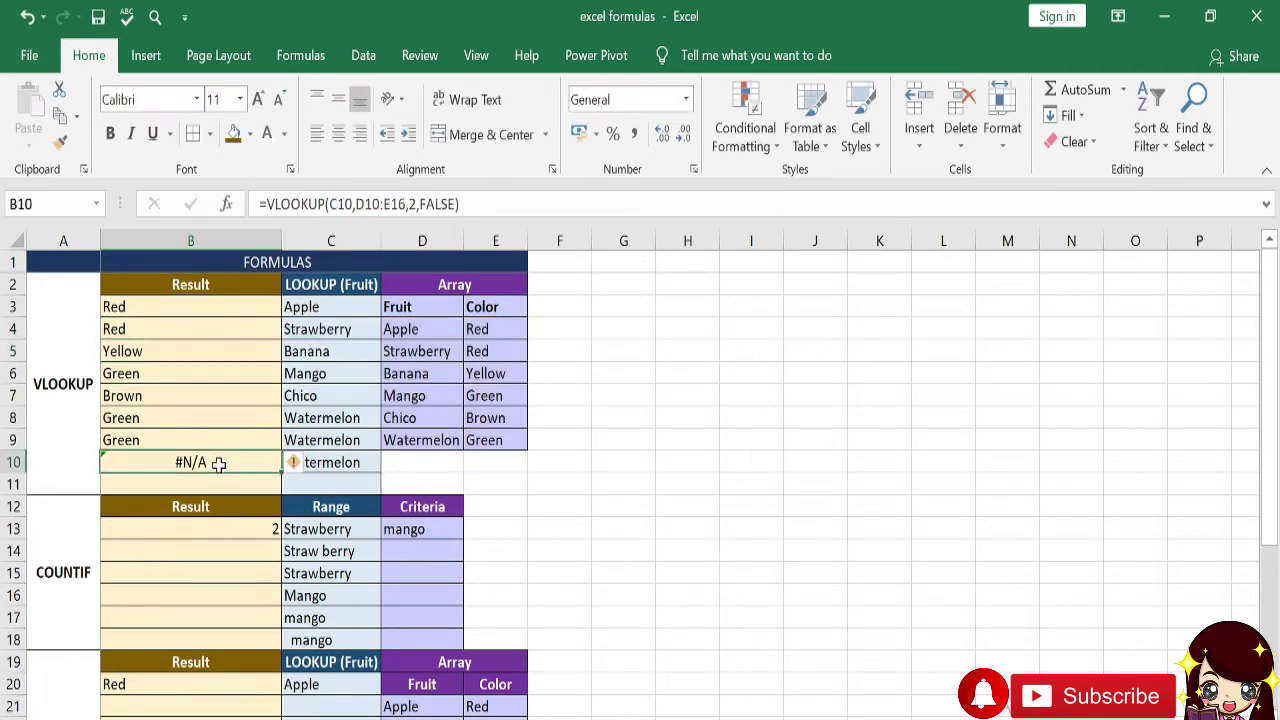
click(349, 204)
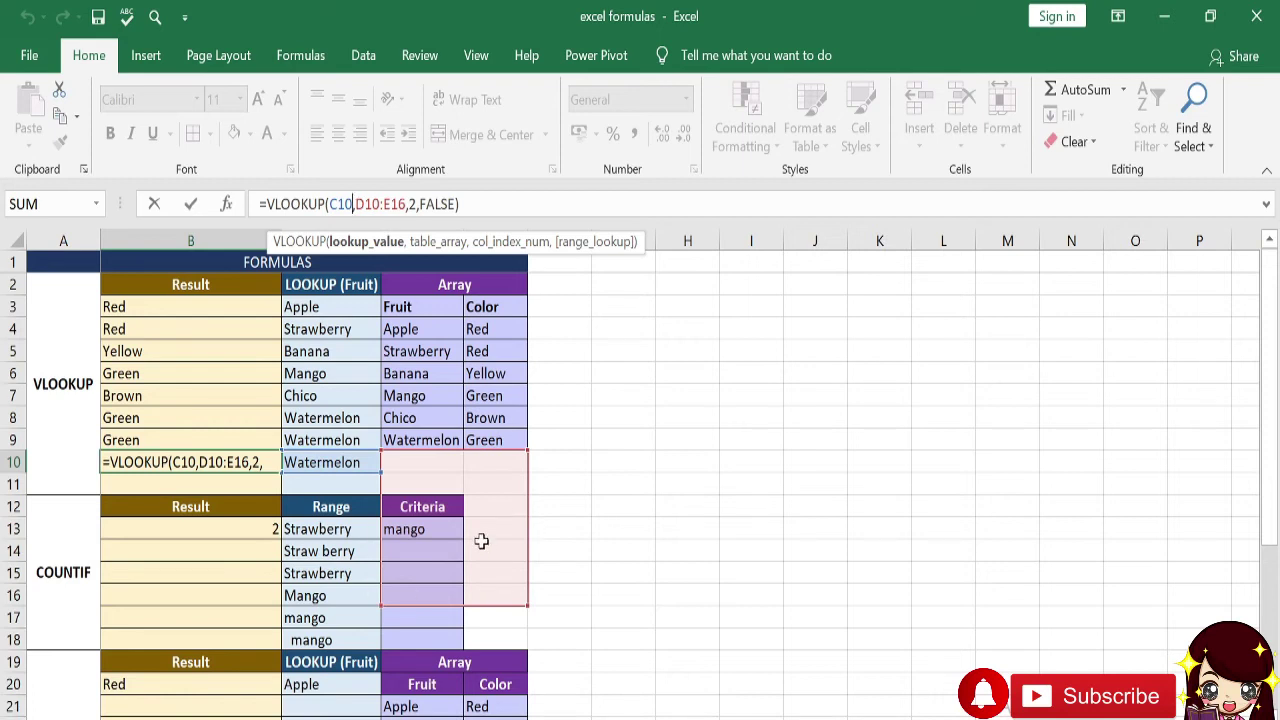
key(Return)
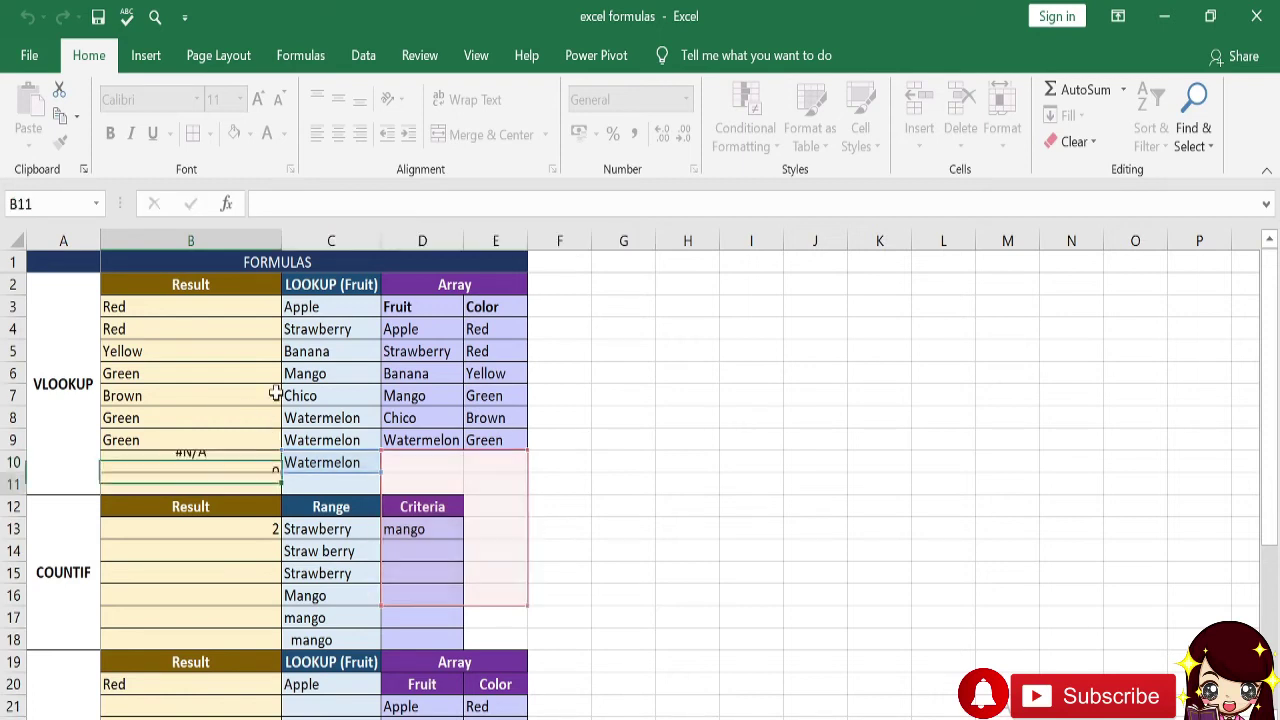
key(Up)
key(Up)
key(Up)
key(Up)
key(Up)
key(Up)
key(Up)
key(Up)
key(Up)
key(Down)
key(Right)
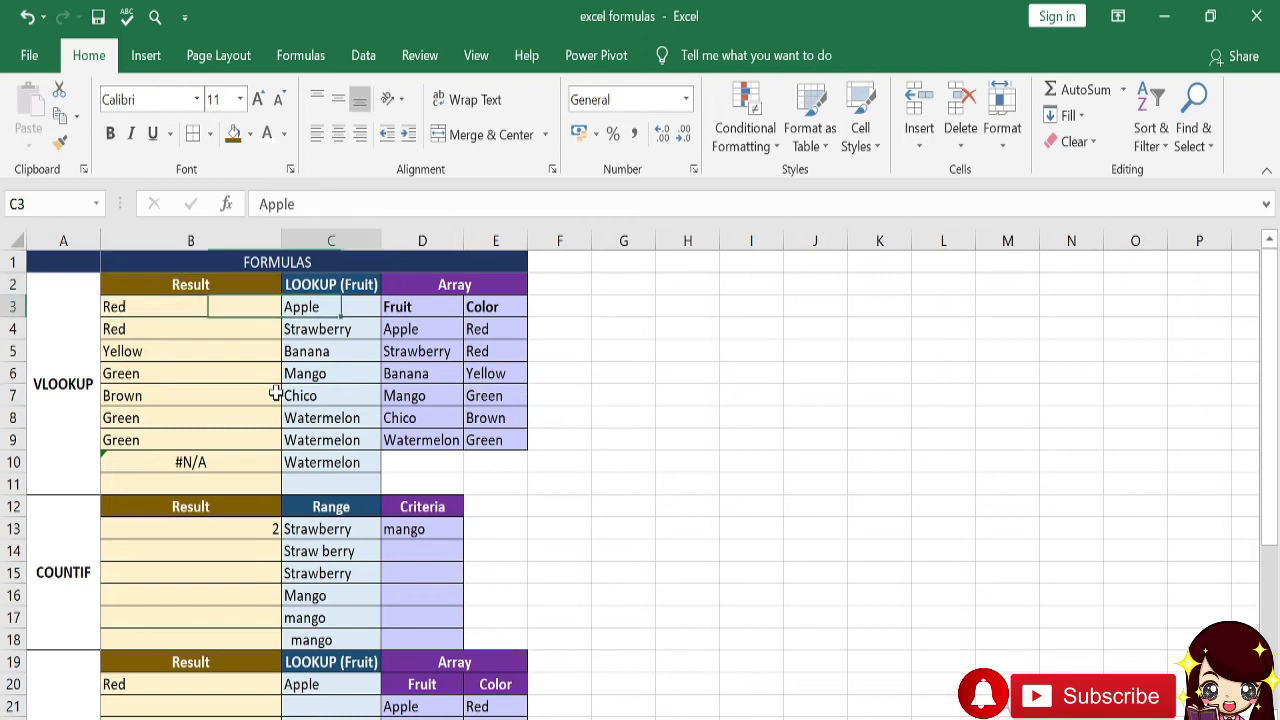
Lock B3's VLOOKUP array as the absolute range $D$3:$E$9
click(237, 304)
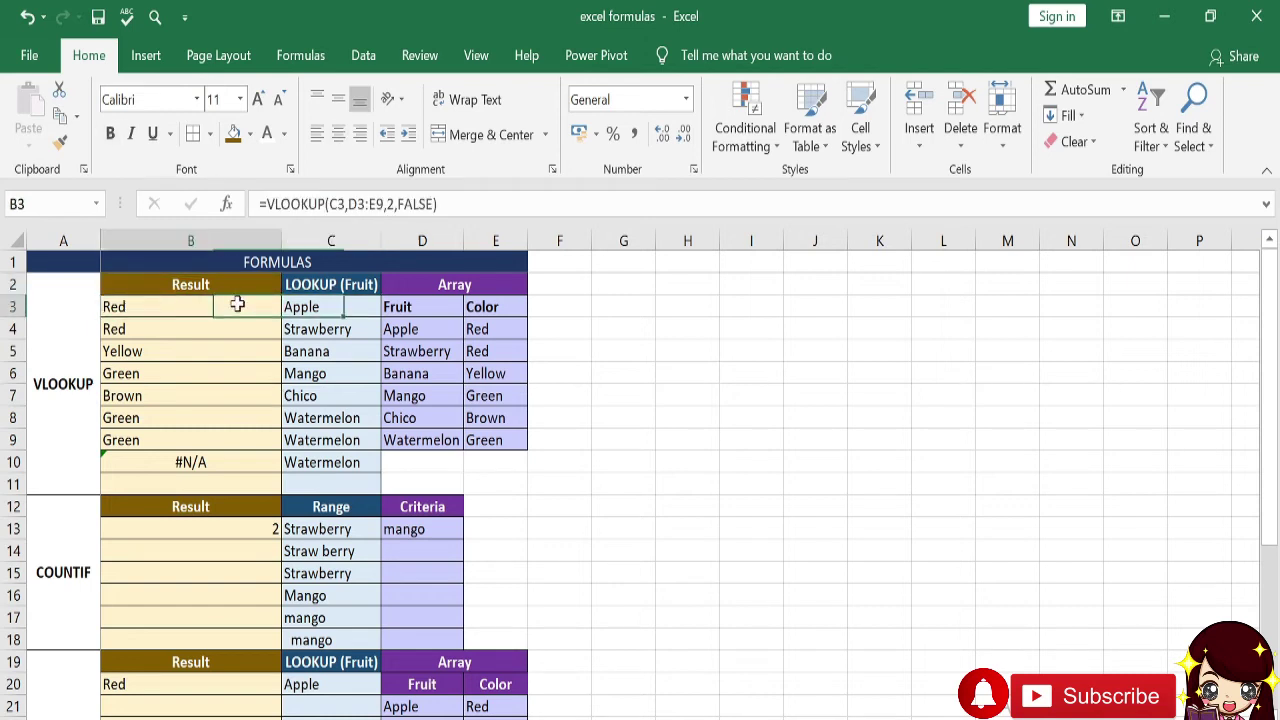
click(355, 204)
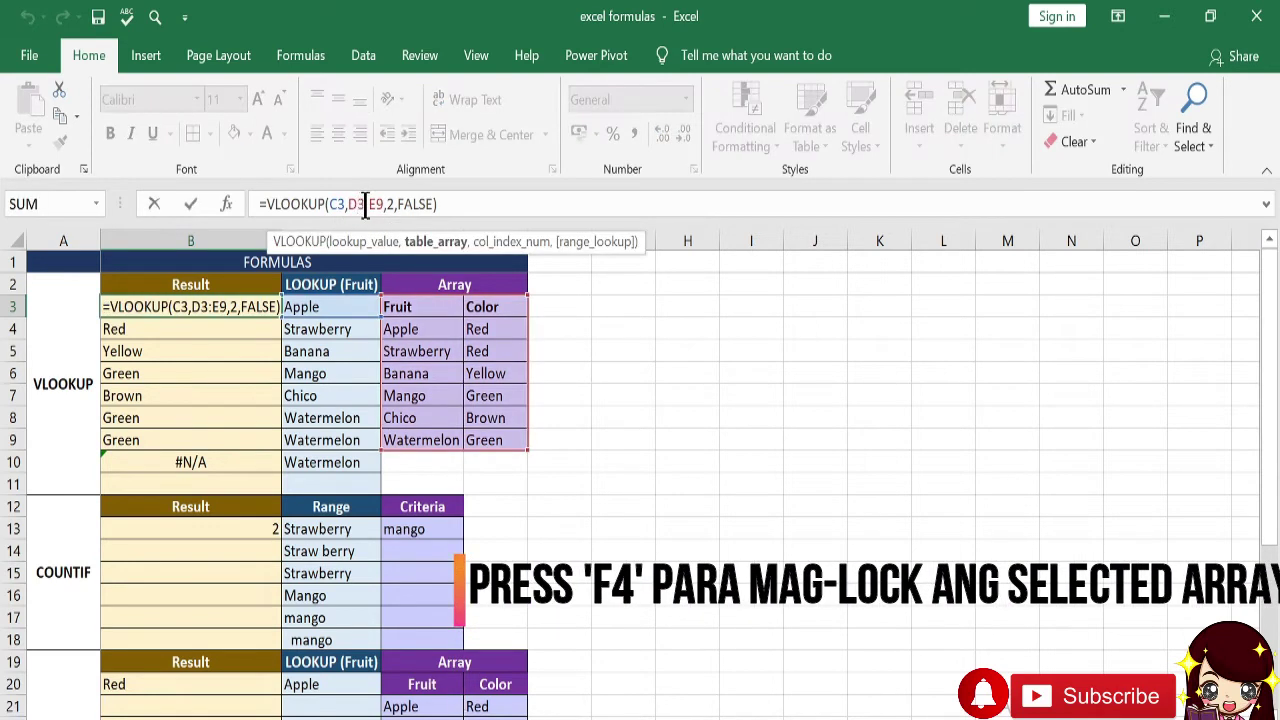
key(F4)
click(390, 204)
key(F4)
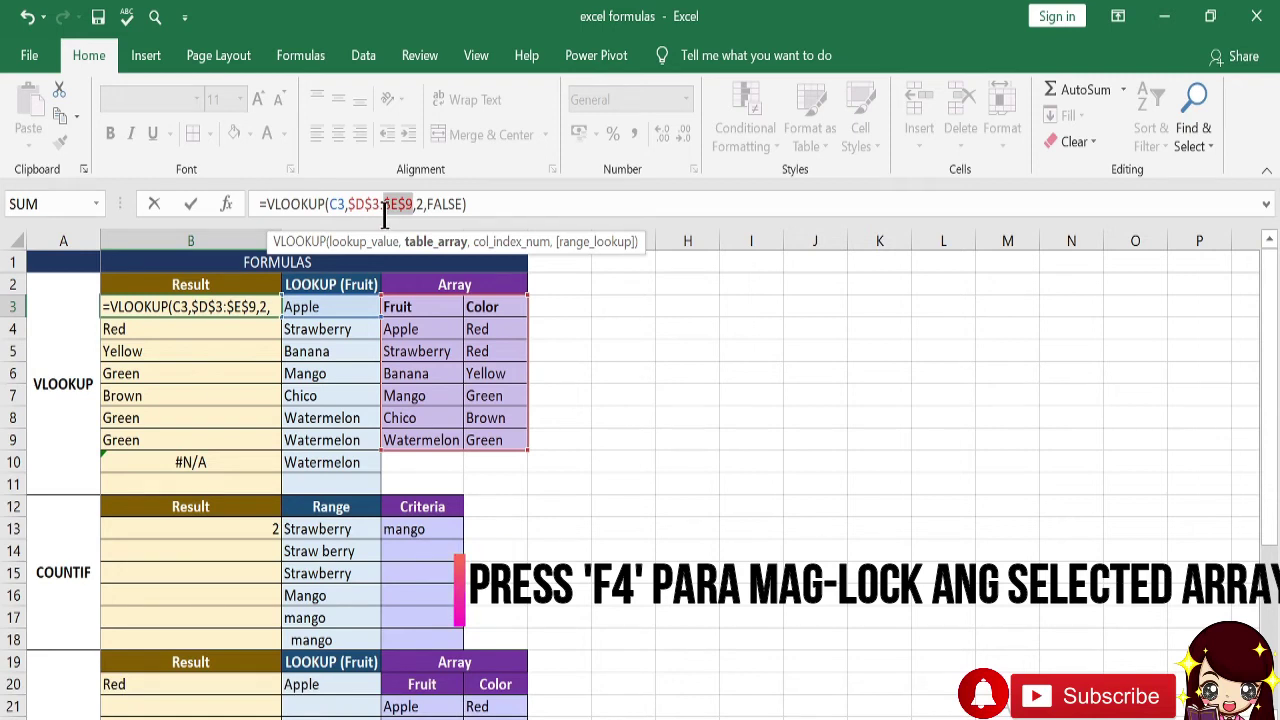
key(Return)
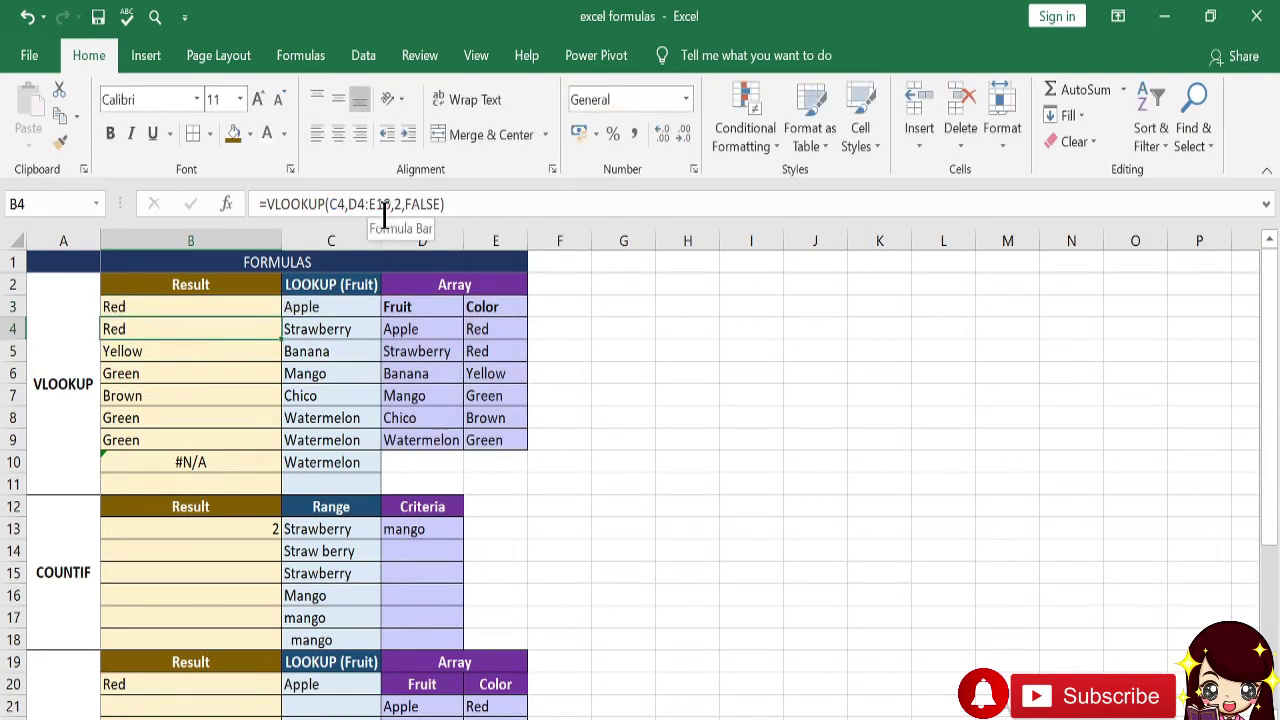
Copy the corrected B3 formula down into B4 through B10
key(Up)
key(ctrl+c)
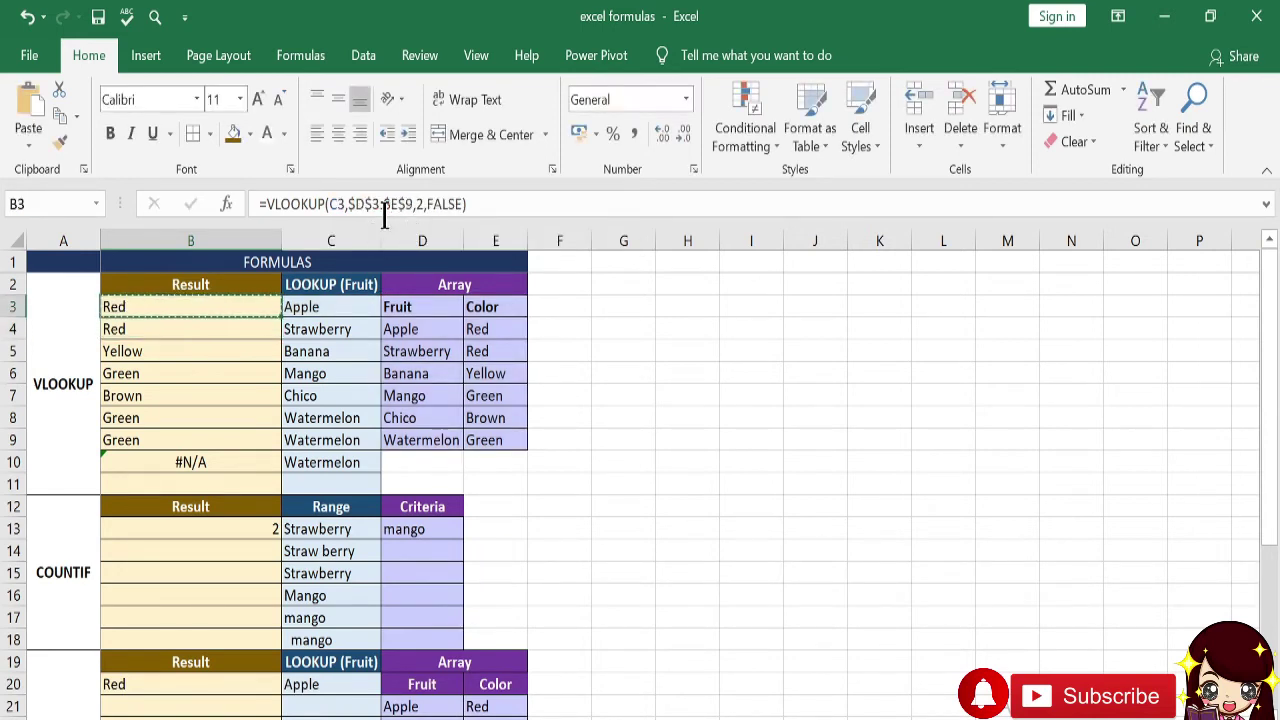
key(Down)
key(shift+Down)
key(shift+Down)
key(shift+Down)
key(shift+Down)
key(shift+Down)
key(shift+Down)
key(ctrl+v)
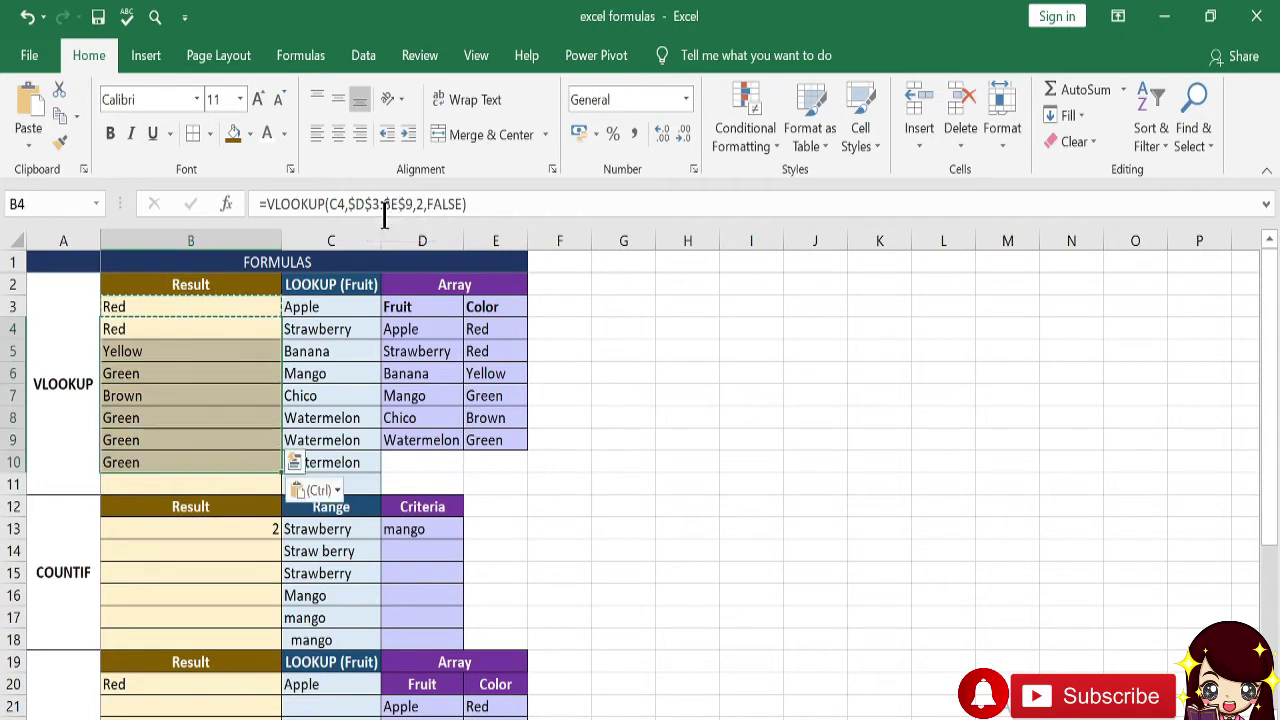
Remove the stray B6 reference from B4's VLOOKUP formula
click(245, 365)
click(242, 331)
double_click(242, 331)
click(190, 370)
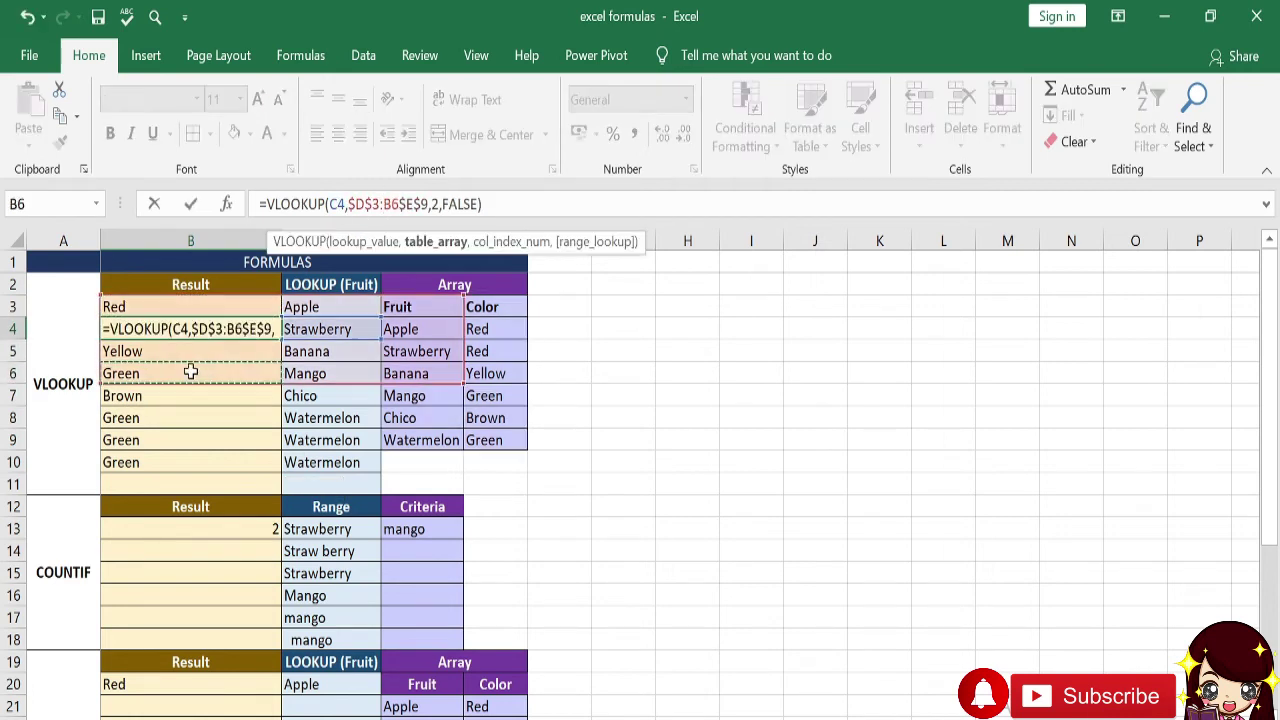
key(Return)
key(Return)
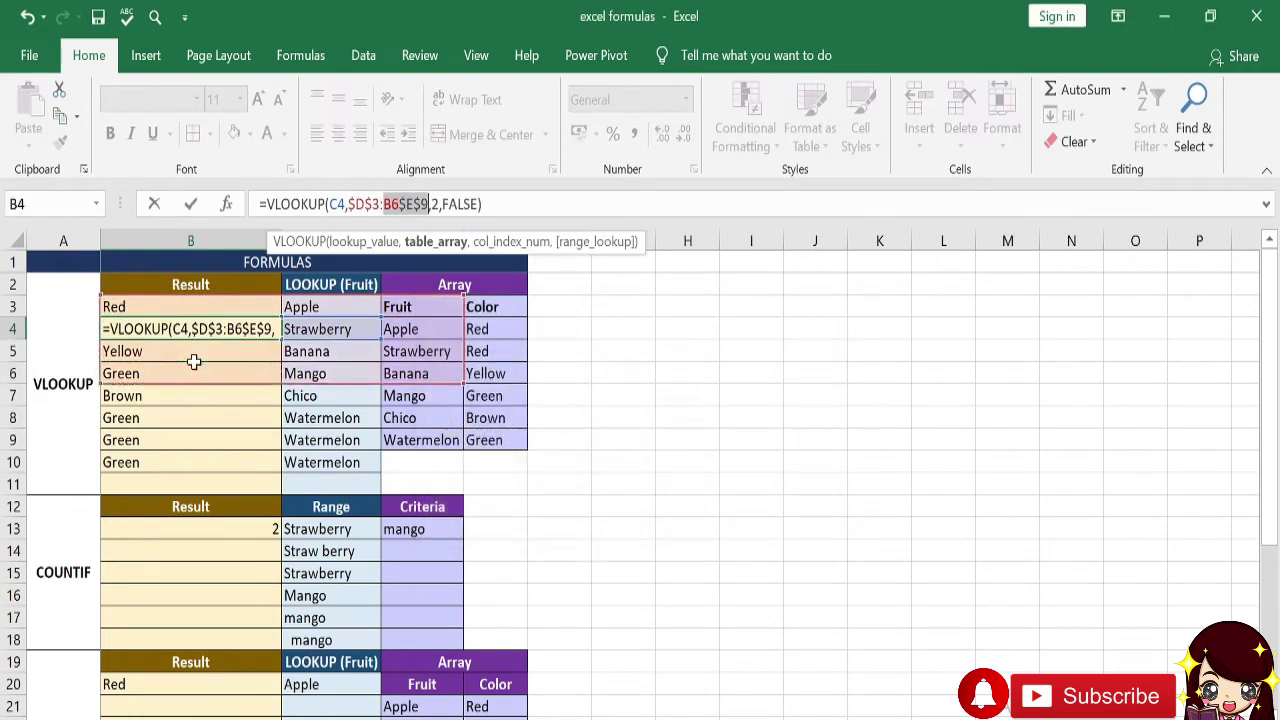
click(399, 204)
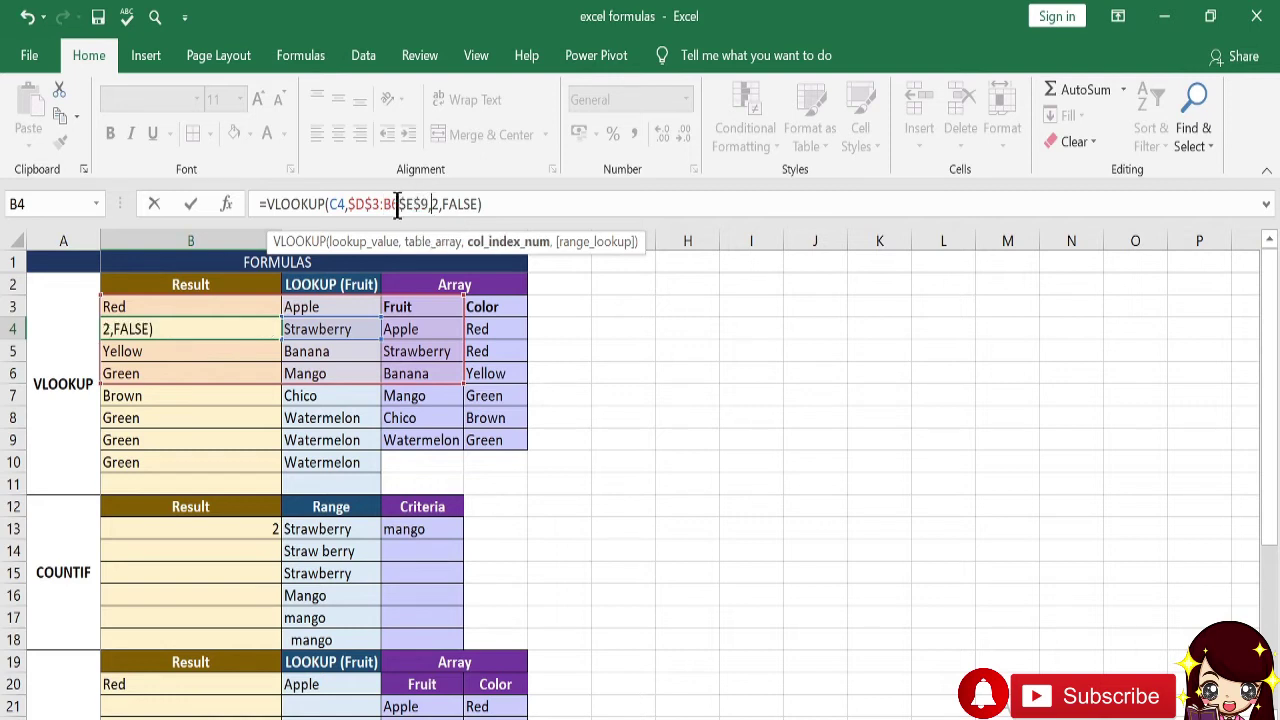
key(BackSpace)
key(BackSpace)
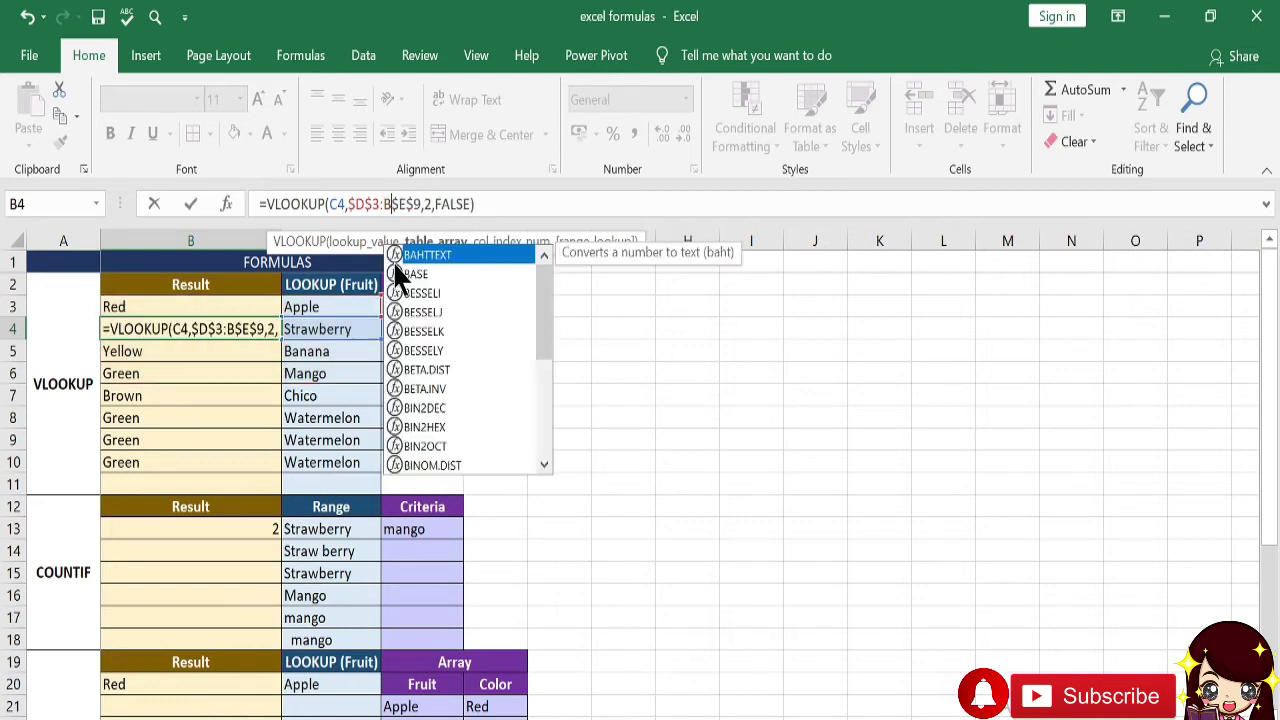
key(Return)
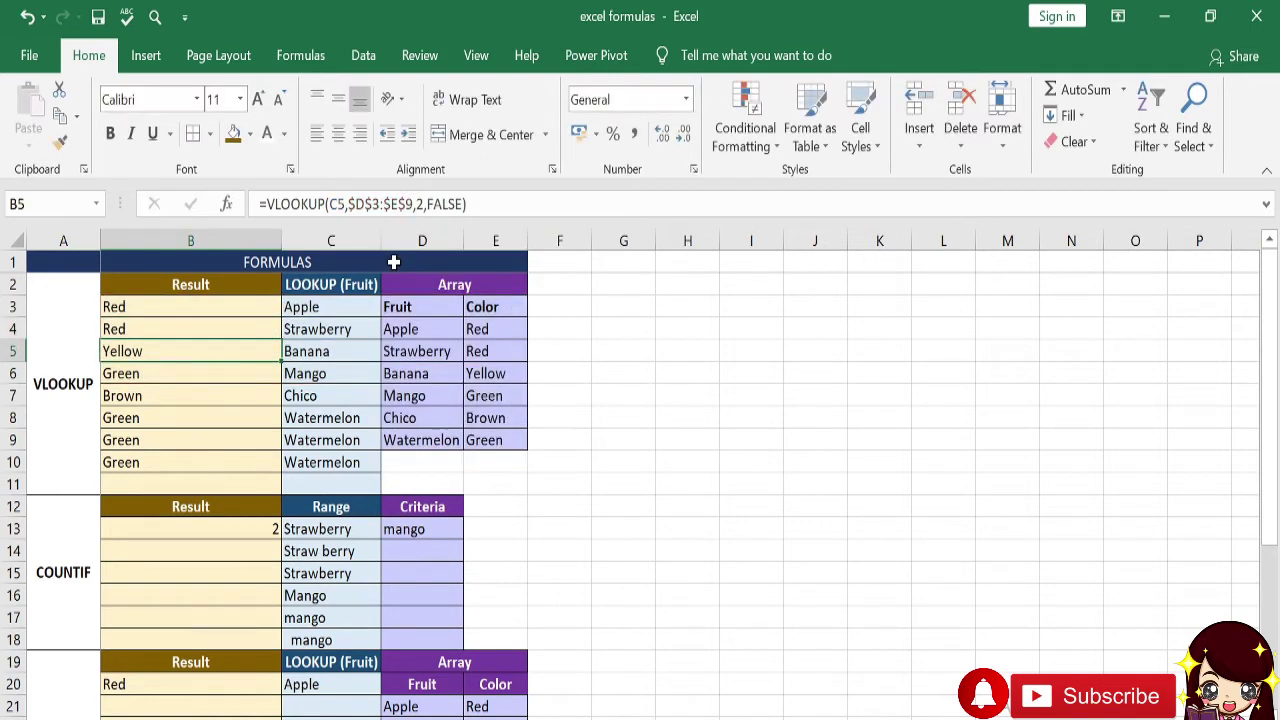
Re-enter the VLOOKUP formulas in B5 through B10 so they recalculate
click(485, 201)
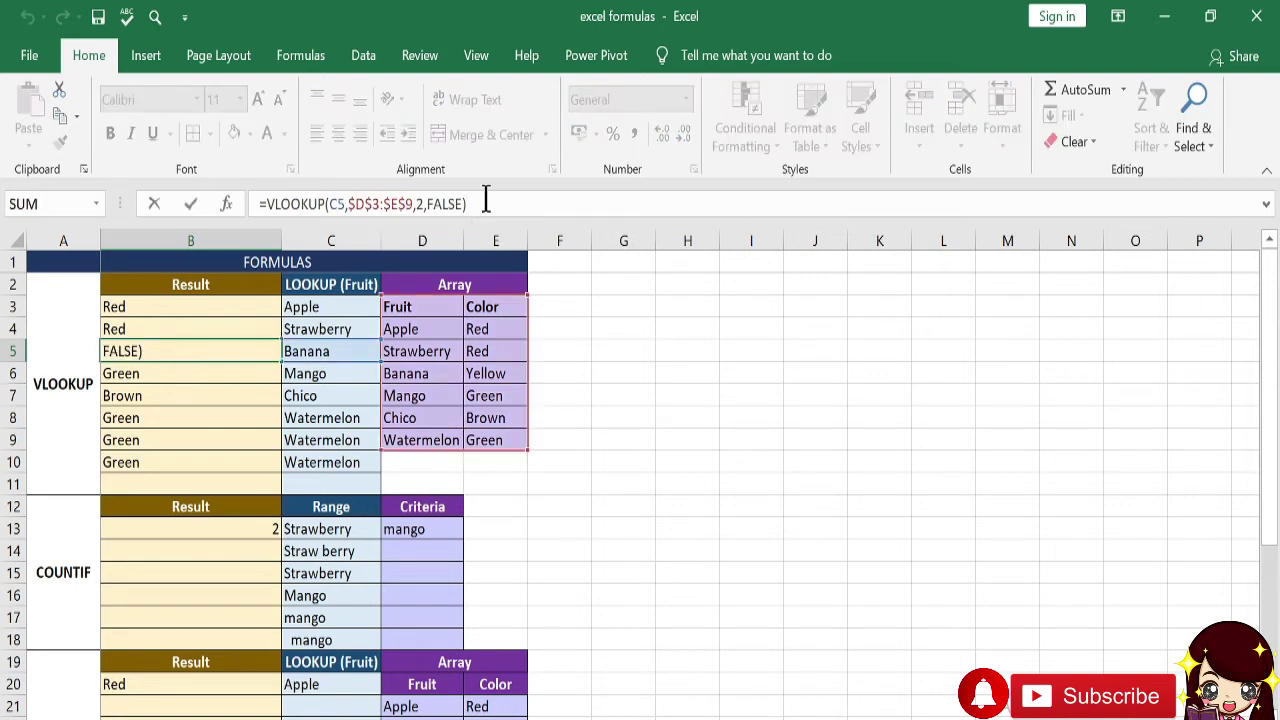
key(Return)
click(493, 201)
key(Return)
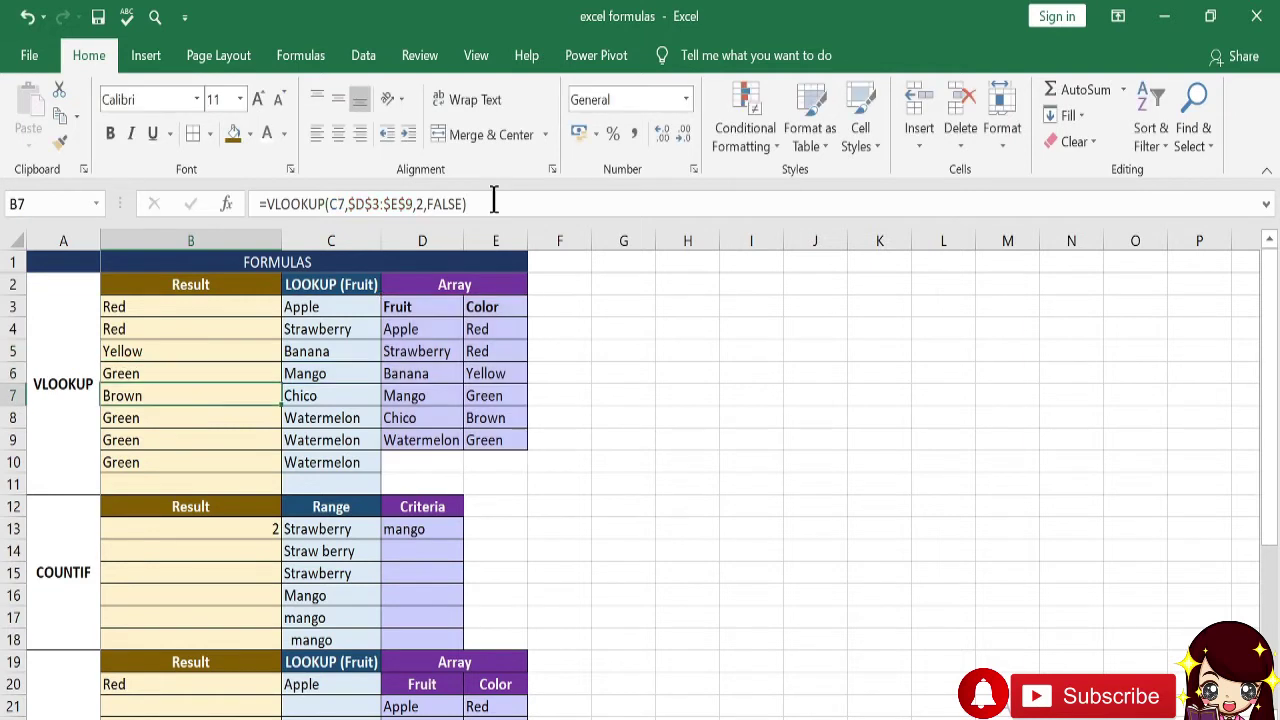
click(493, 203)
key(Return)
click(493, 203)
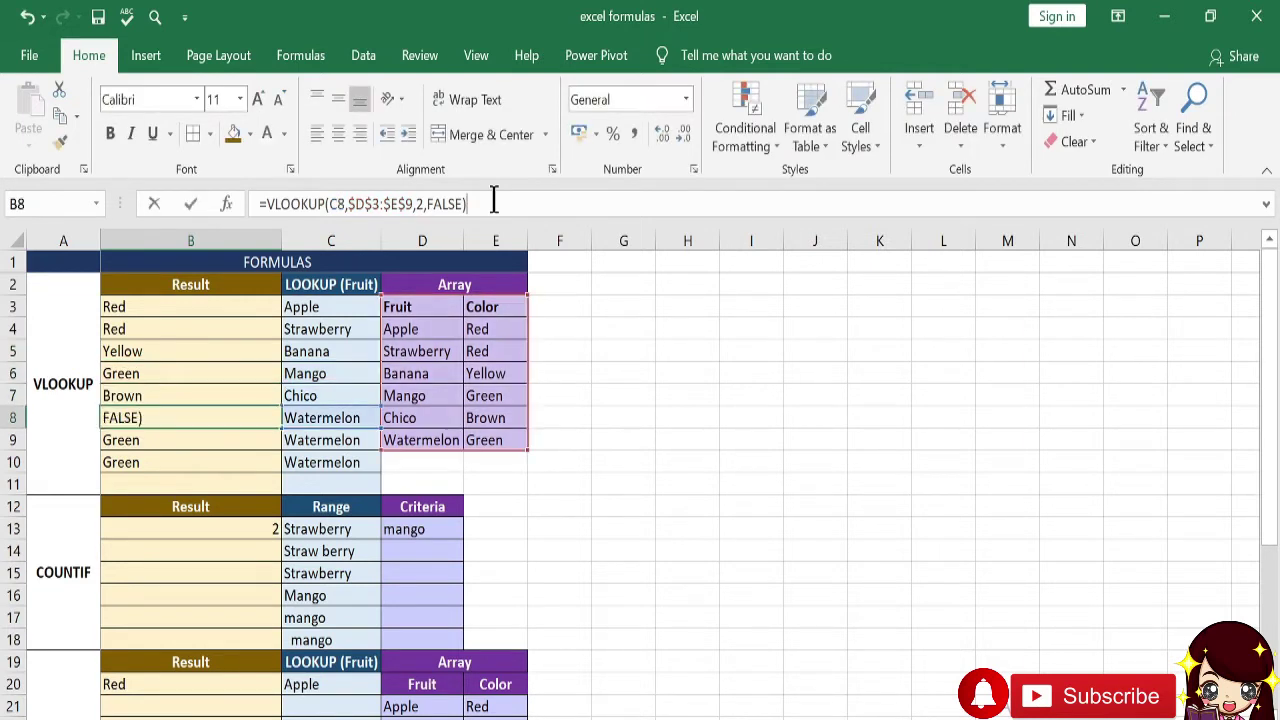
key(Return)
click(497, 203)
key(Return)
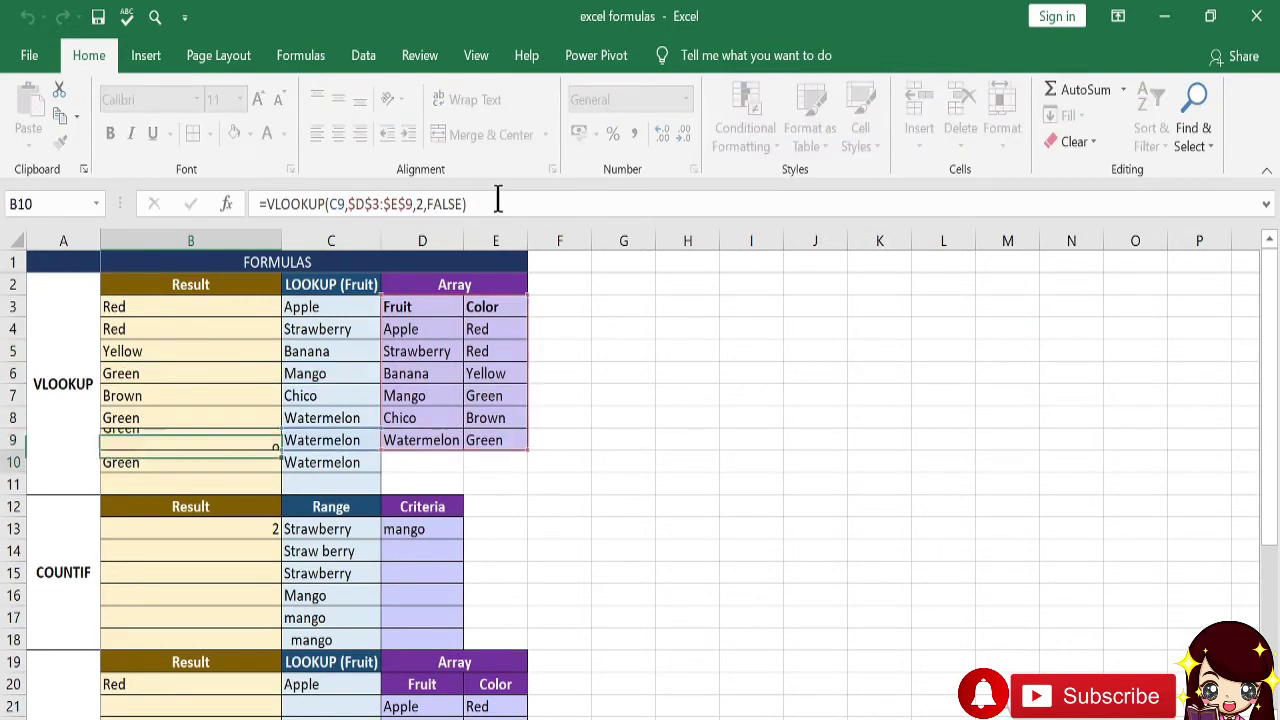
click(497, 203)
key(Return)
Replace B13 with =COUNTIF(C13:C18,D13), which returns 2 for mango
scroll(360, 385, down, 2)
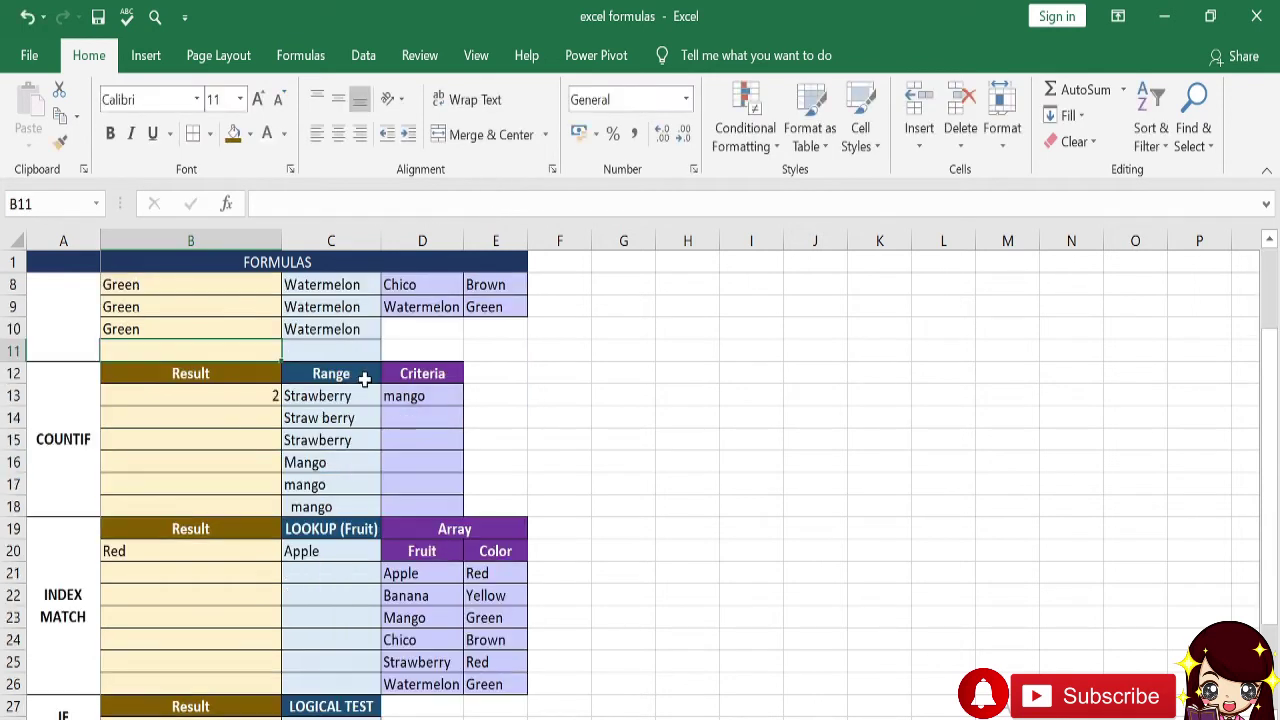
scroll(304, 447, up, 2)
click(286, 535)
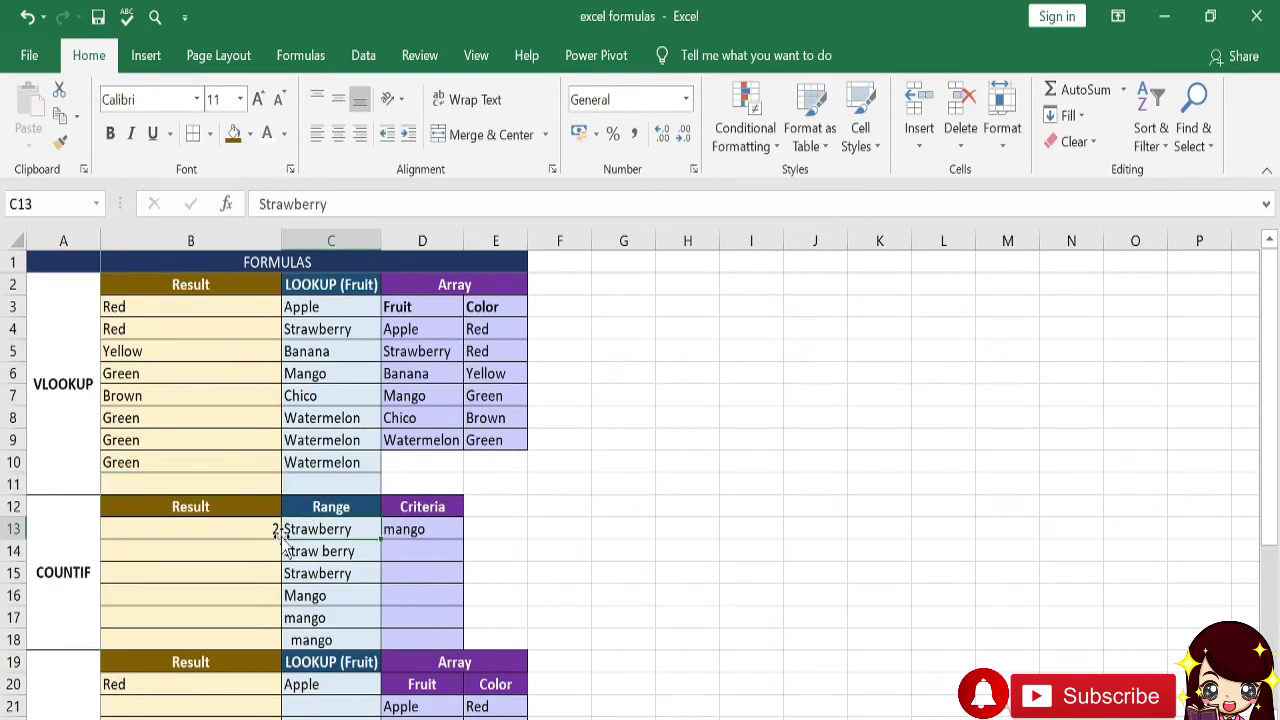
click(278, 532)
key(Delete)
text(=)
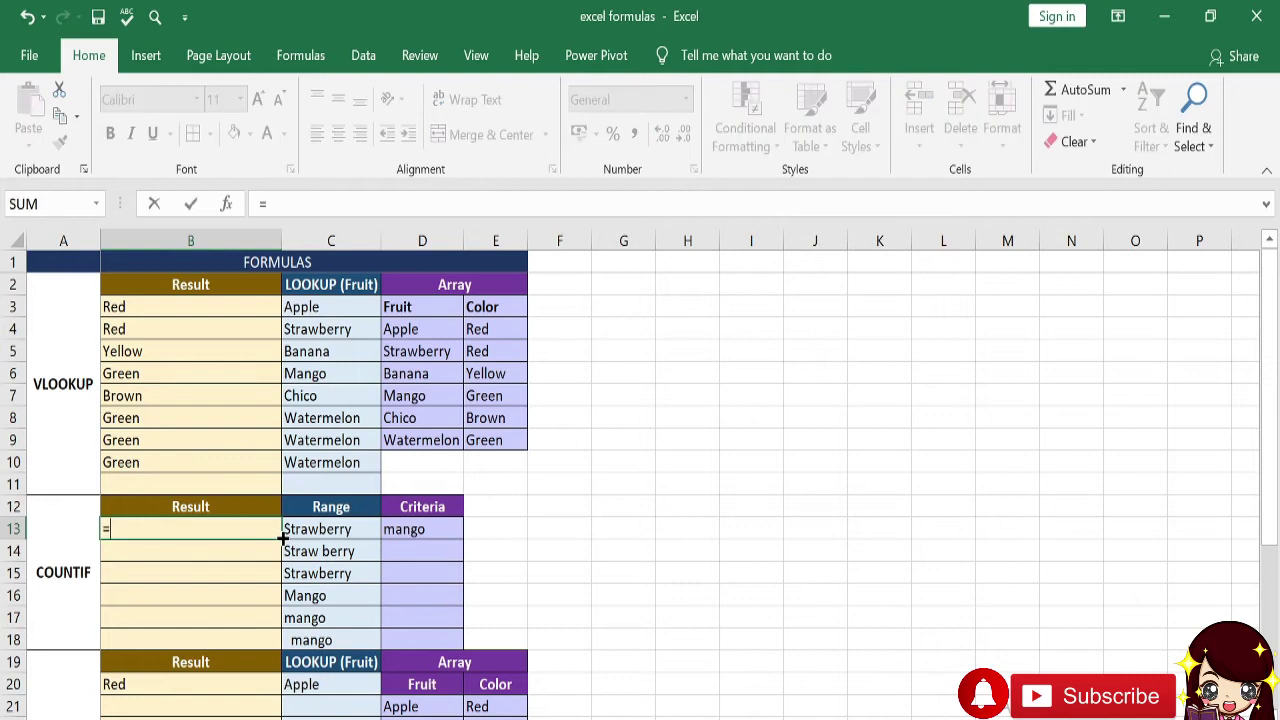
text(COUNTIF()
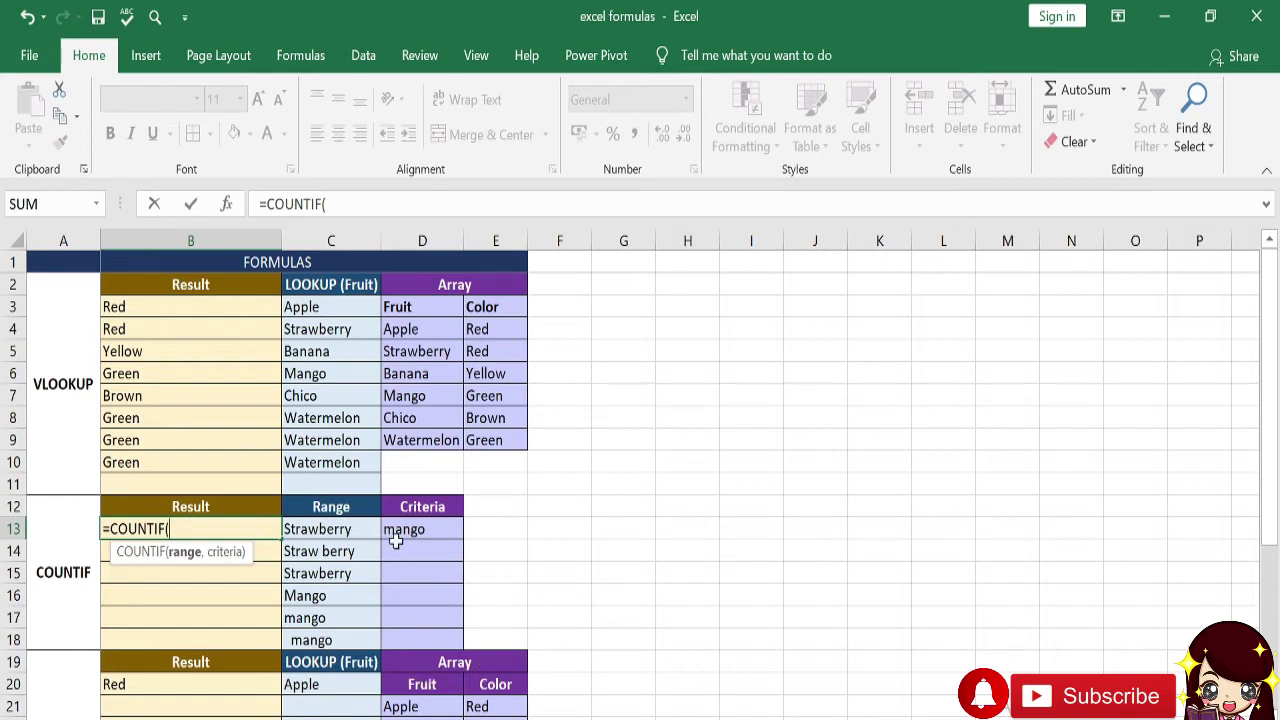
drag(348, 530, 342, 640)
text(,)
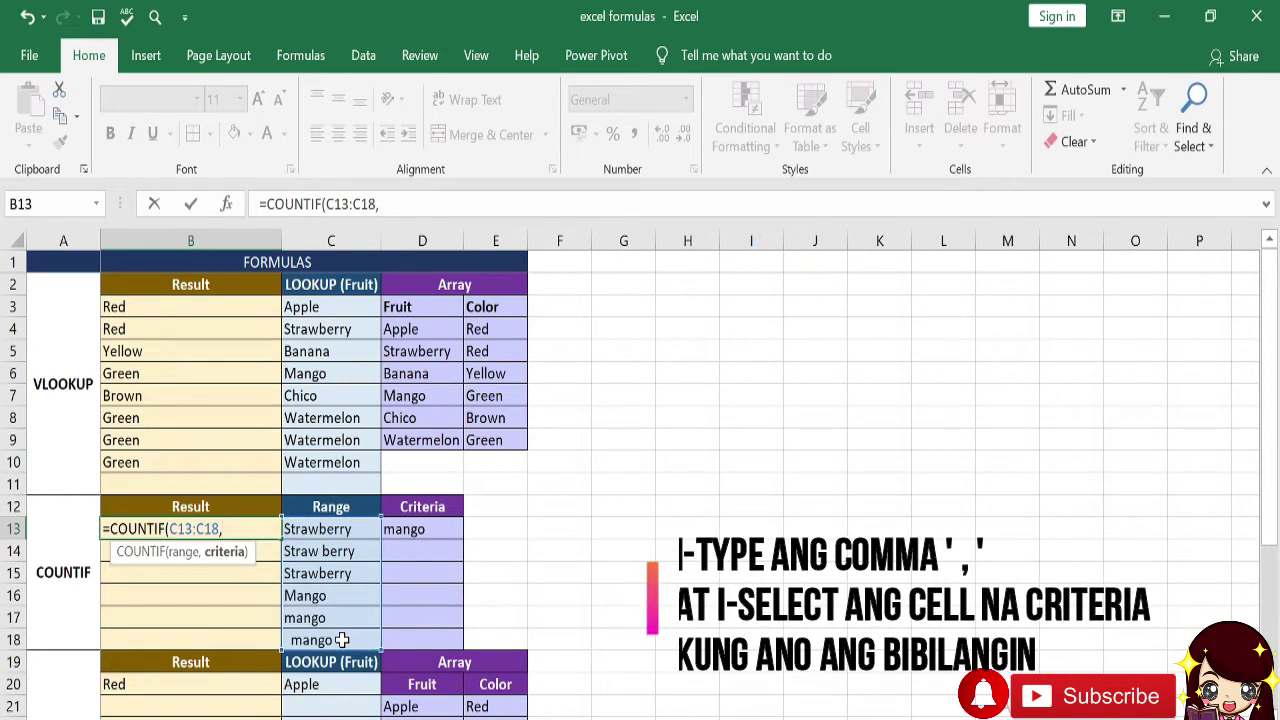
click(423, 528)
key(Return)
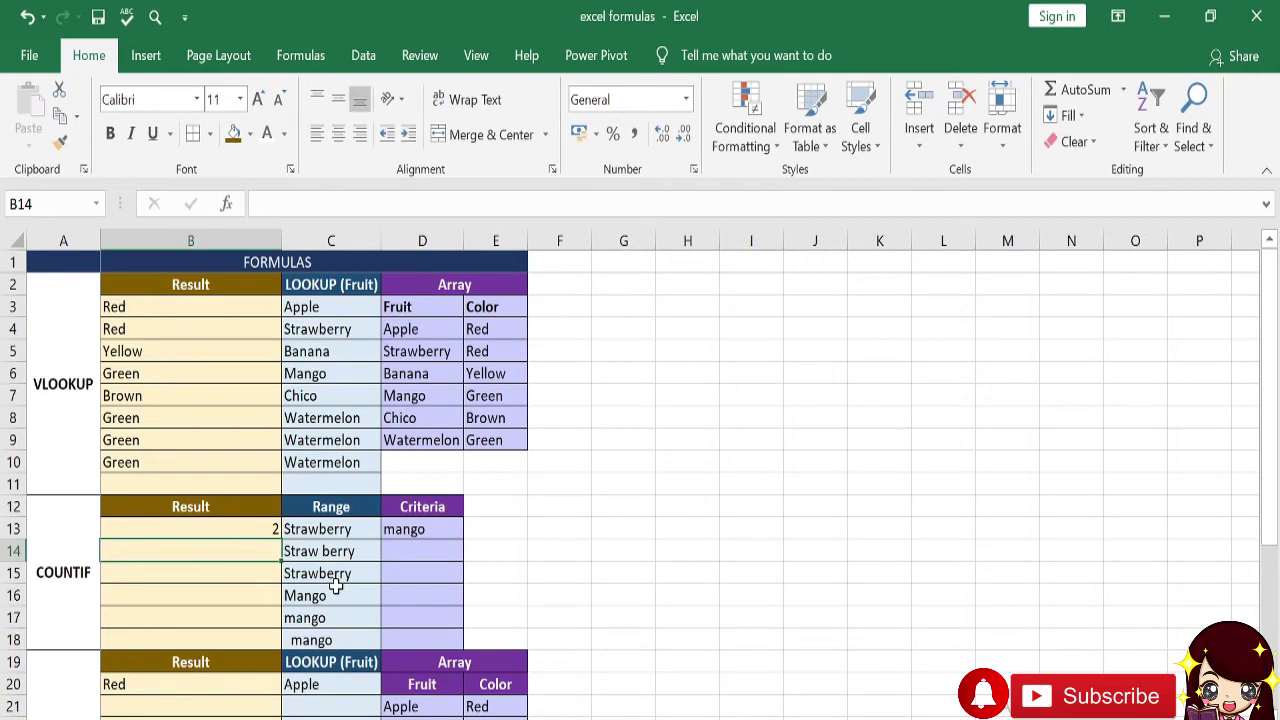
Compare the mango entries in C13:C18 against the D13 criterion, then select D13
drag(338, 592, 329, 625)
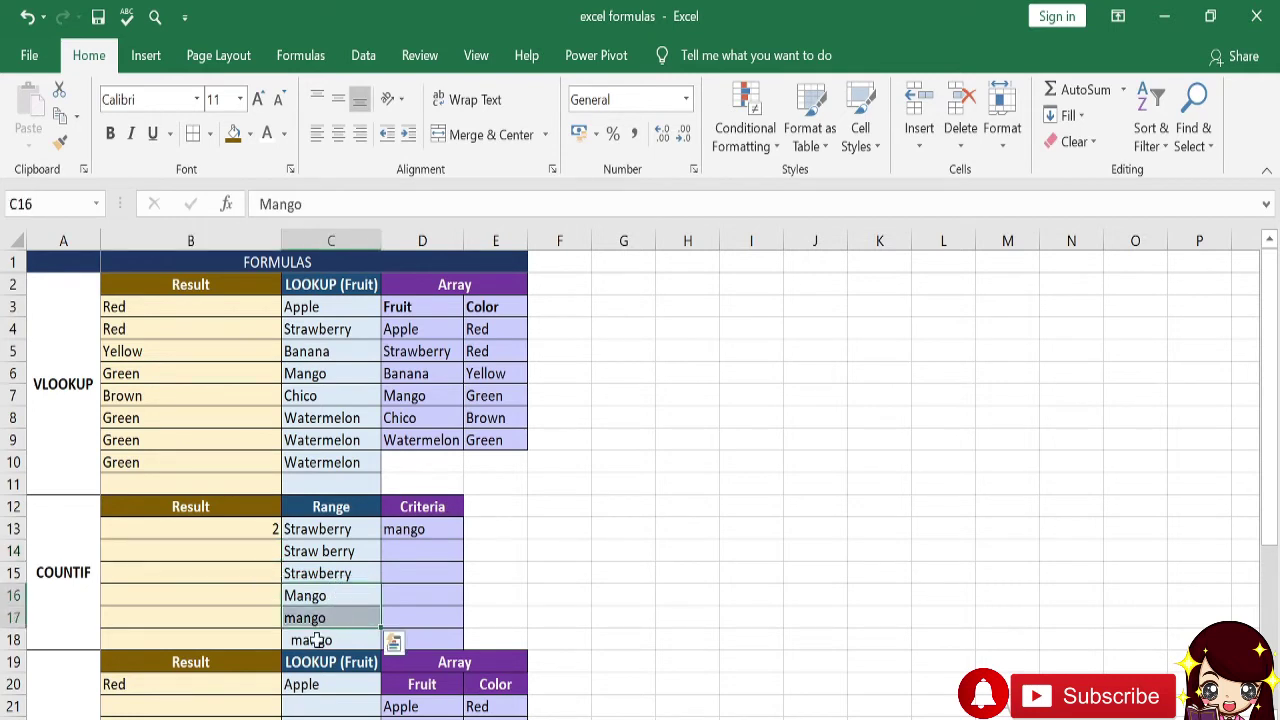
click(314, 640)
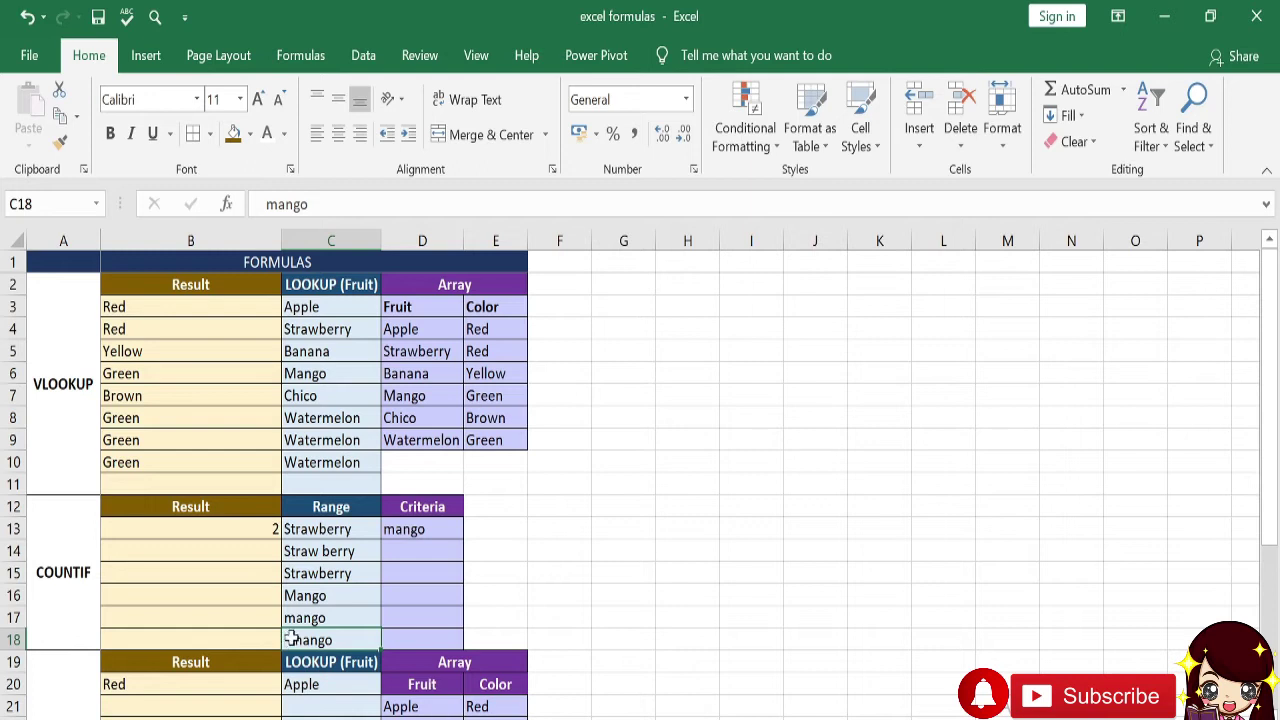
click(427, 522)
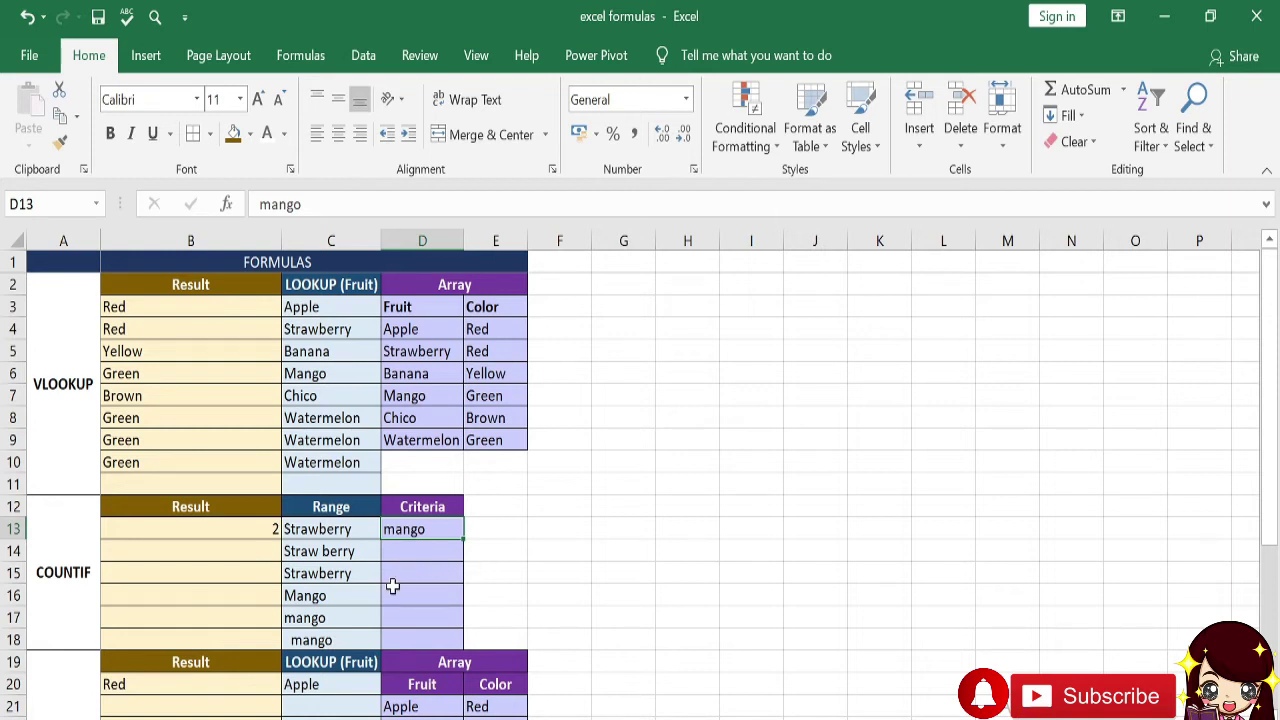
click(344, 640)
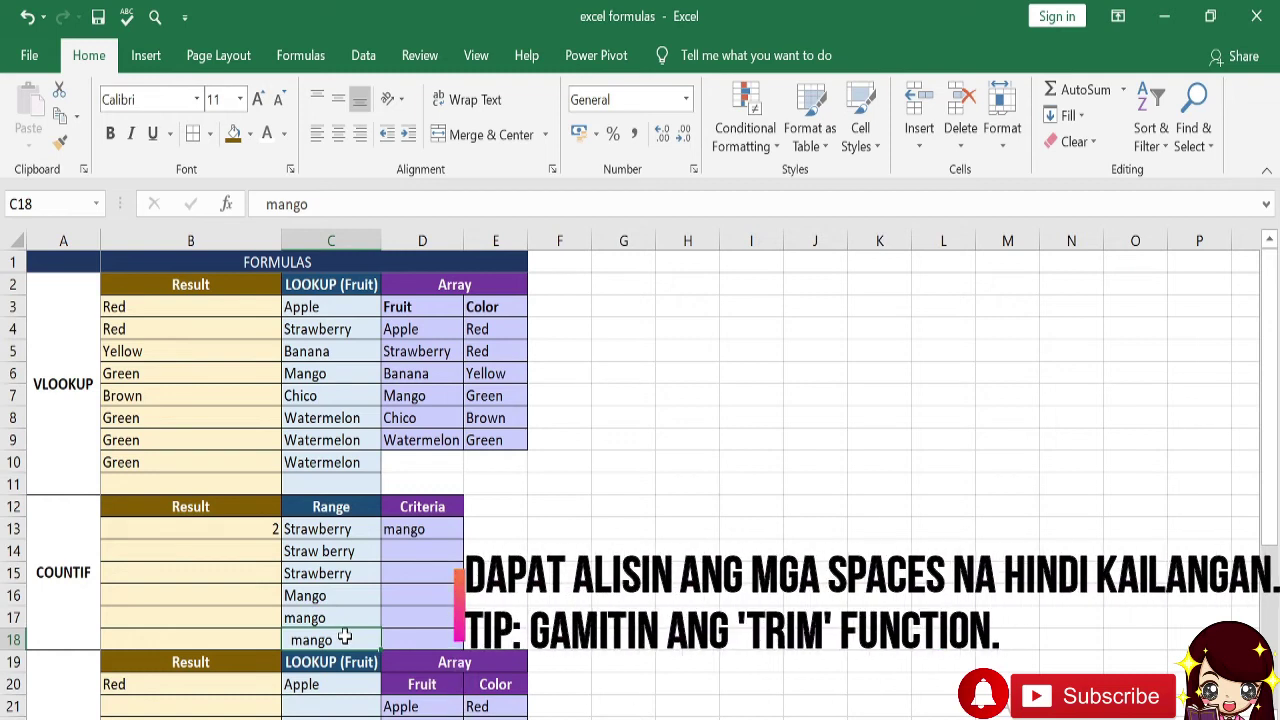
drag(351, 529, 336, 640)
click(333, 638)
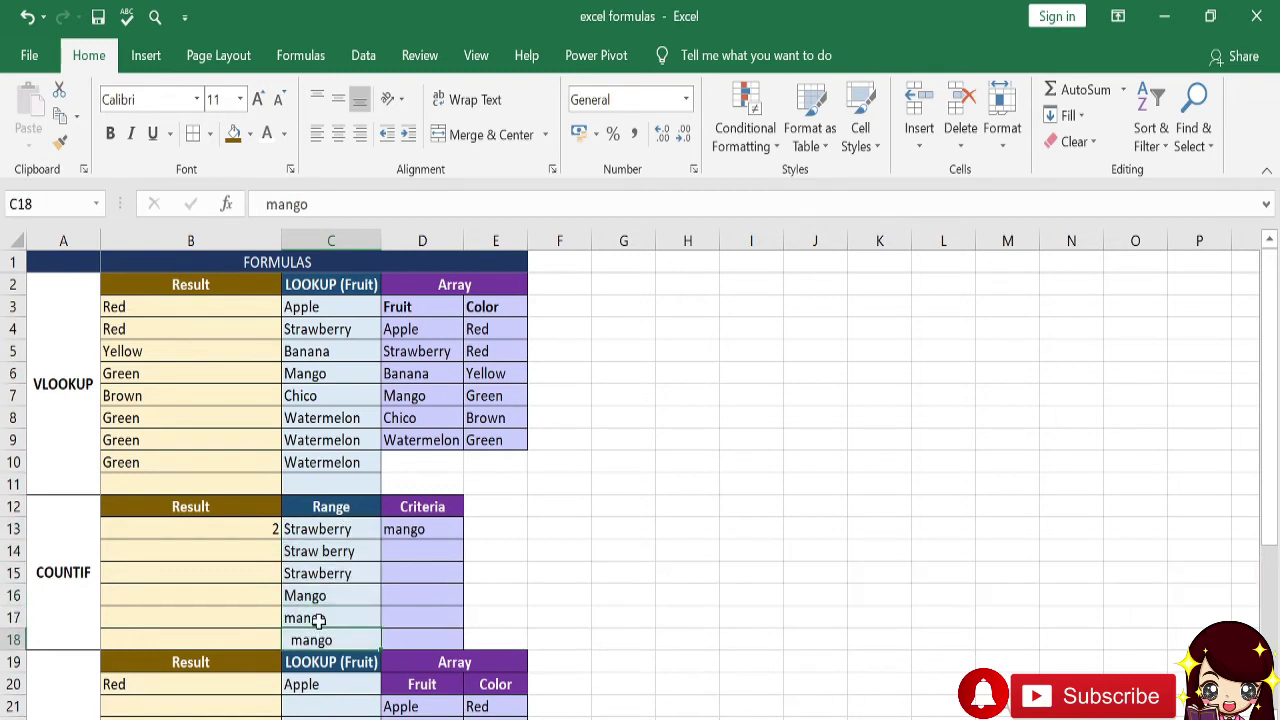
click(433, 529)
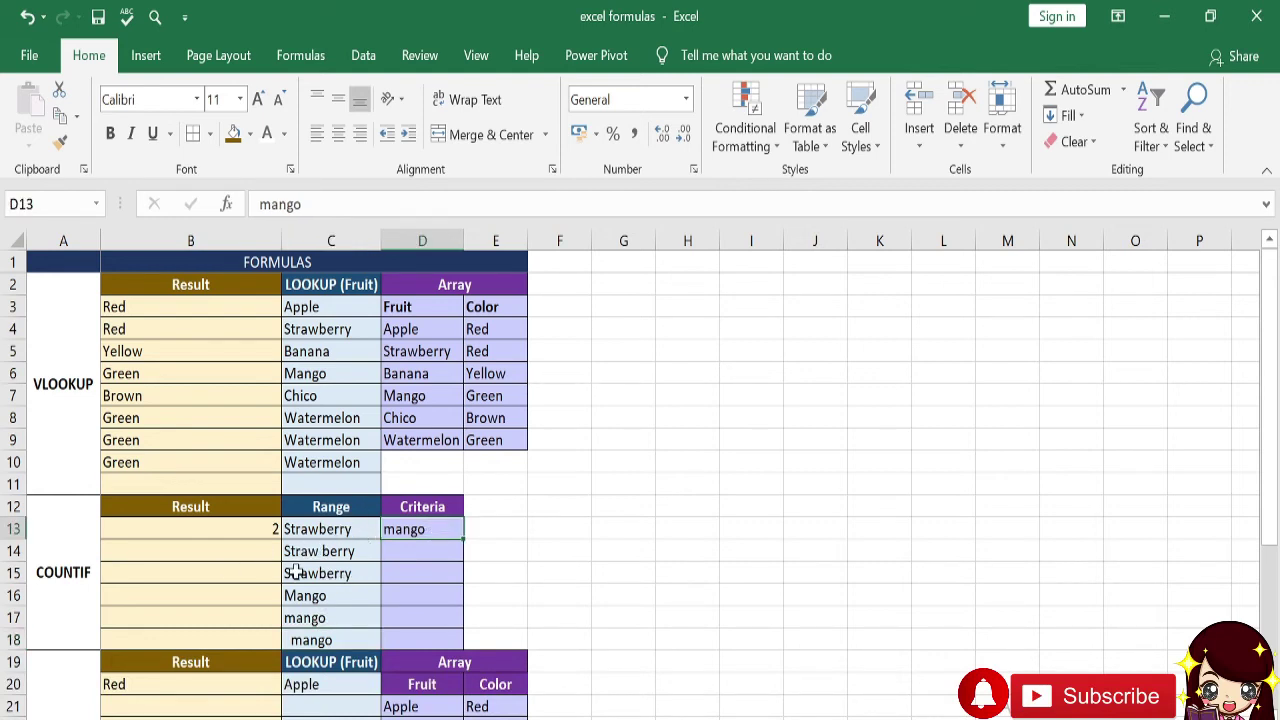
Enter STRawberry as the COUNTIF criterion in D13
text(STRawberry)
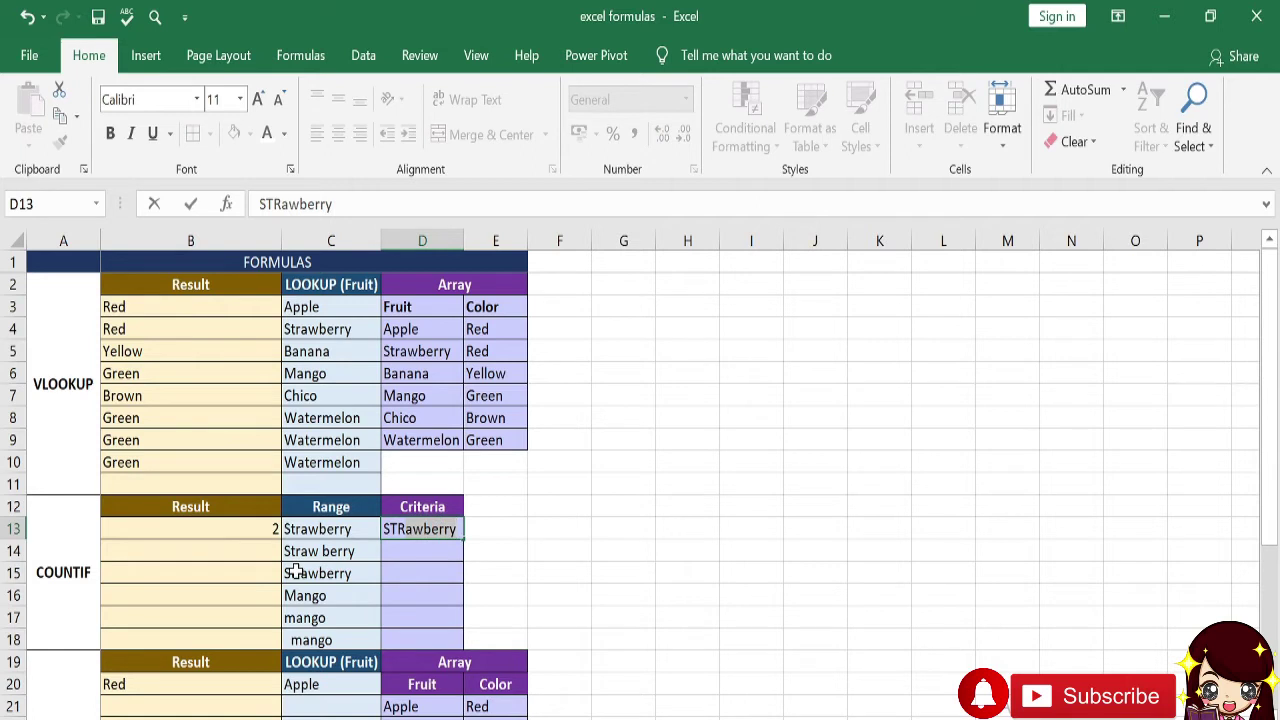
key(ctrl+Return)
key(Left)
key(Left)
key(Right)
key(Left)
key(Right)
key(Right)
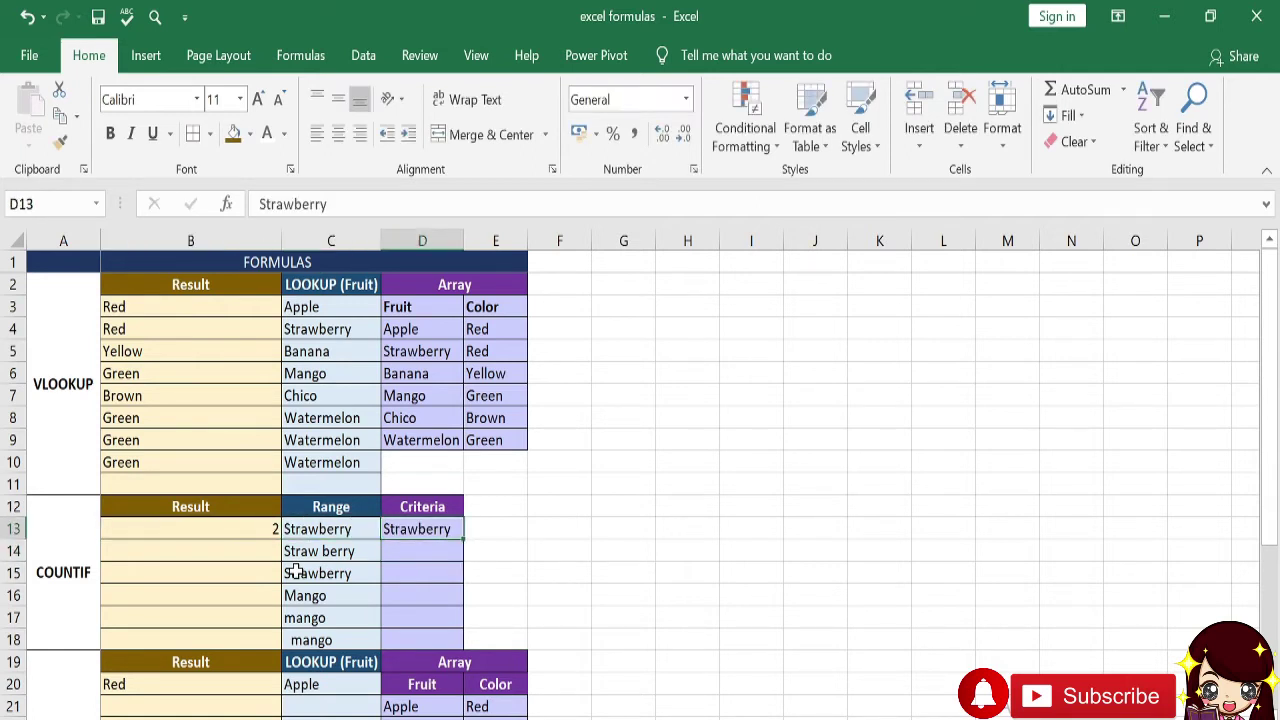
Correct C14 from 'Straw berry' to 'Strawberry', raising the count to 3
click(312, 563)
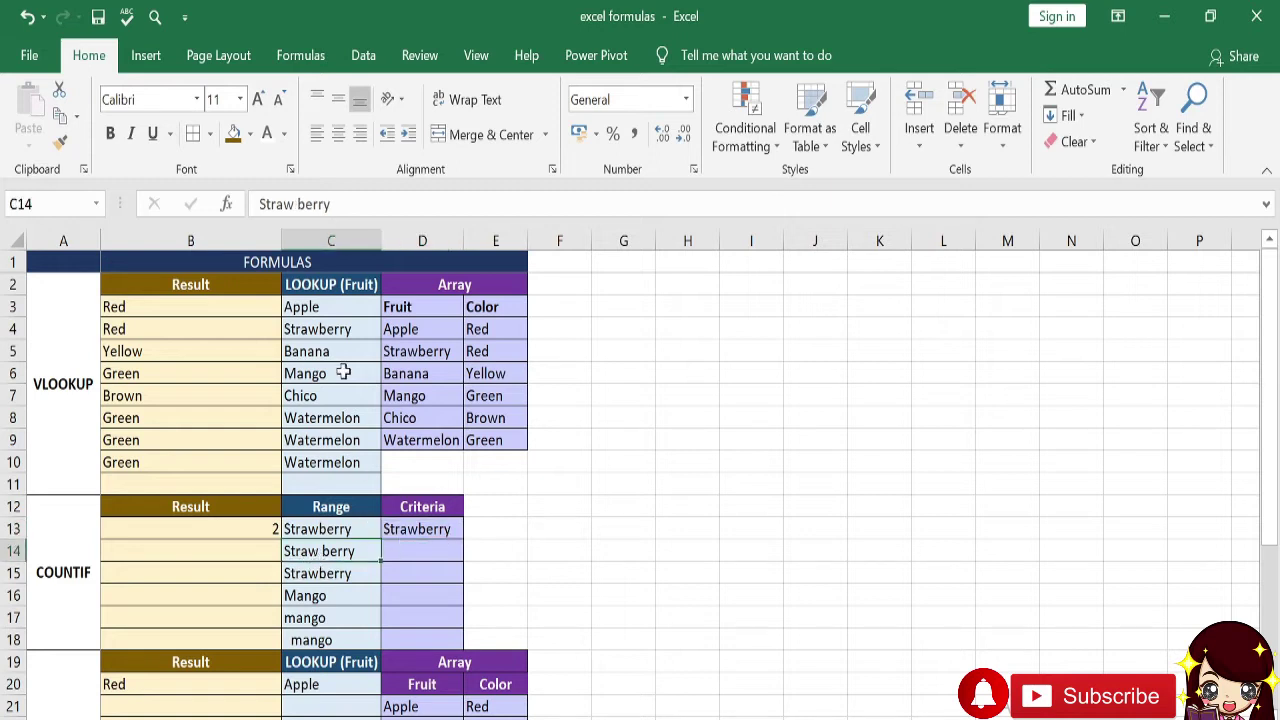
click(300, 208)
key(BackSpace)
key(Return)
key(Up)
key(Down)
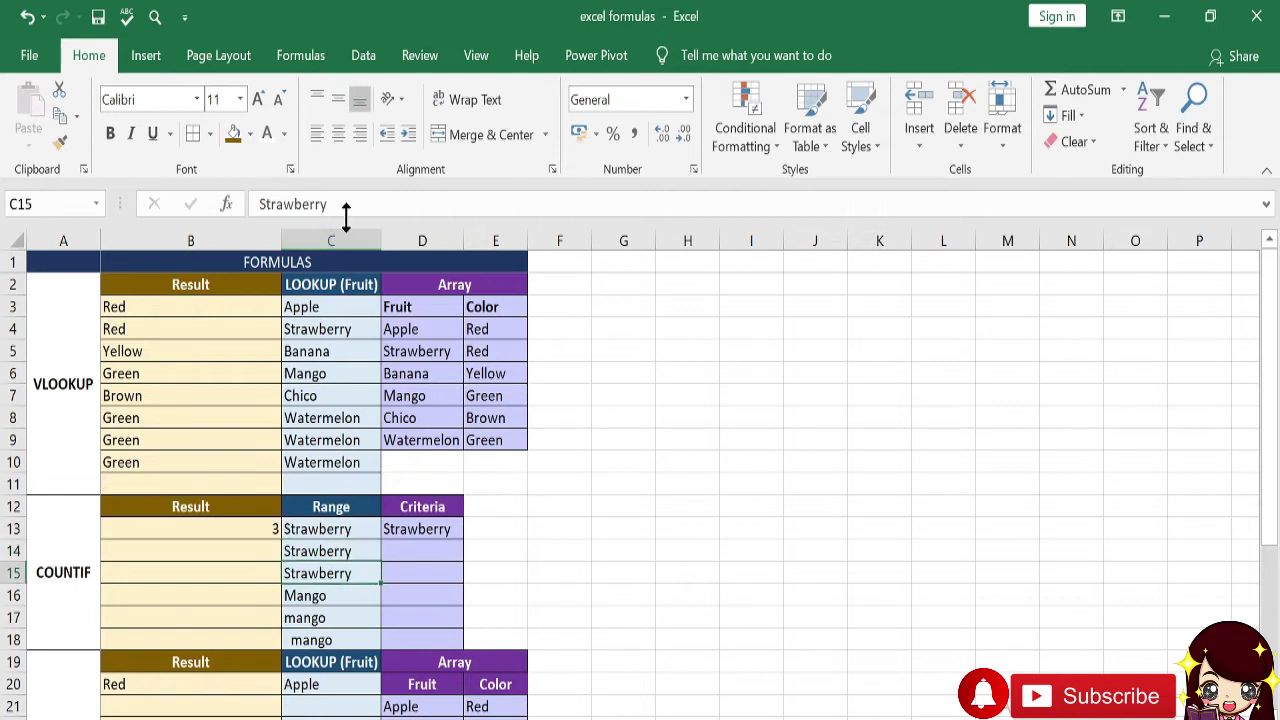
Change the D13 criterion to lowercase strawberry
click(396, 531)
click(267, 204)
key(BackSpace)
text(S)
key(BackSpace)
text(s)
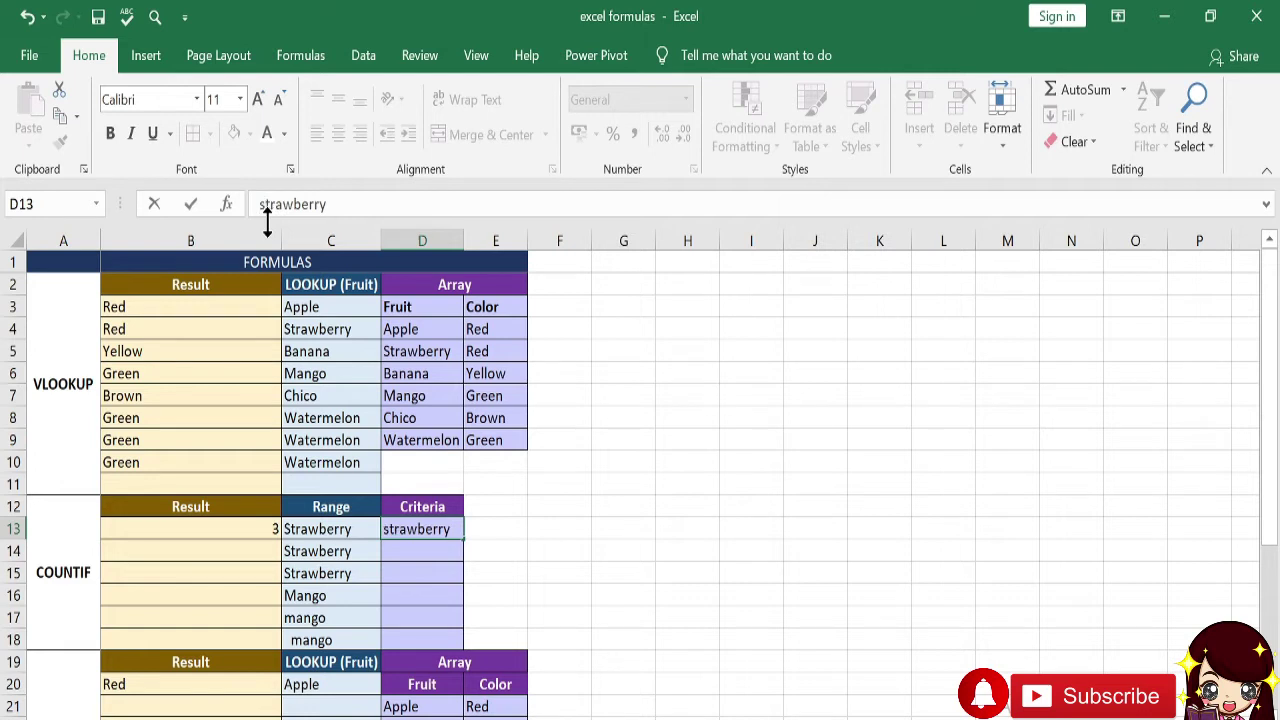
key(Return)
Type mango back into the D13 criterion cell
key(Up)
key(Left)
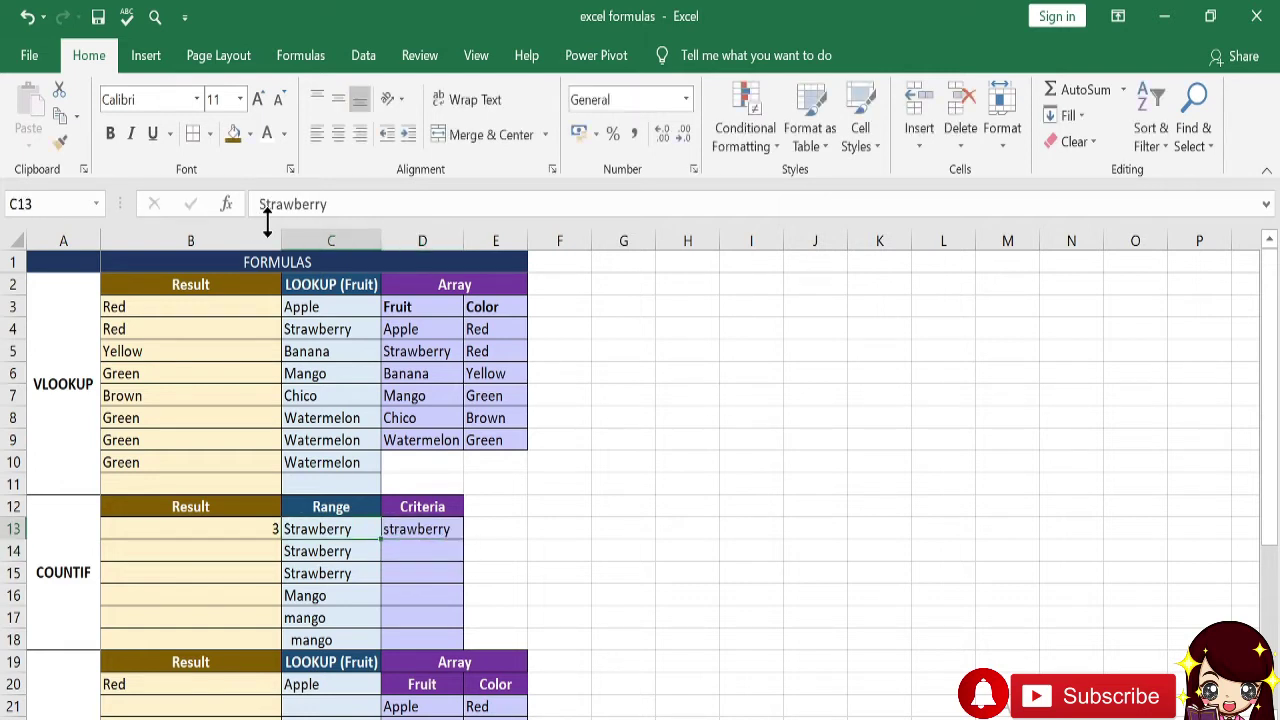
key(Right)
text(mango)
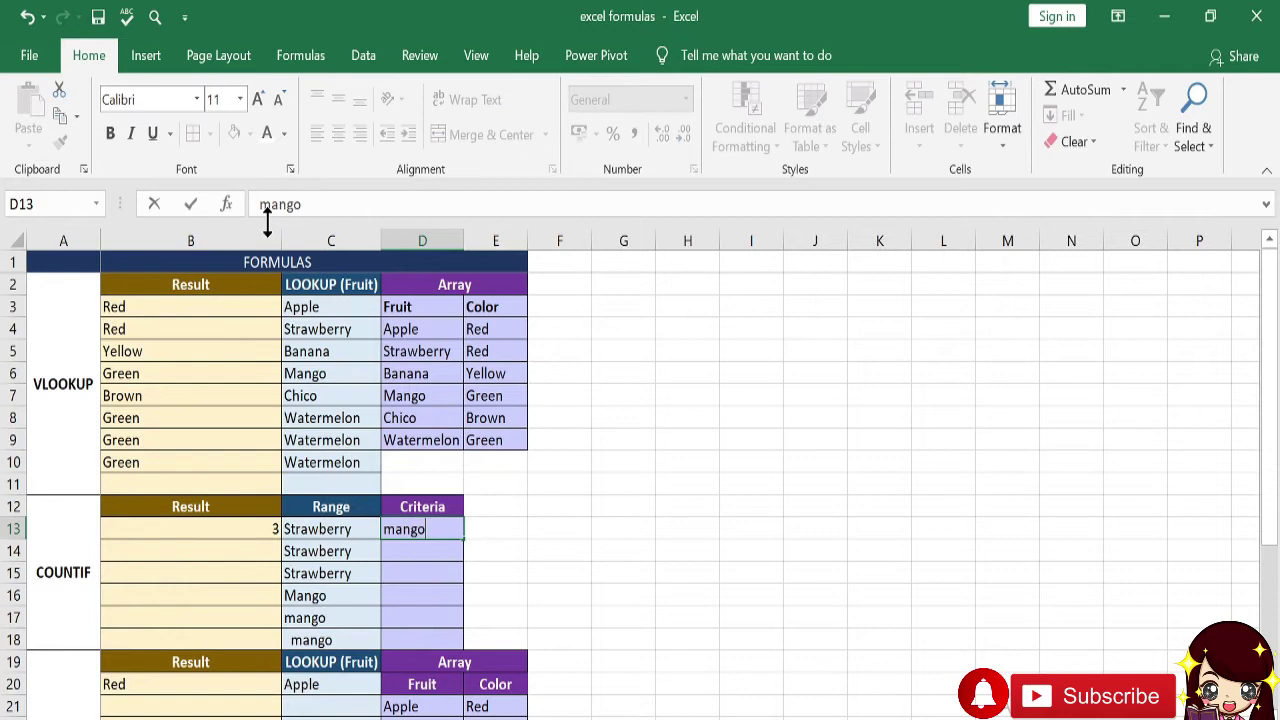
key(Return)
key(Left)
key(Down)
key(Down)
key(Down)
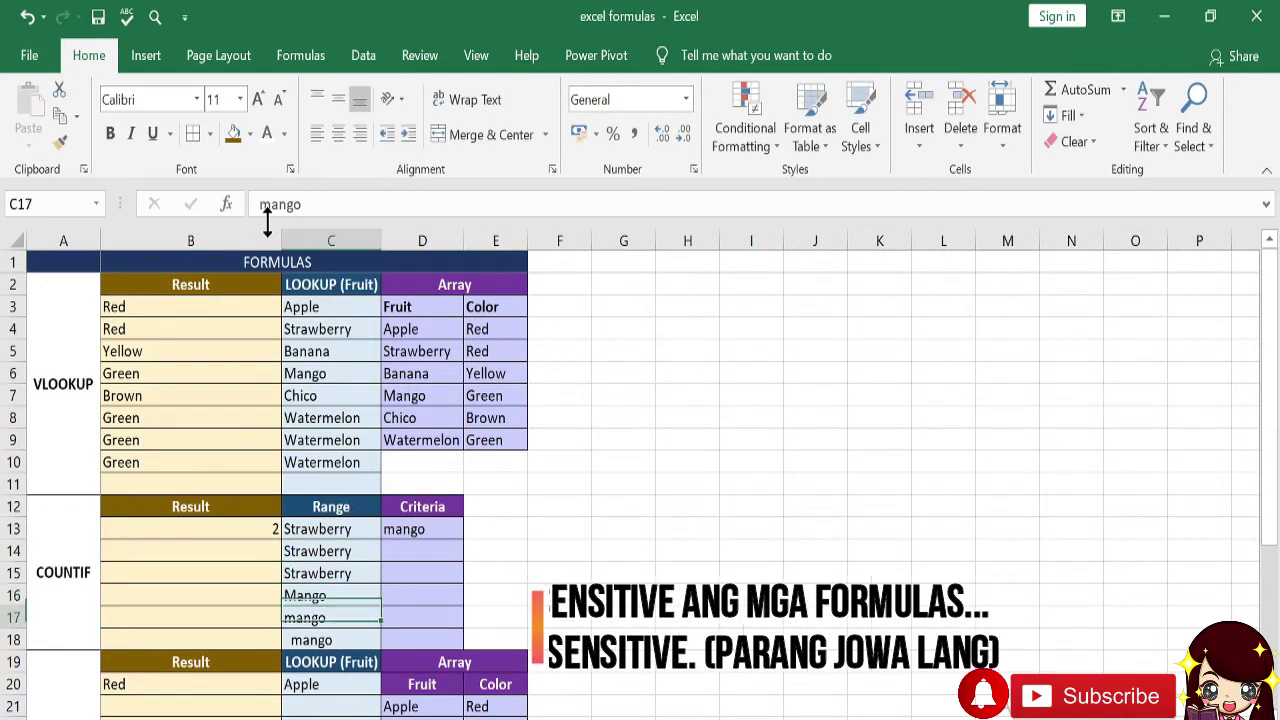
key(Up)
key(shift+Down)
key(Down)
text(MANGO)
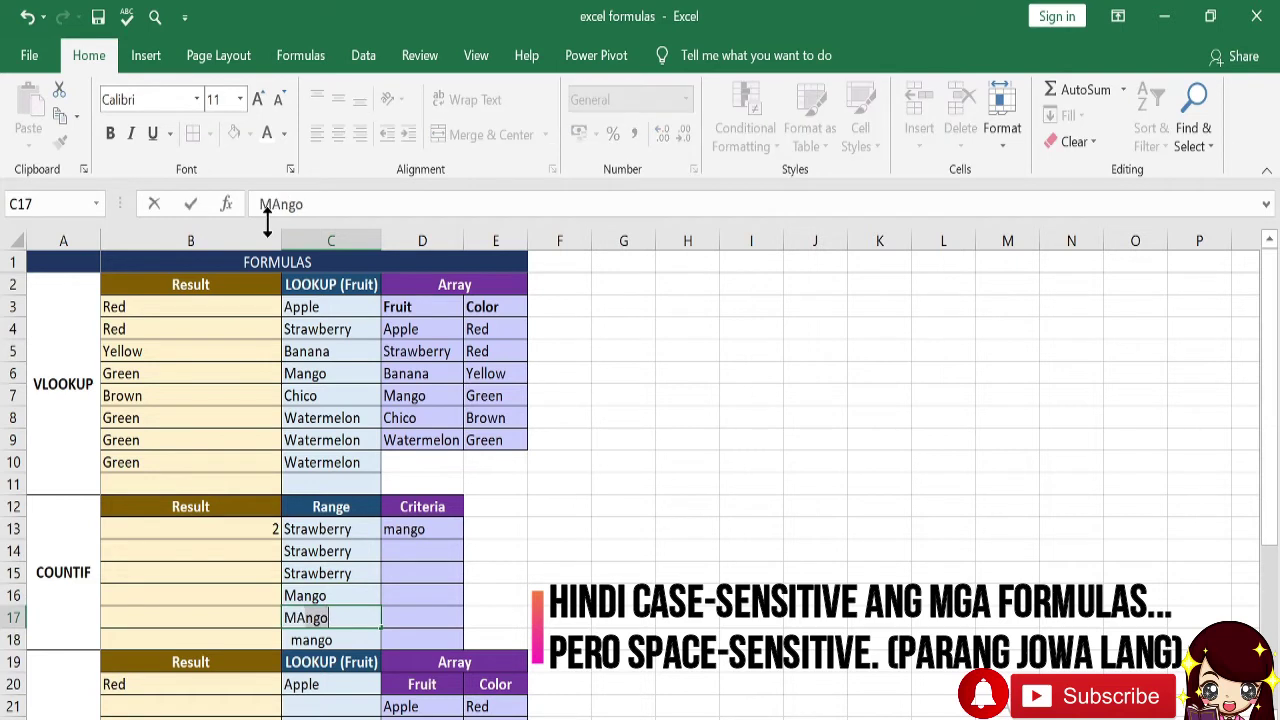
key(Return)
key(Up)
key(Up)
key(Up)
key(Down)
key(shift+Down)
key(Right)
key(Up)
key(Up)
key(Left)
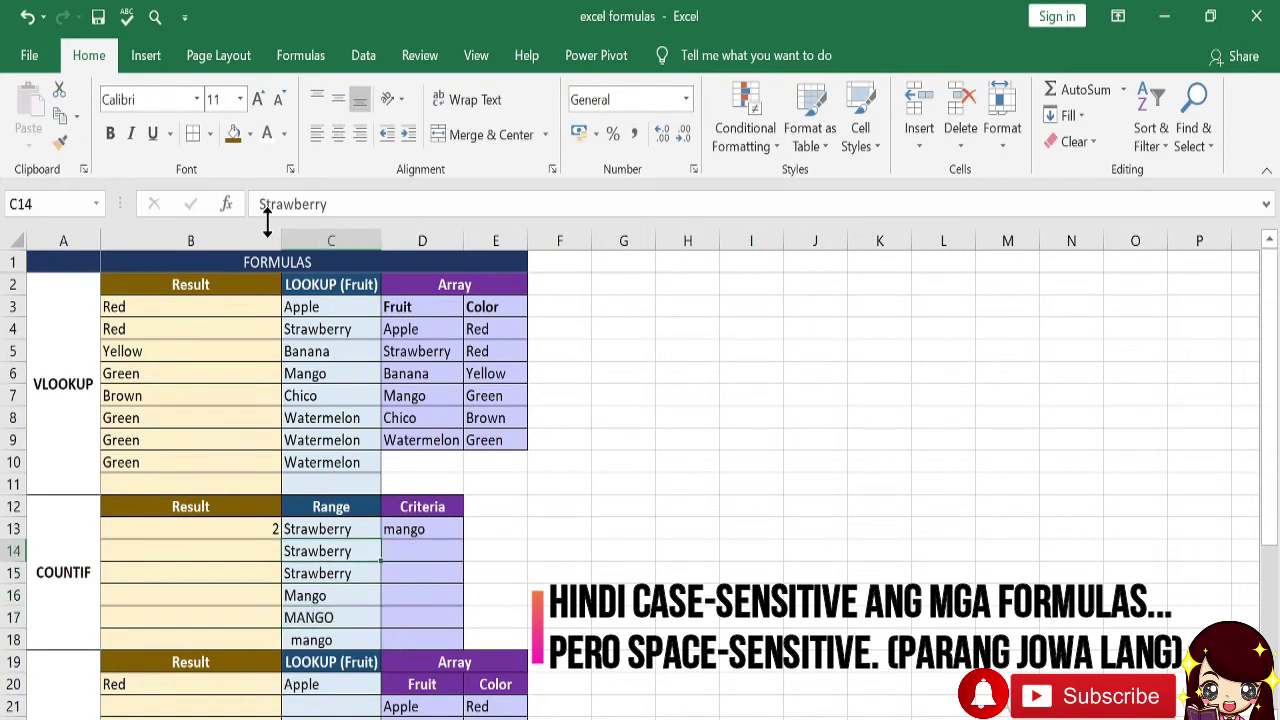
key(Down)
key(Down)
key(Down)
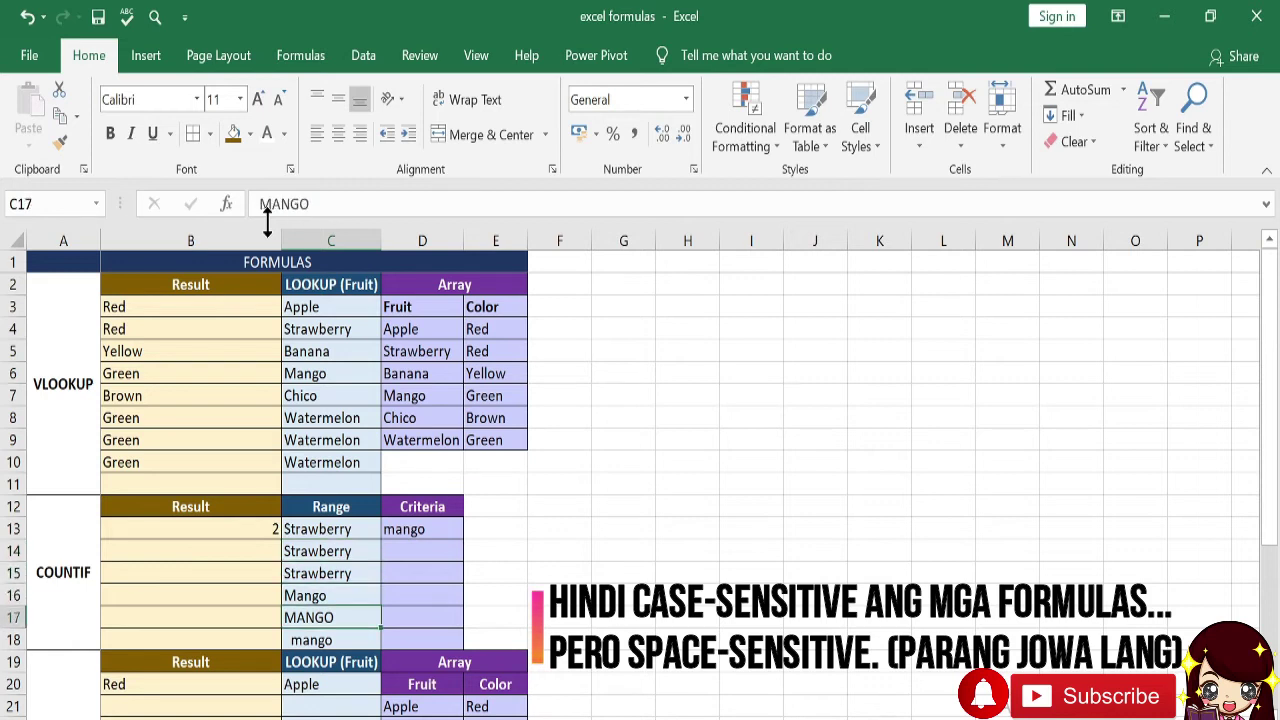
key(Down)
key(Down)
key(Up)
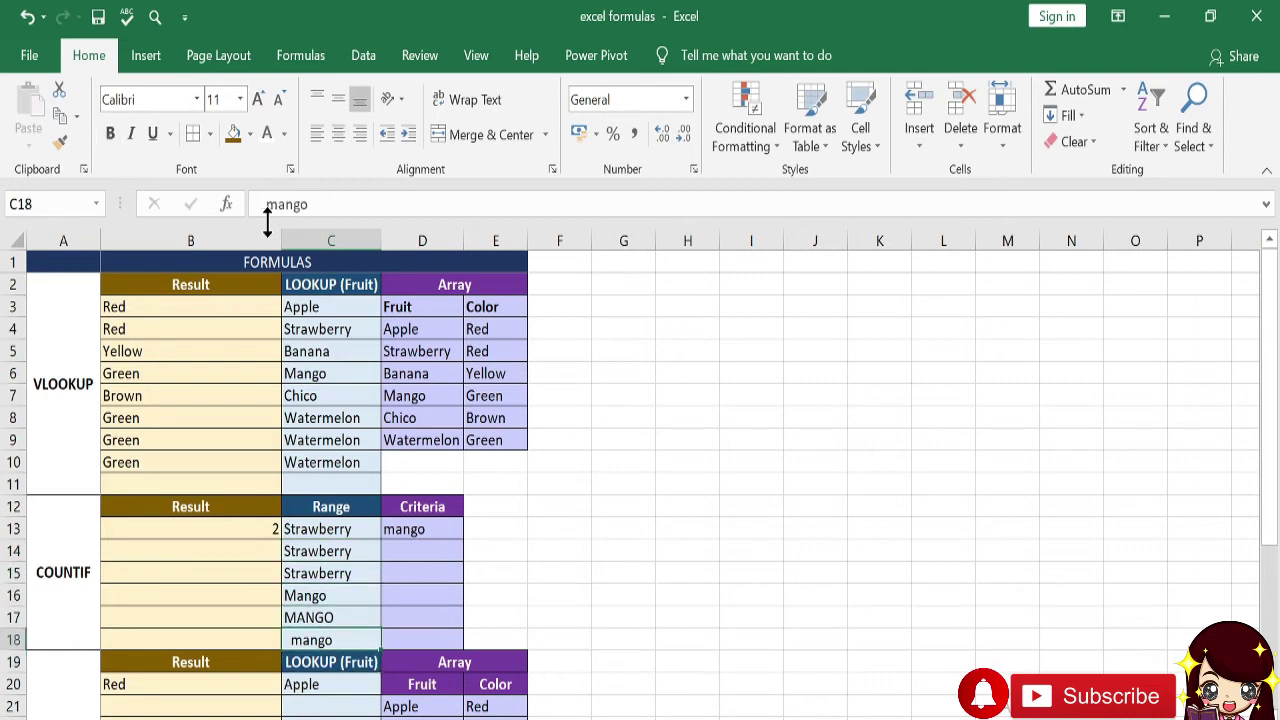
key(Up)
key(Up)
key(Up)
key(Up)
key(Right)
key(Left)
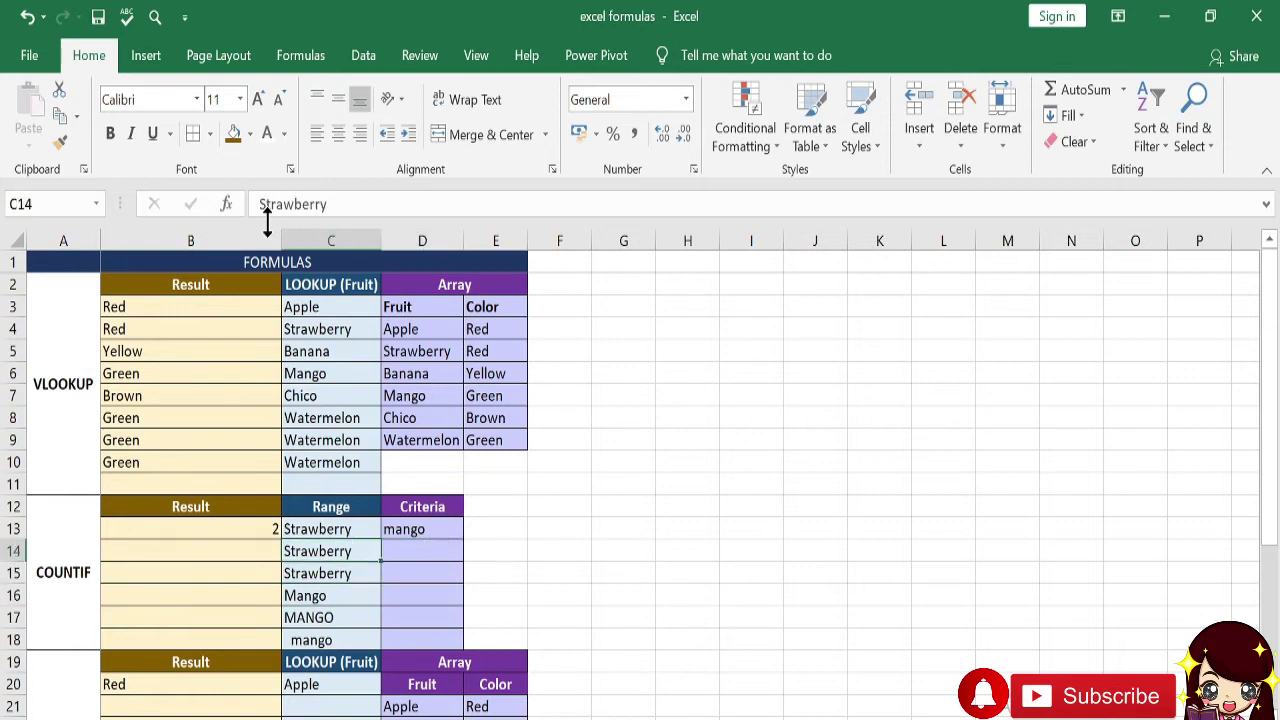
Change the C14 entry to StrawberRY
click(318, 204)
text(RY)
key(Return)
Set the D13 criterion to STrawberry
key(Up)
key(Right)
key(Up)
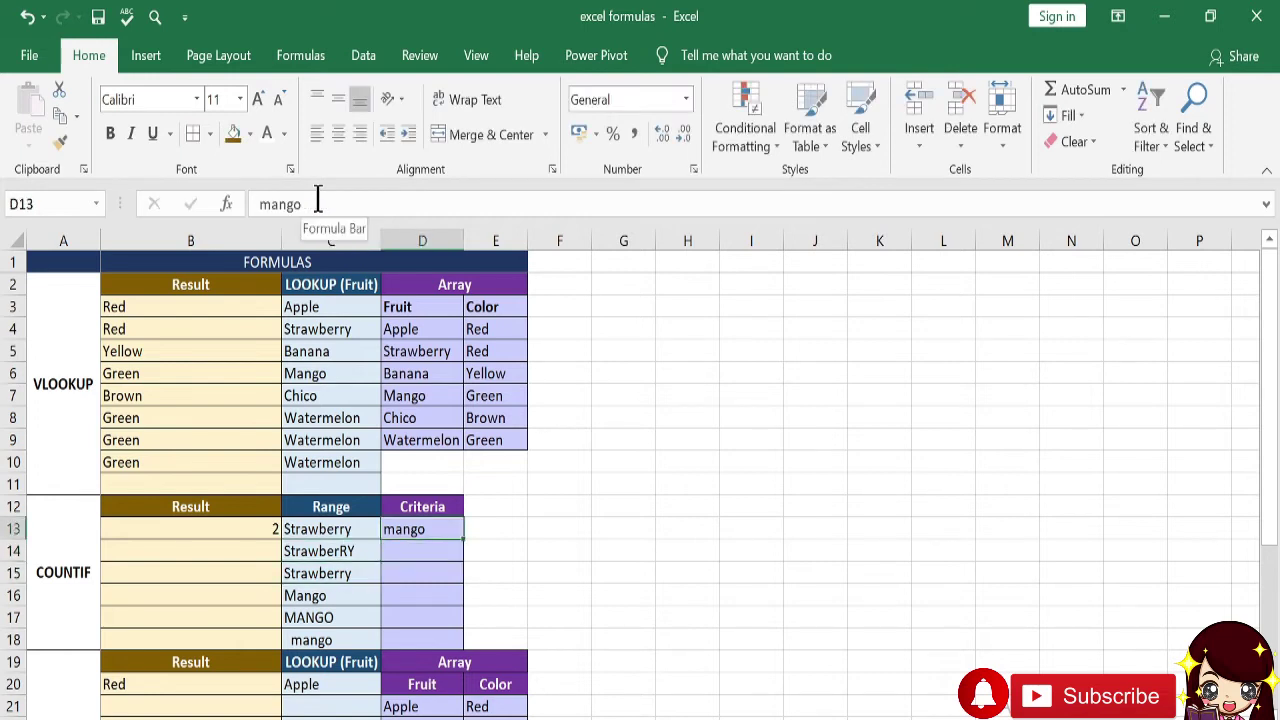
text(STrawberry)
key(Return)
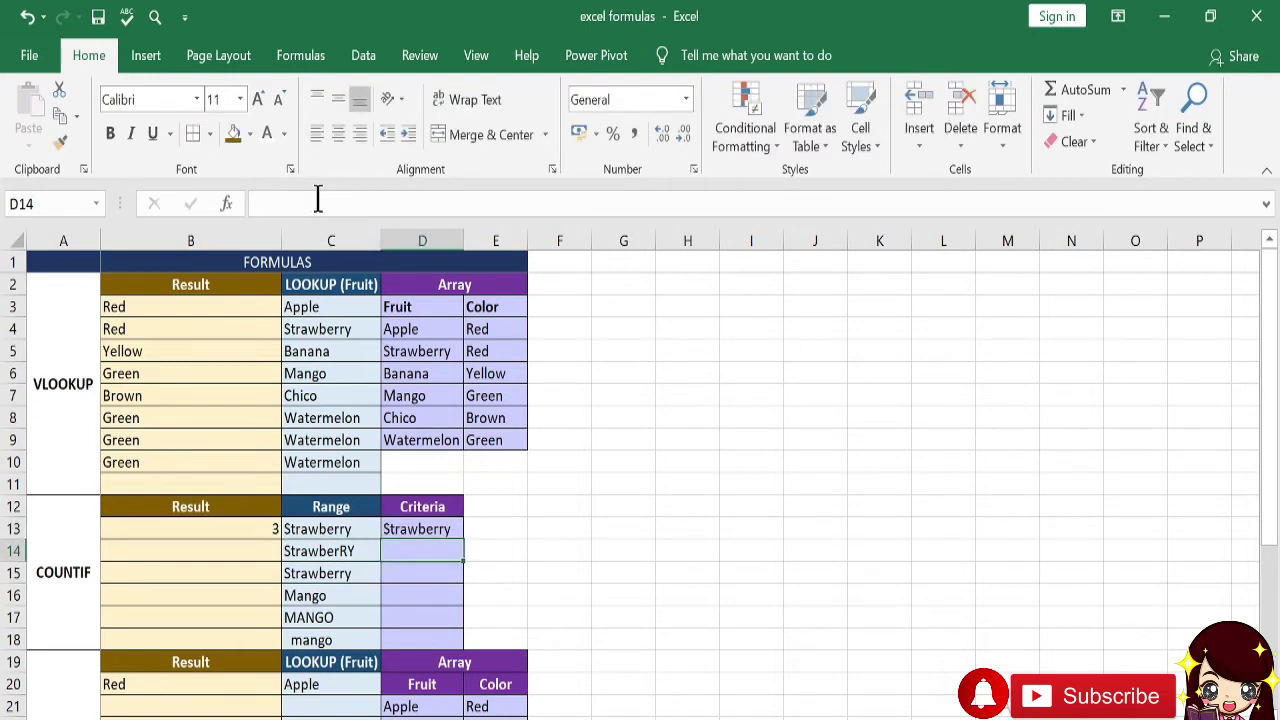
Pad C13's Strawberry with a leading space, dropping the count to 2
drag(357, 530, 360, 568)
click(259, 204)
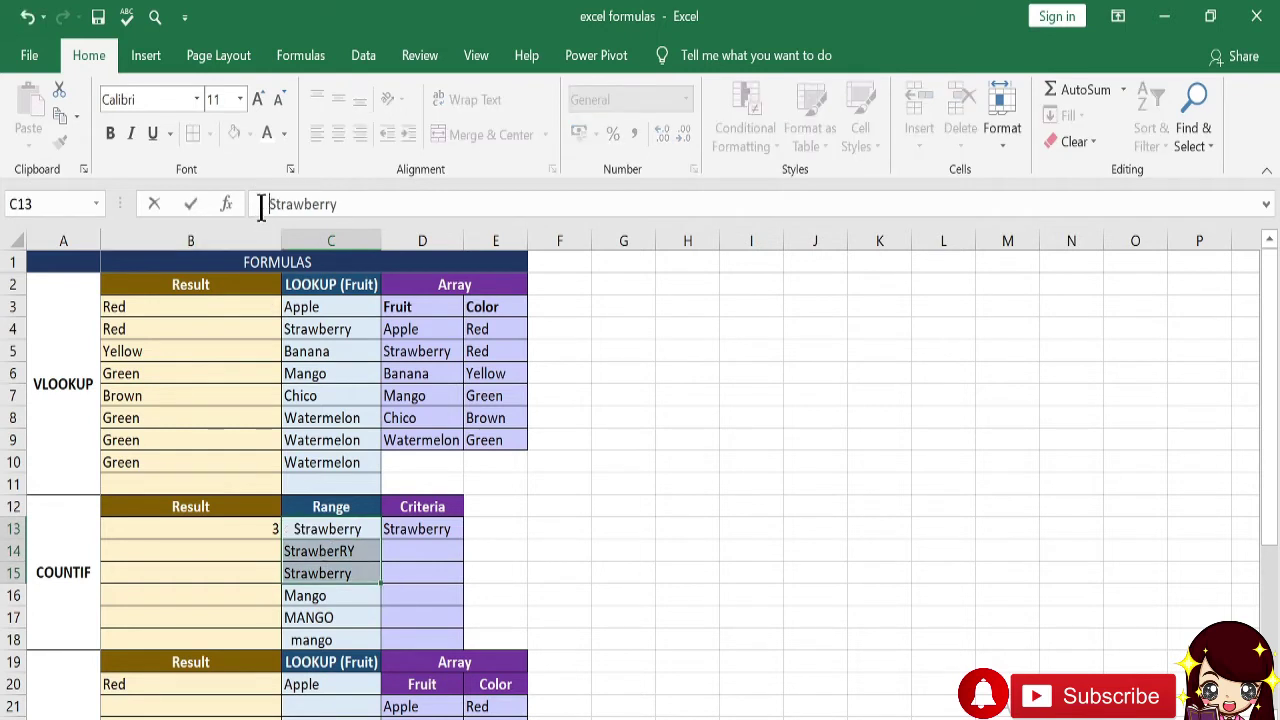
key(Return)
key(Down)
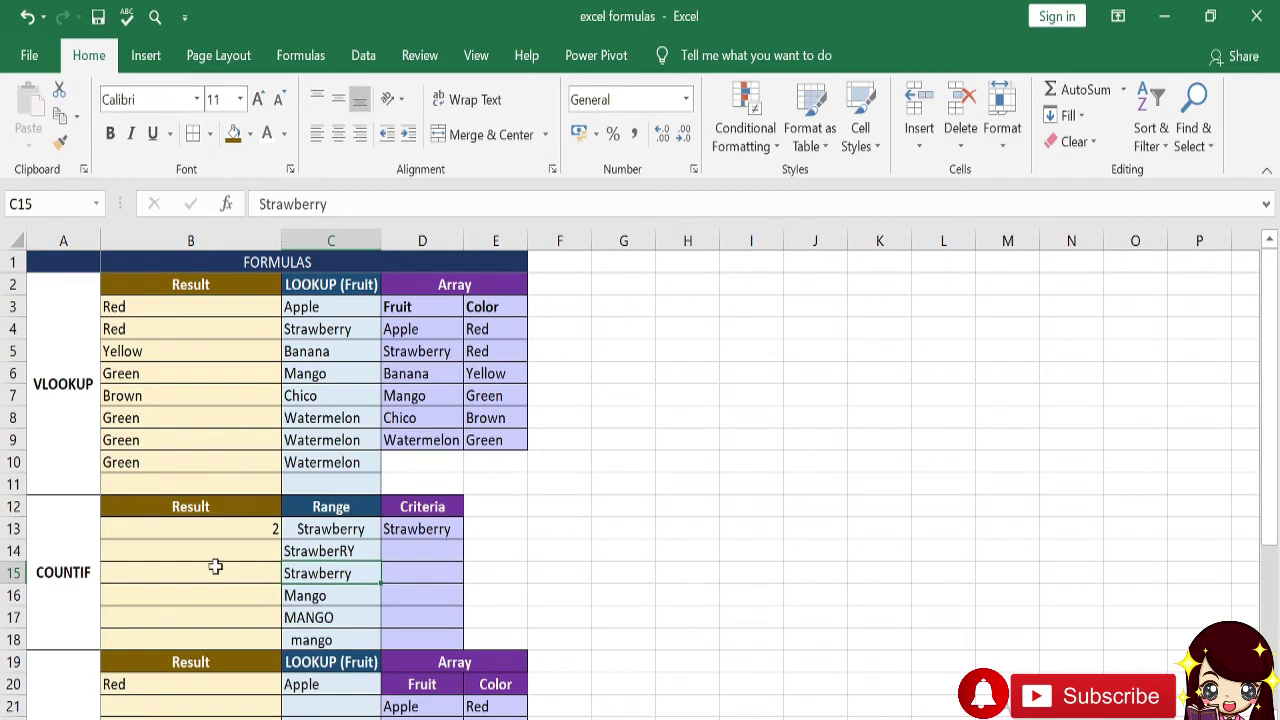
Start a new =index( formula in B20 of the INDEX MATCH block
scroll(215, 567, down, 1)
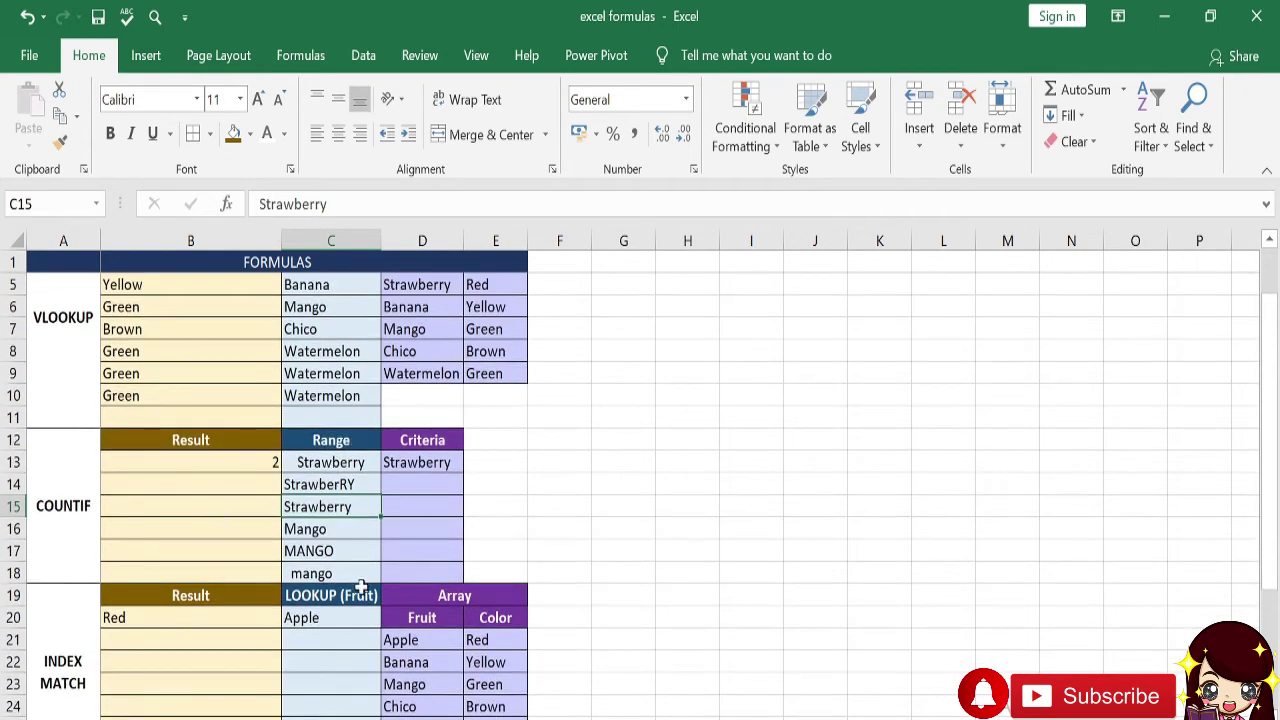
scroll(301, 597, down, 2)
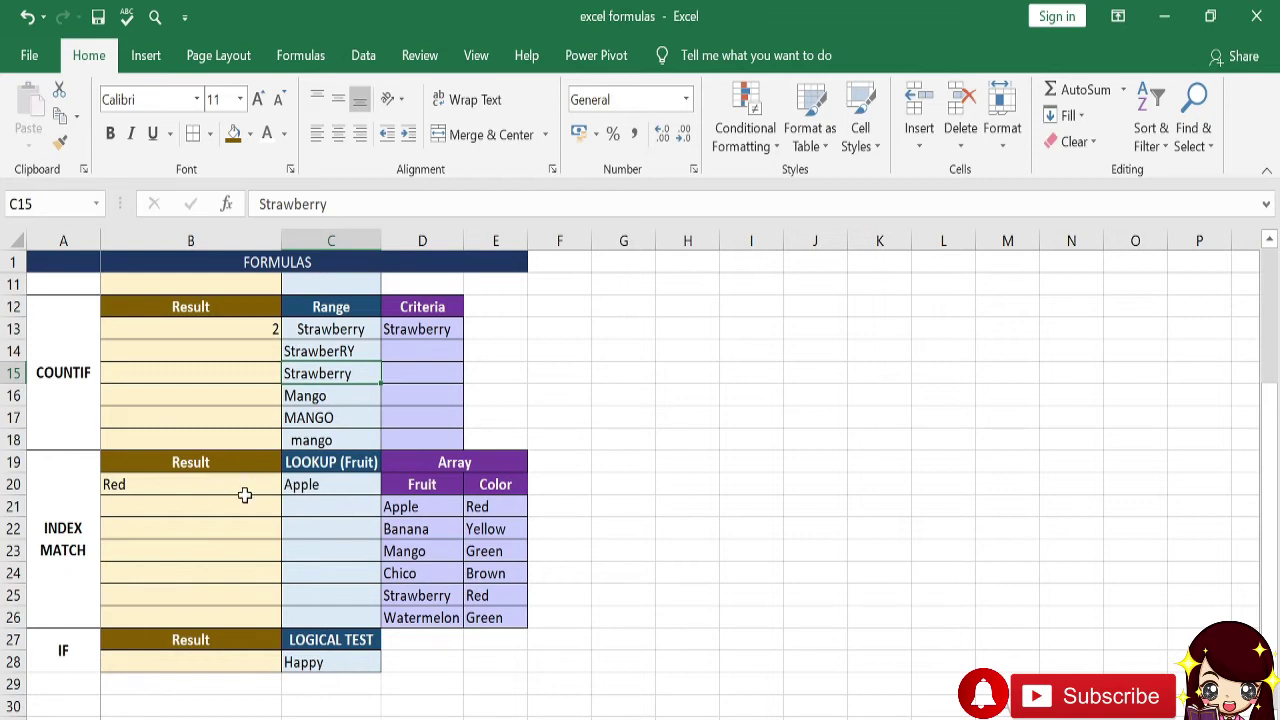
scroll(267, 527, up, 3)
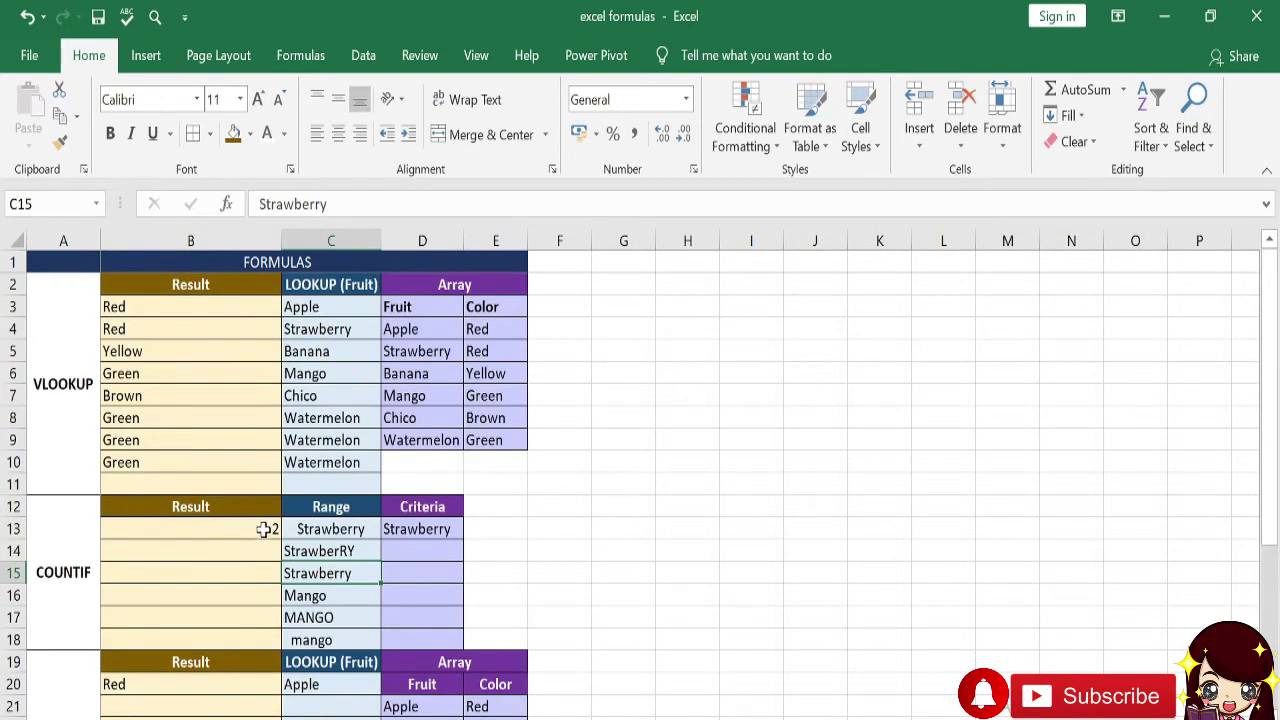
scroll(250, 560, down, 2)
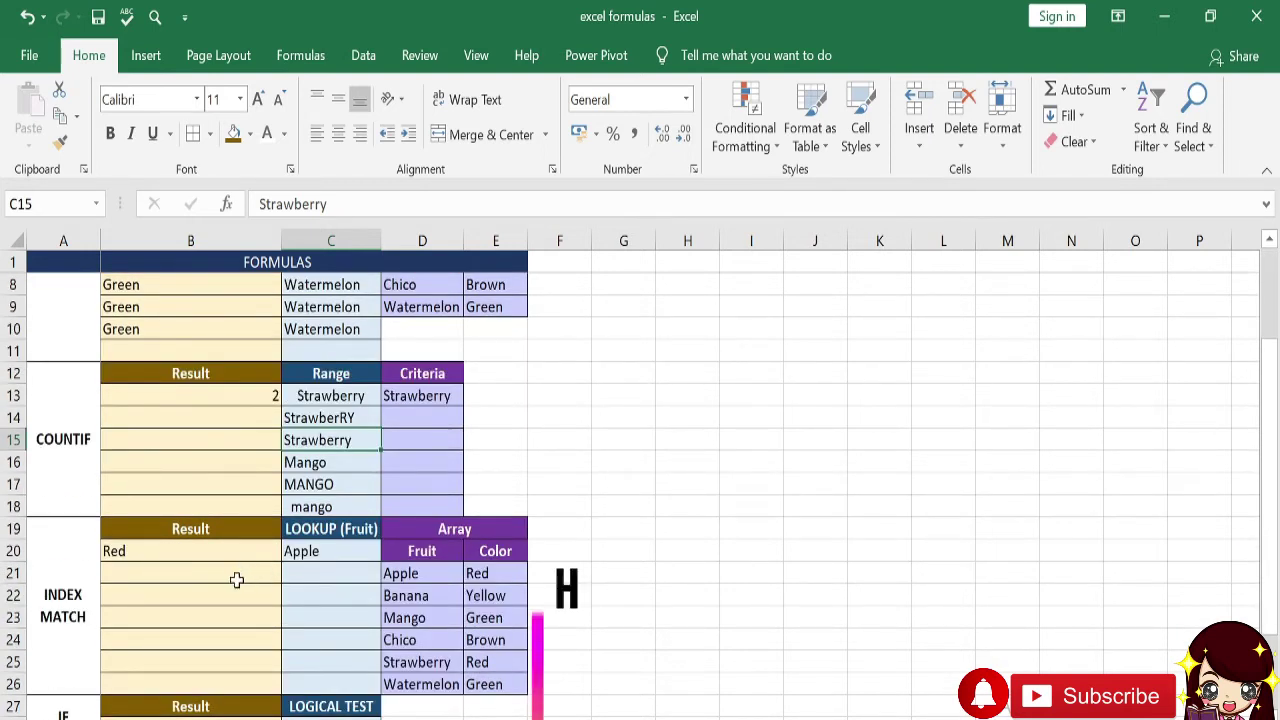
scroll(280, 603, up, 2)
scroll(278, 617, down, 2)
click(194, 555)
scroll(229, 634, up, 2)
scroll(251, 640, down, 3)
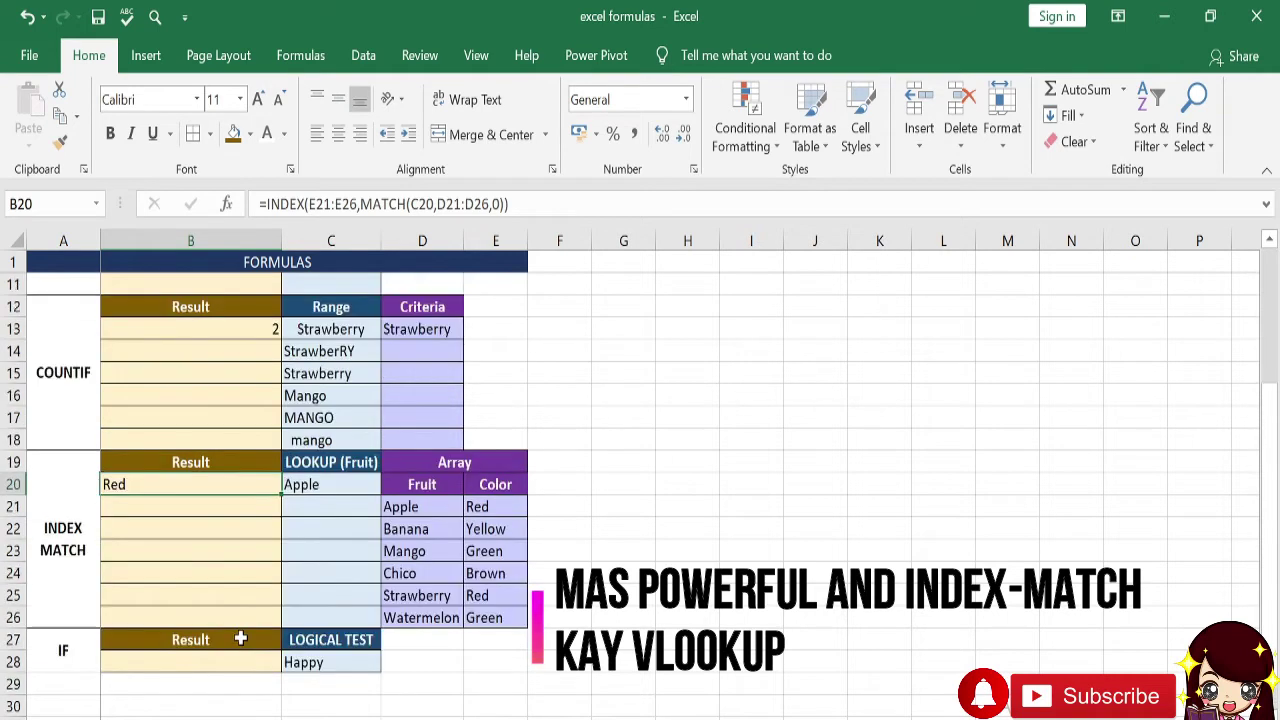
text(=index()
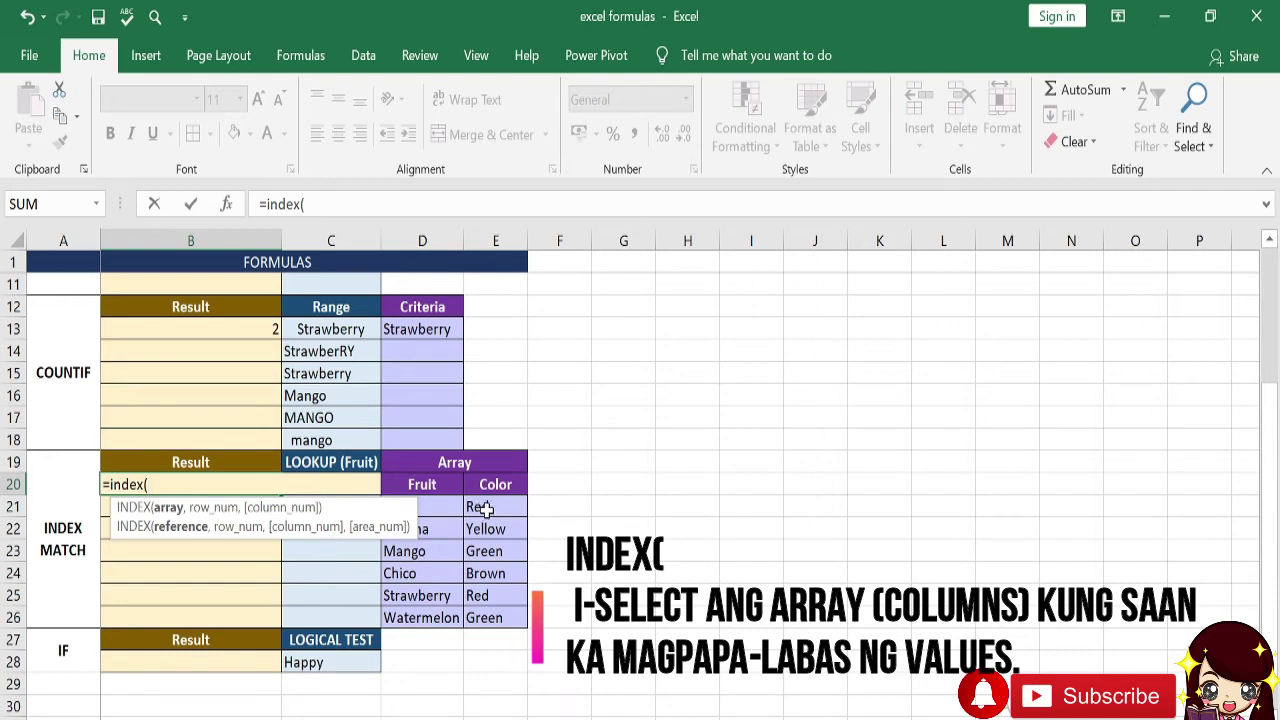
Complete B20 as =INDEX(E21:E26,MATCH(C20,D21:D26,0)) so it returns Red
drag(482, 507, 489, 617)
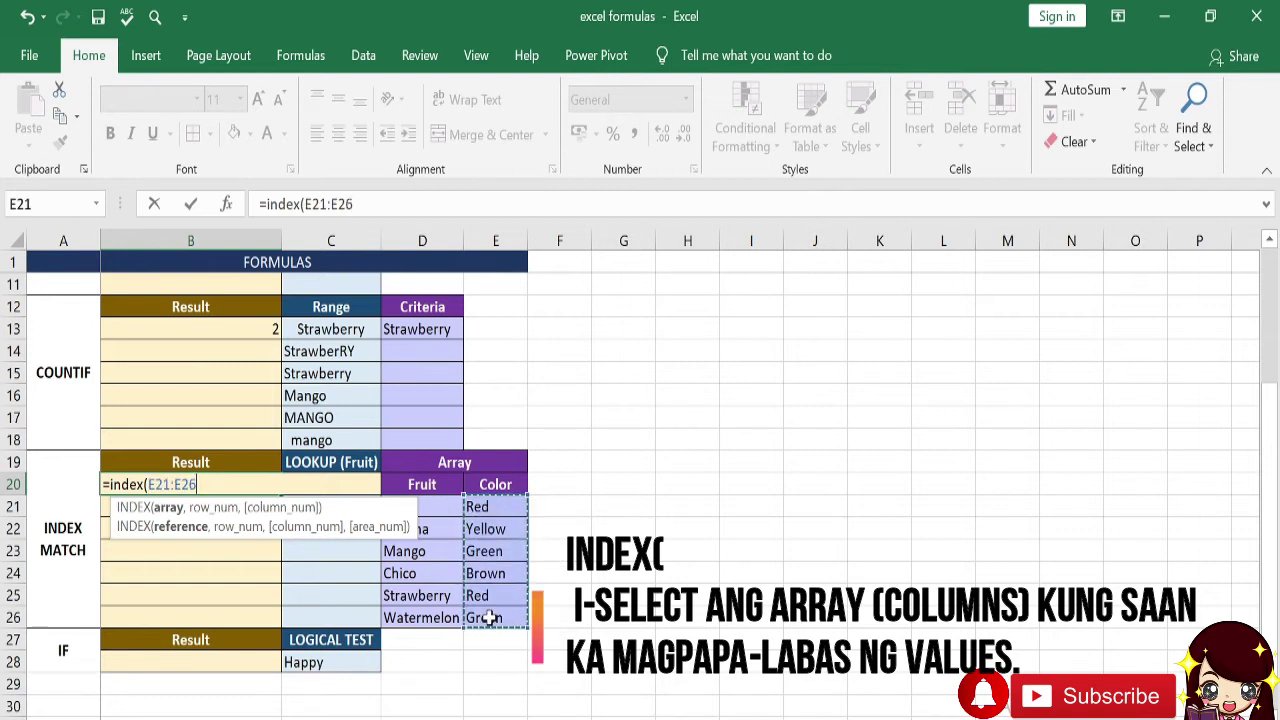
text(,)
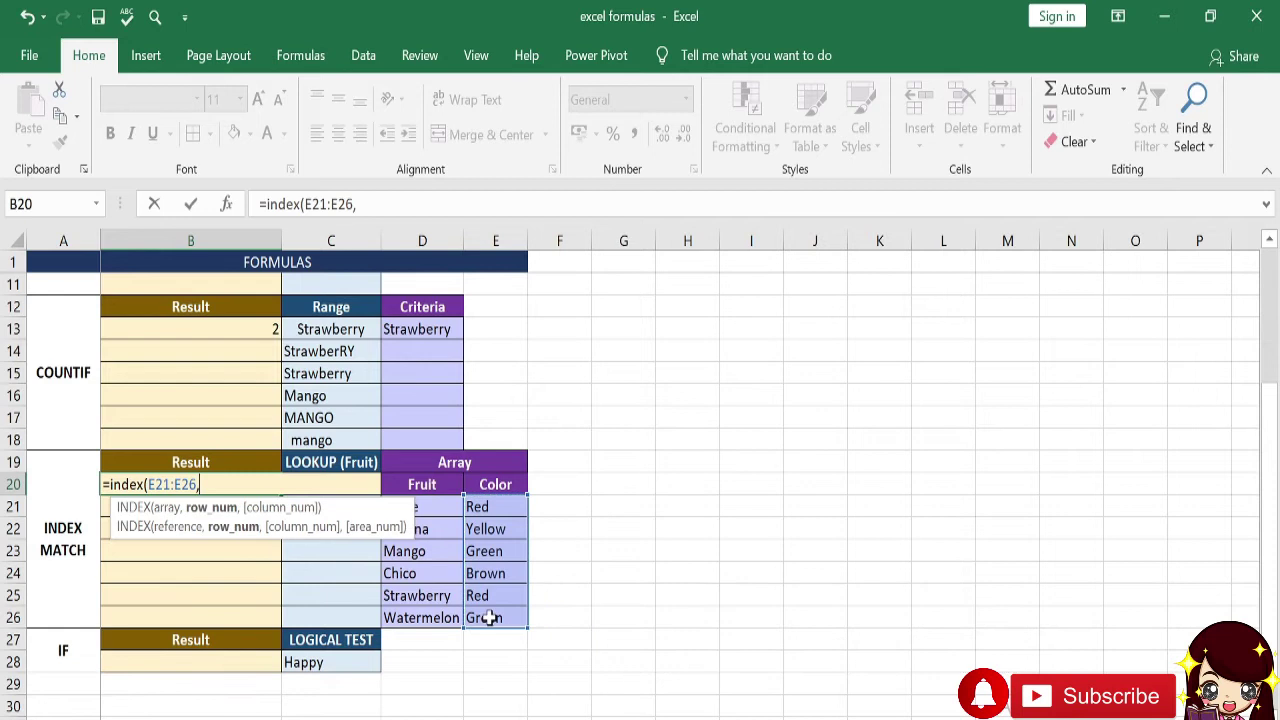
text(match()
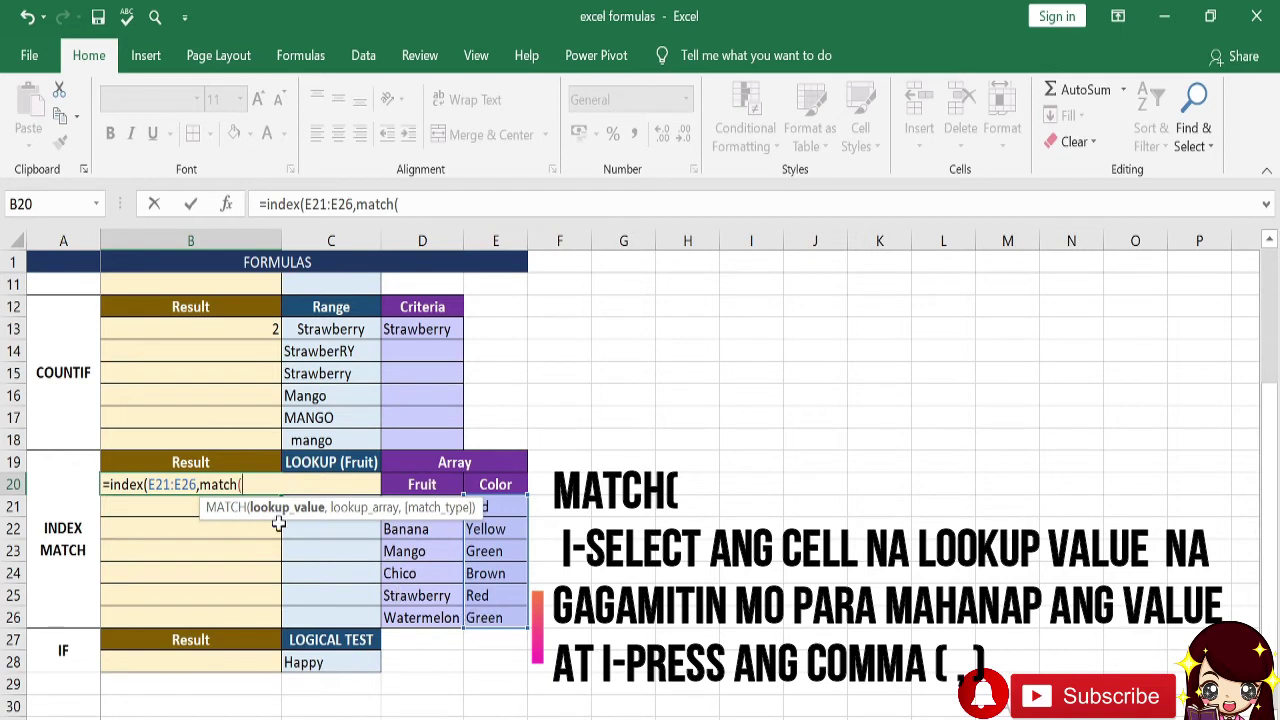
click(345, 458)
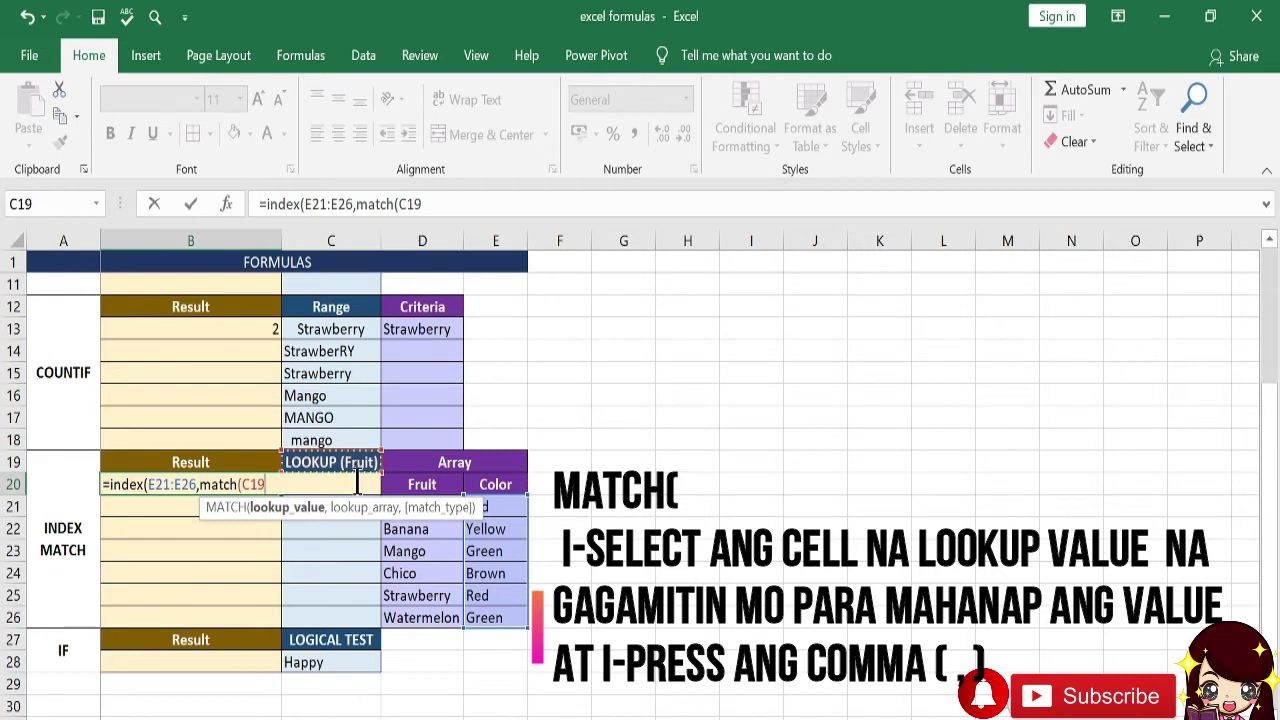
click(357, 482)
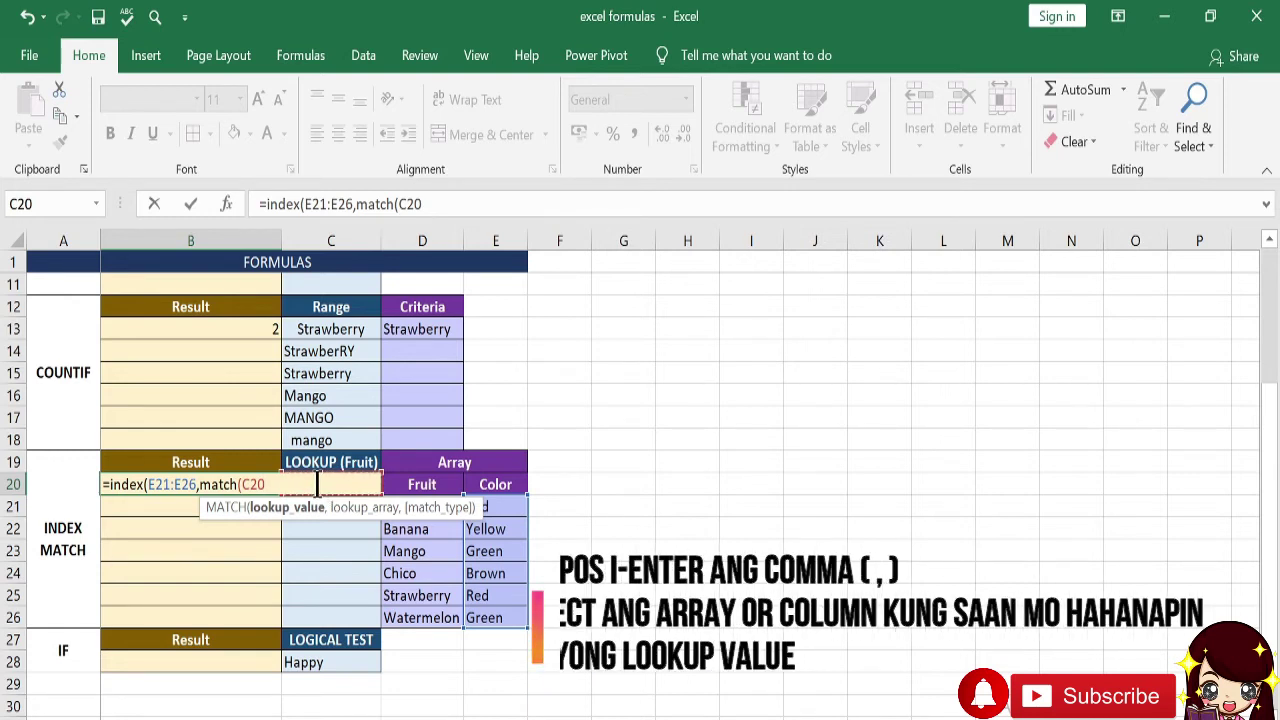
text(,)
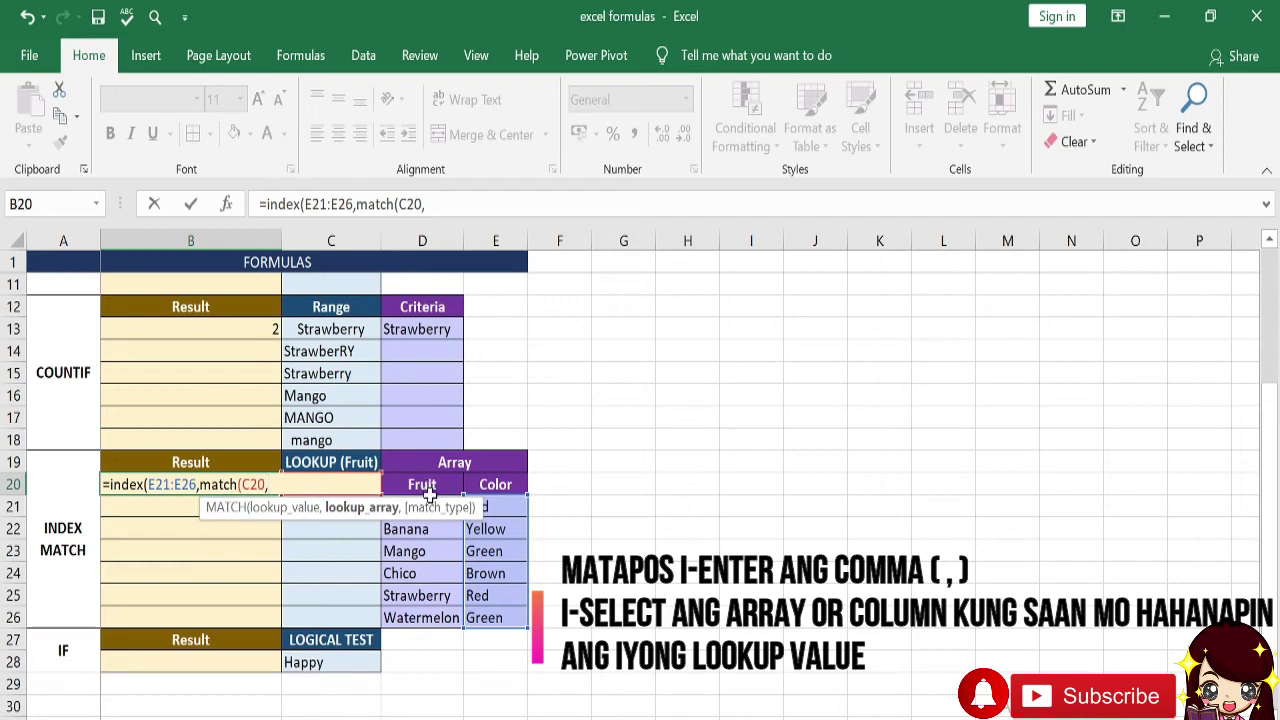
drag(432, 500, 441, 617)
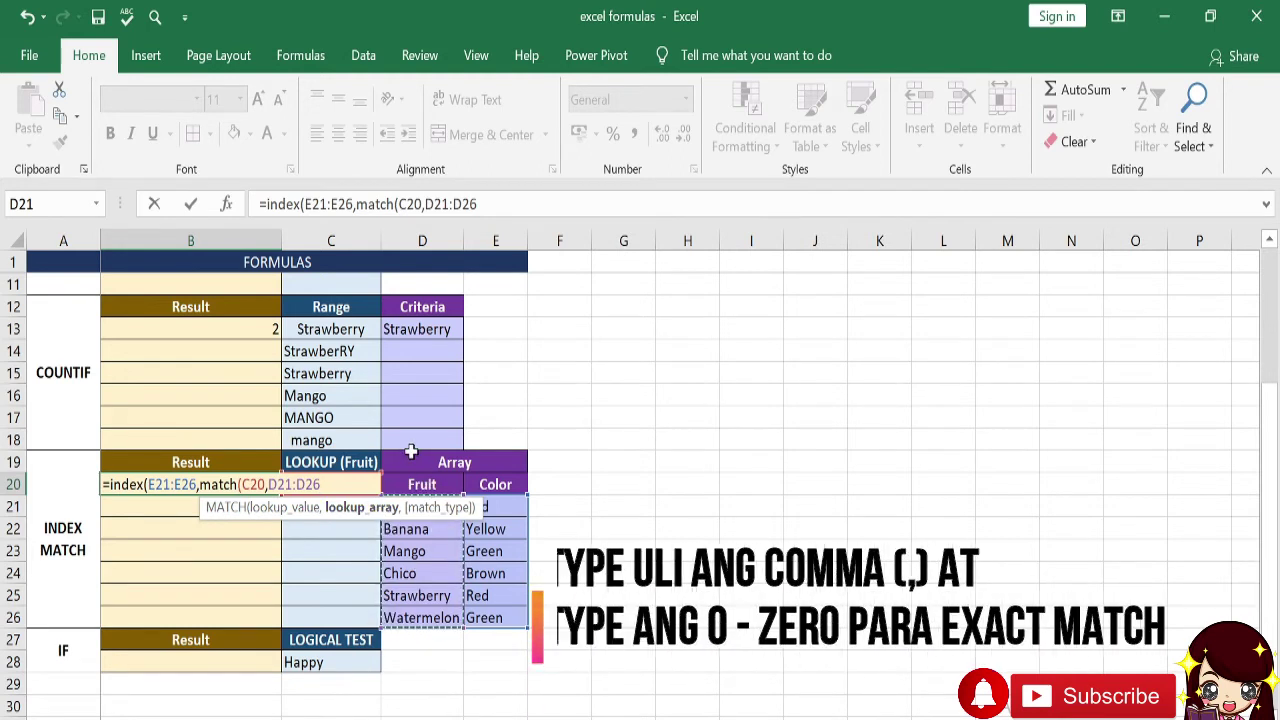
text(,f)
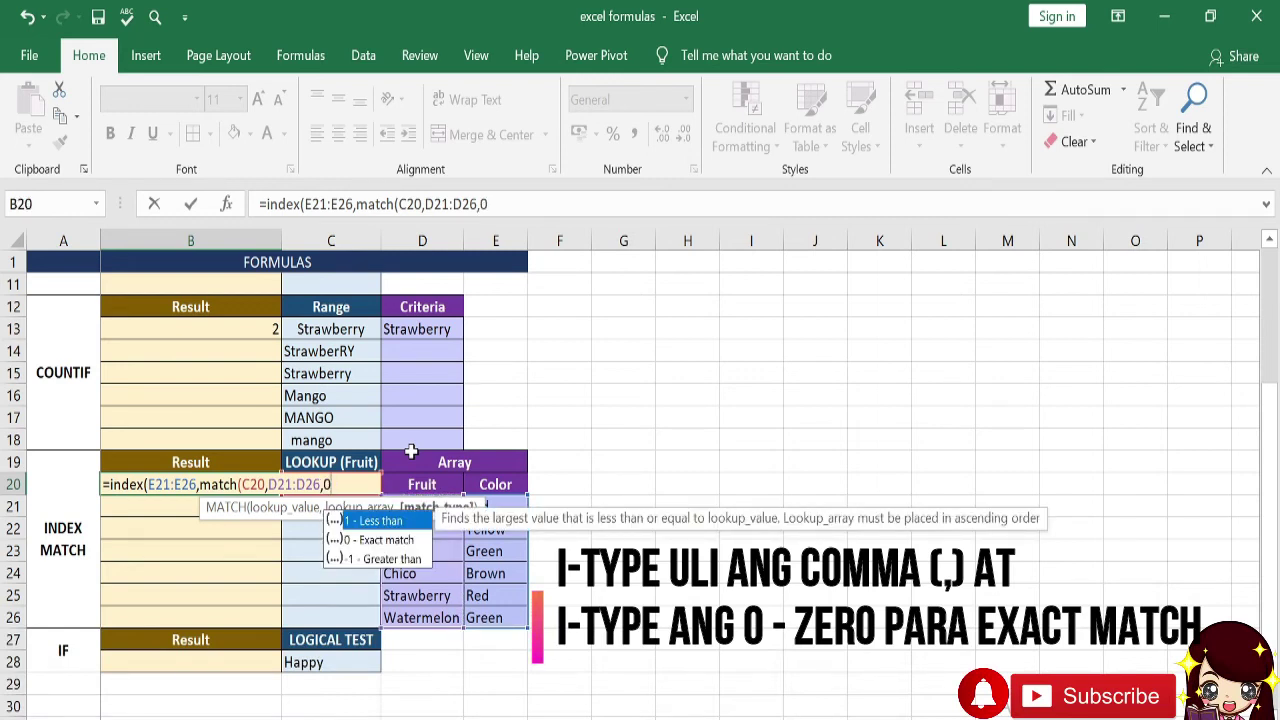
text())
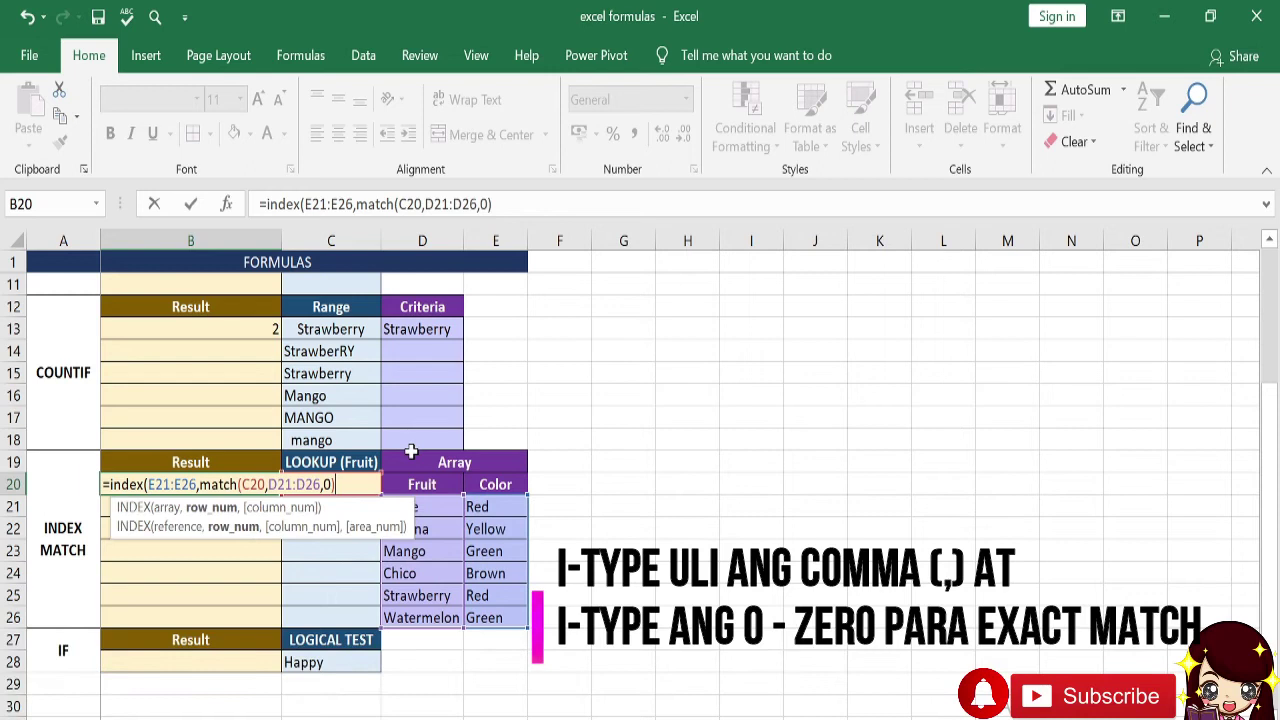
text())
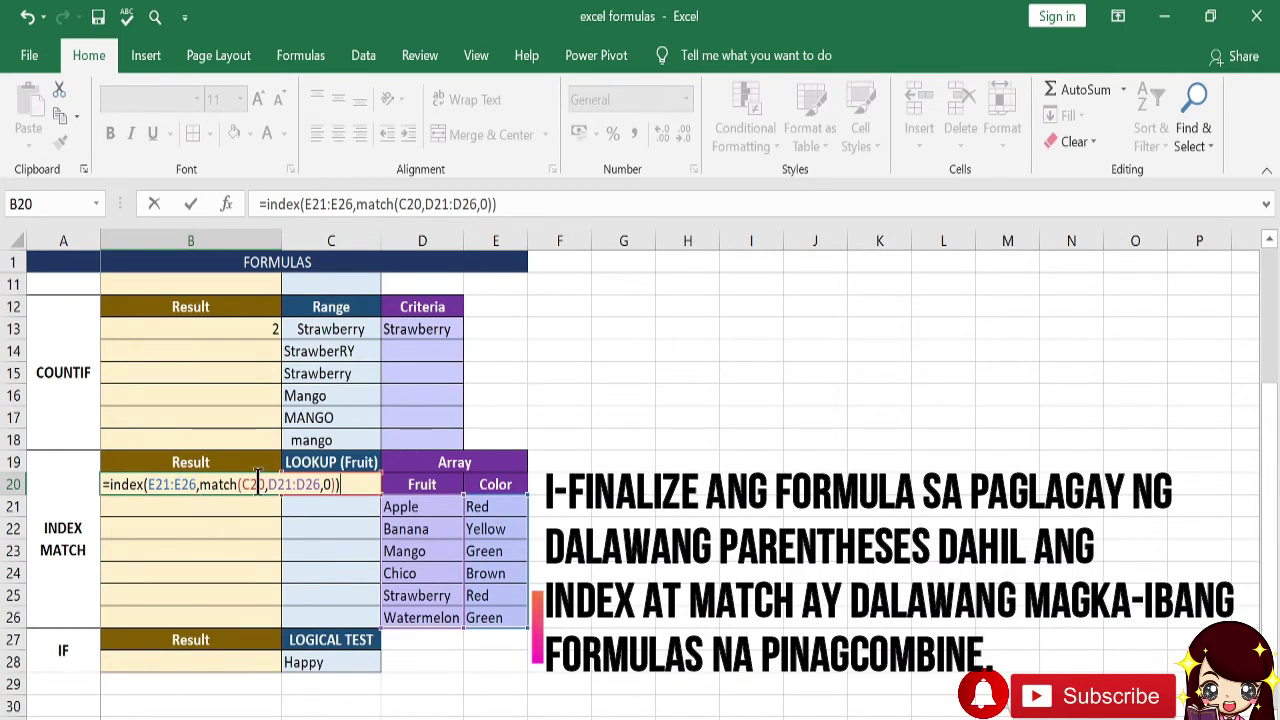
key(Return)
Copy the fruits Banana through Watermelon in D22:D26
key(Right)
key(Left)
key(Down)
key(Right)
key(Down)
key(Right)
key(Left)
key(Right)
key(shift+Down)
key(shift+Down)
key(shift+Down)
key(shift+Down)
key(ctrl+c)
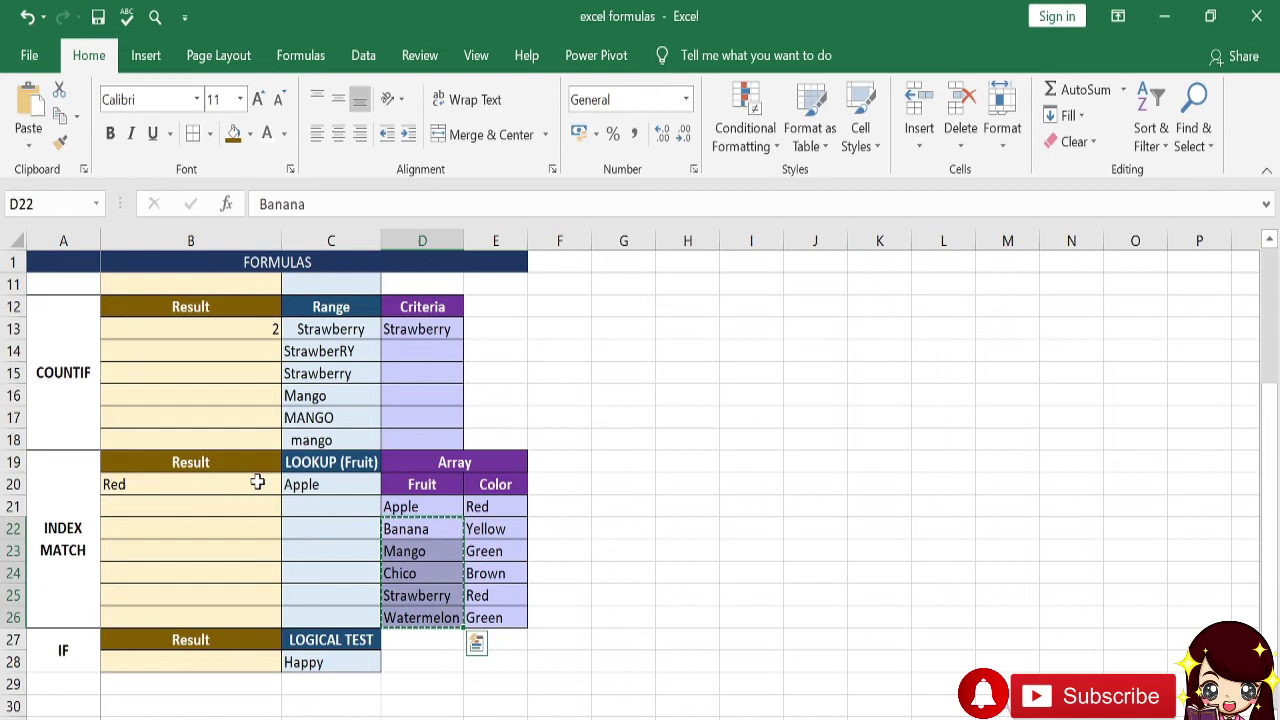
Paste the copied fruits as values into C21, then select C22:C25
key(Left)
key(Up)
key(ctrl+alt+v)
key(v)
key(Return)
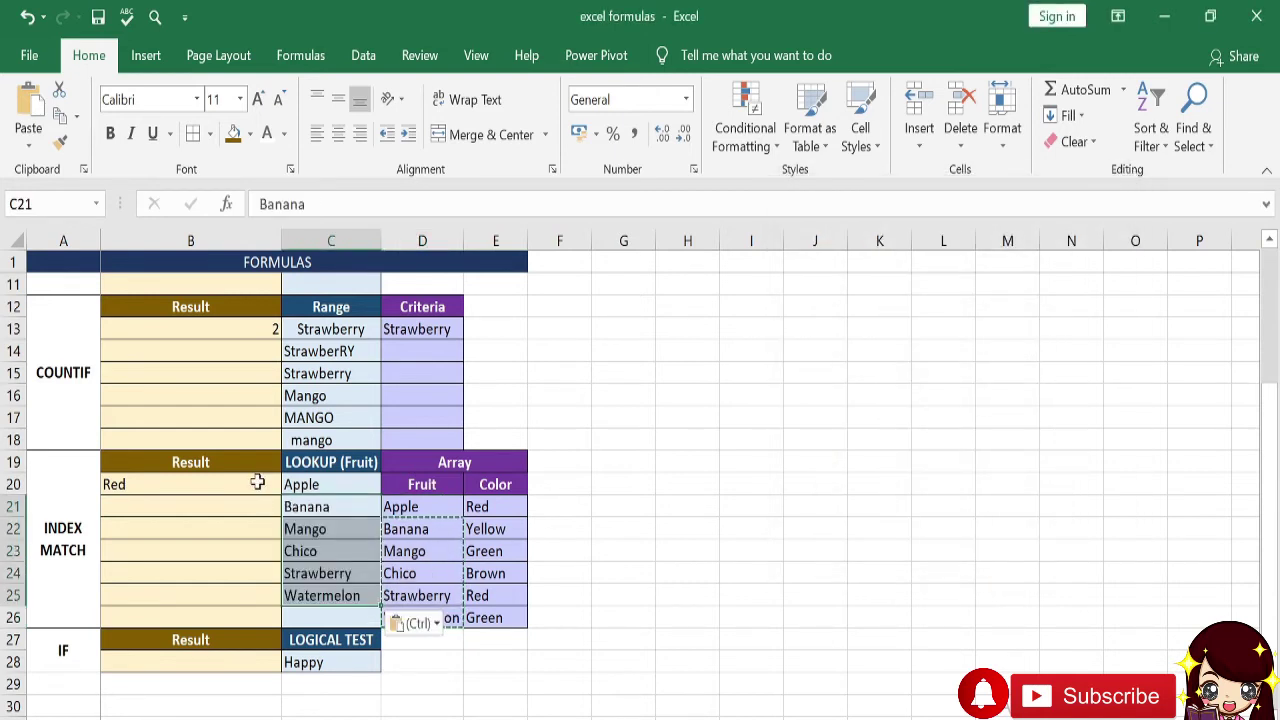
drag(314, 529, 337, 592)
key(ctrl+q)
click(288, 575)
Shift the fruits in C22:C25 down one row and fill Banana into C22
key(ctrl+c)
click(329, 548)
key(ctrl+v)
click(331, 531)
key(ctrl+d)
Fill B20's INDEX-MATCH formula down to B26, giving Red, Yellow, then #N/A
click(238, 508)
click(209, 484)
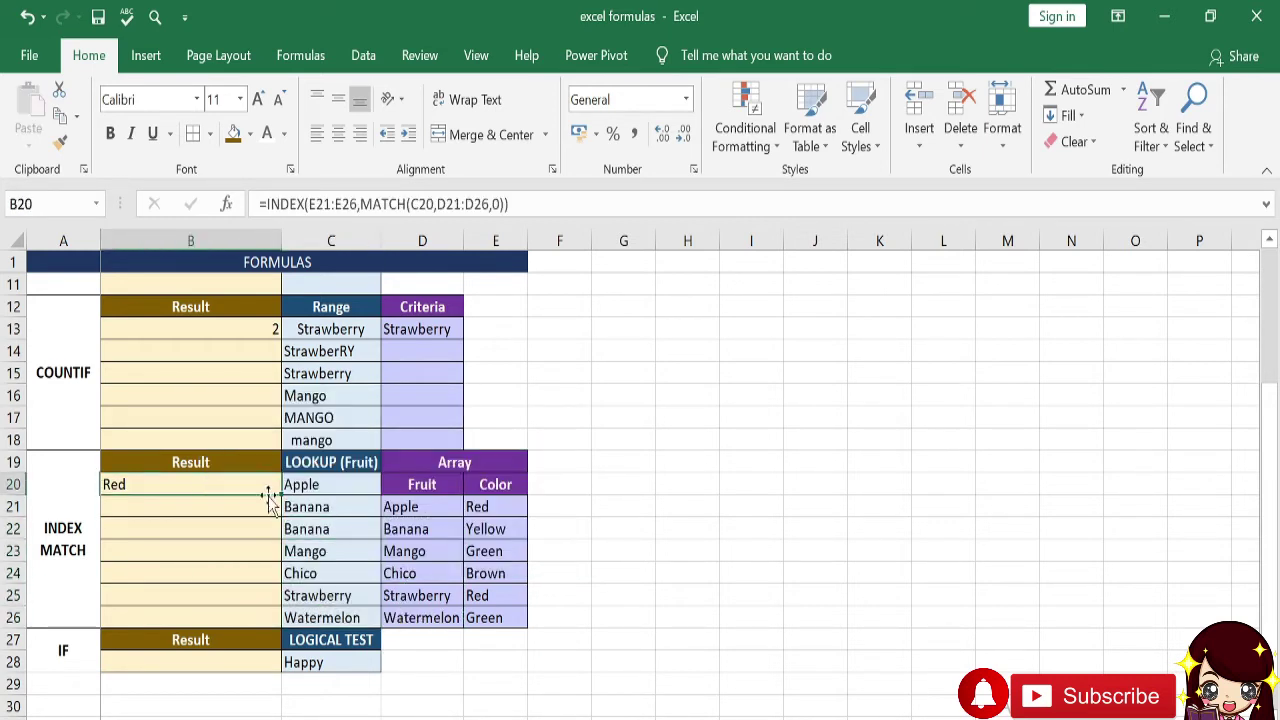
drag(279, 495, 287, 600)
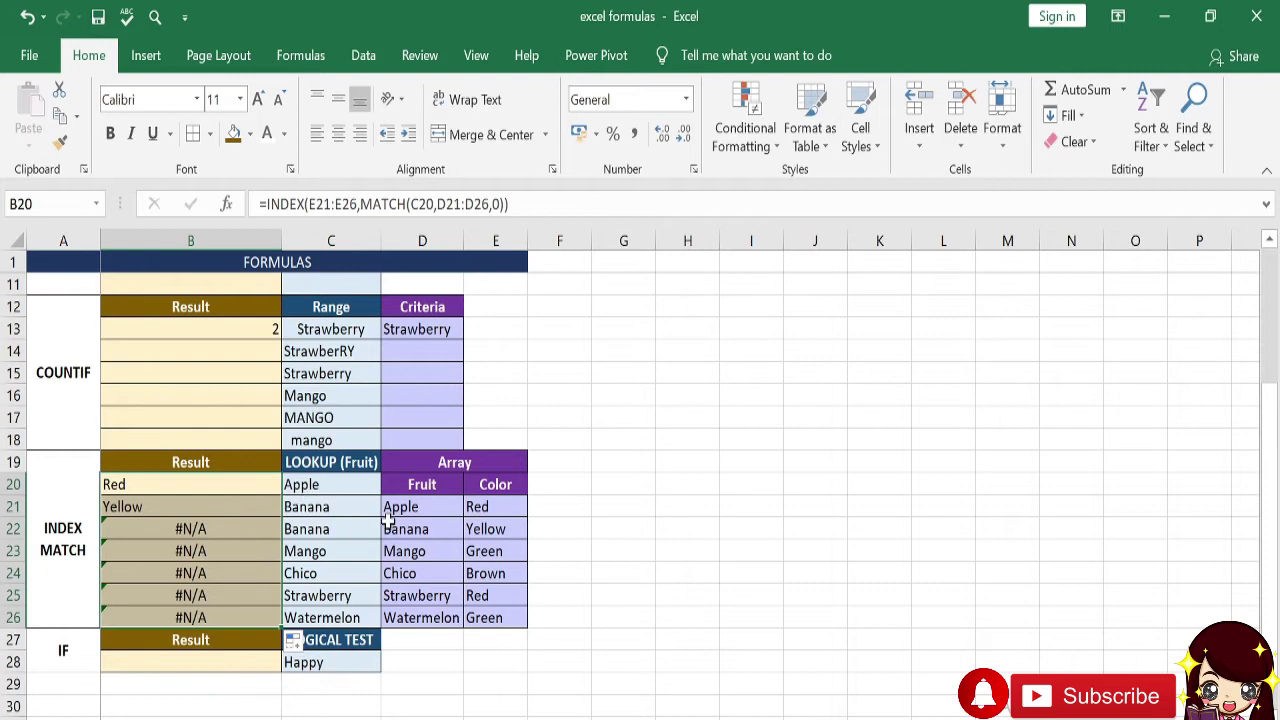
Inspect the B21 and B22 formulas to see their shifted lookup ranges
click(191, 506)
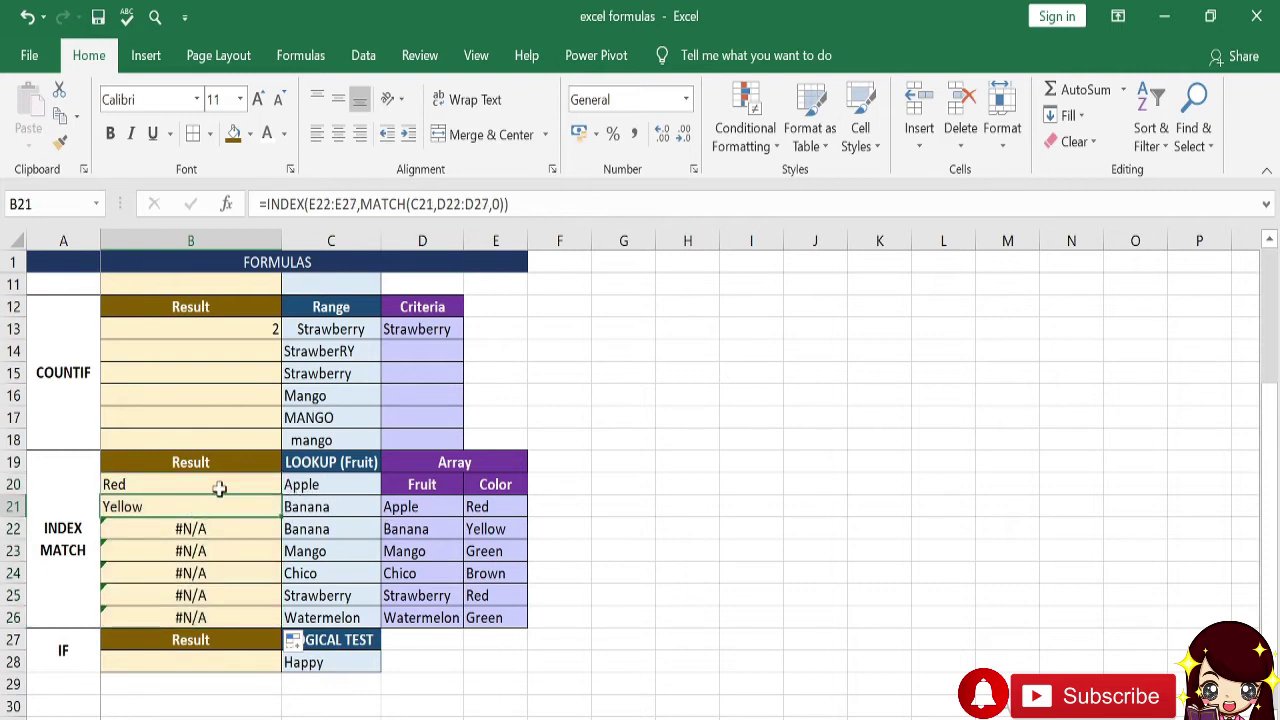
click(388, 204)
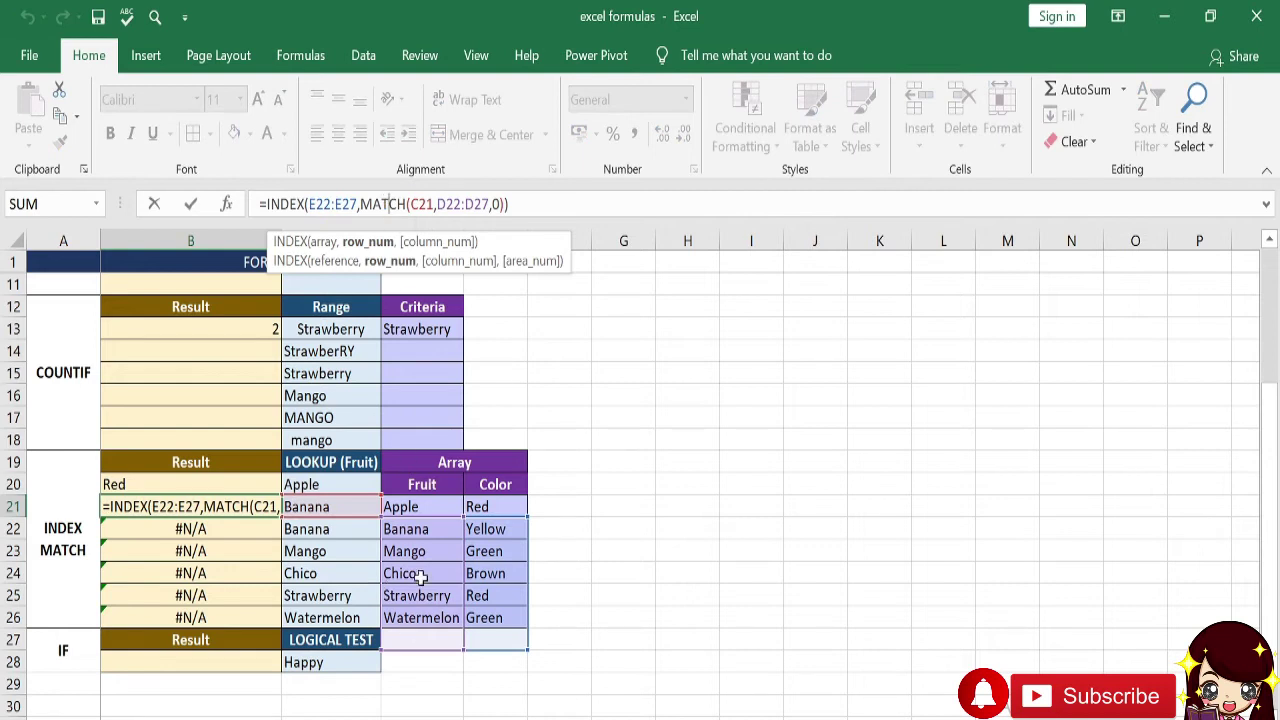
key(Return)
key(F2)
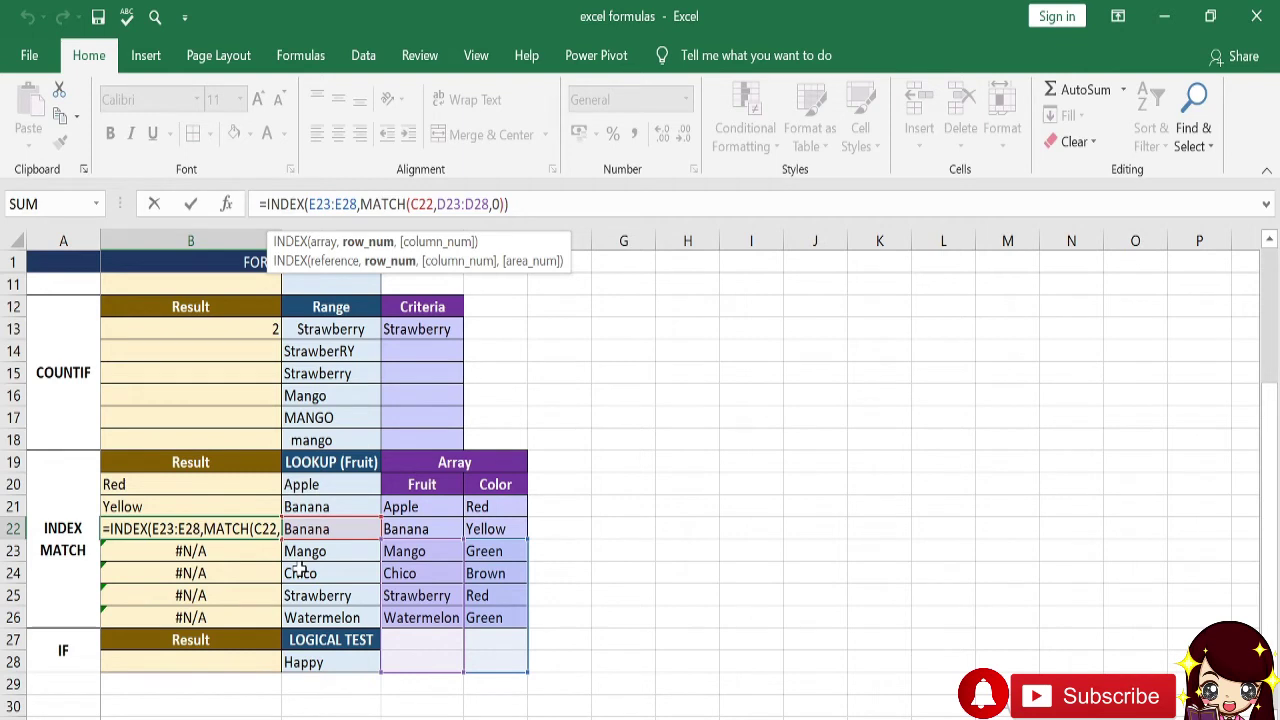
key(Escape)
key(Up)
key(Up)
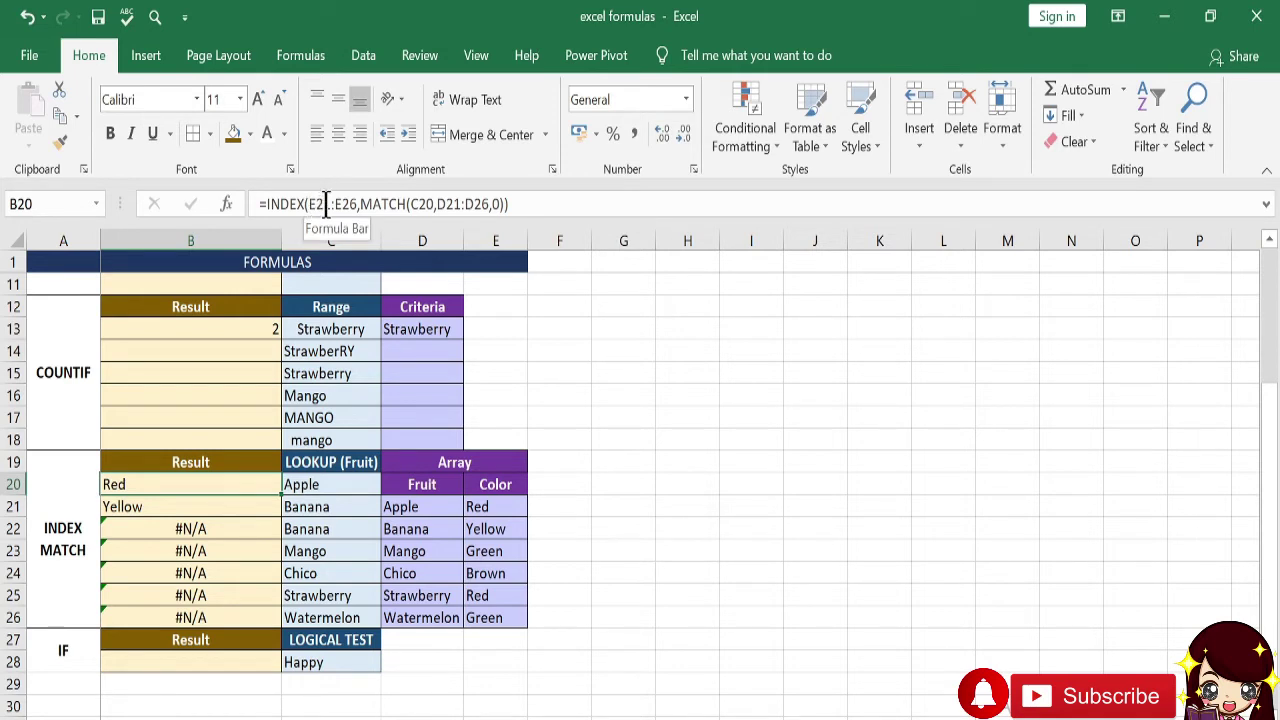
Make both B20 ranges absolute: $E$21:$E$26 and $D$21:$D$26
click(326, 204)
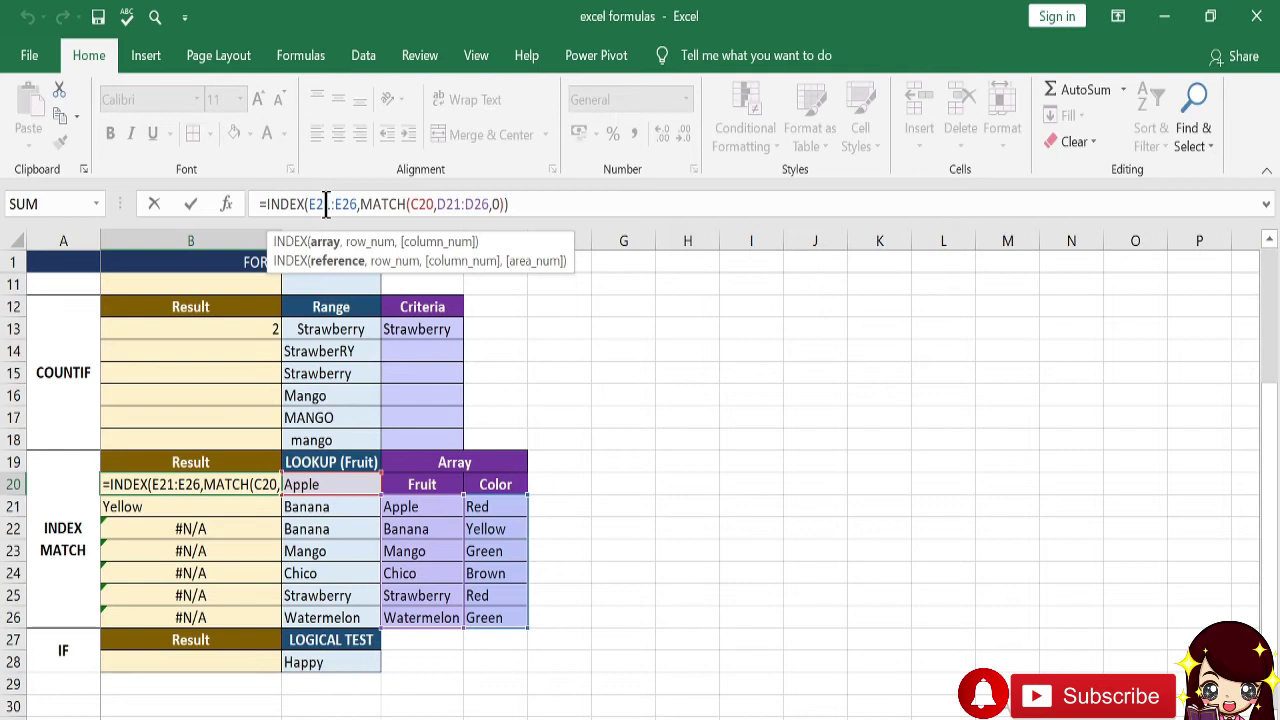
key(F4)
click(362, 204)
key(F4)
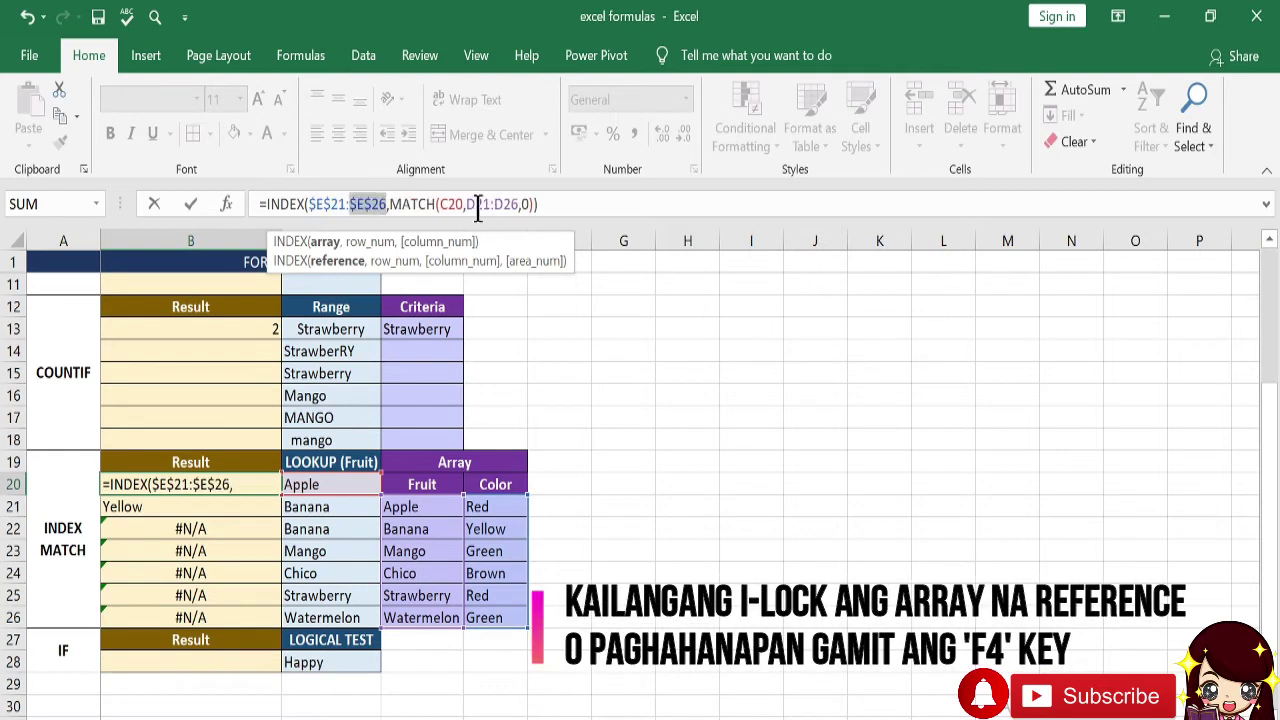
click(478, 204)
key(F4)
click(523, 204)
key(F4)
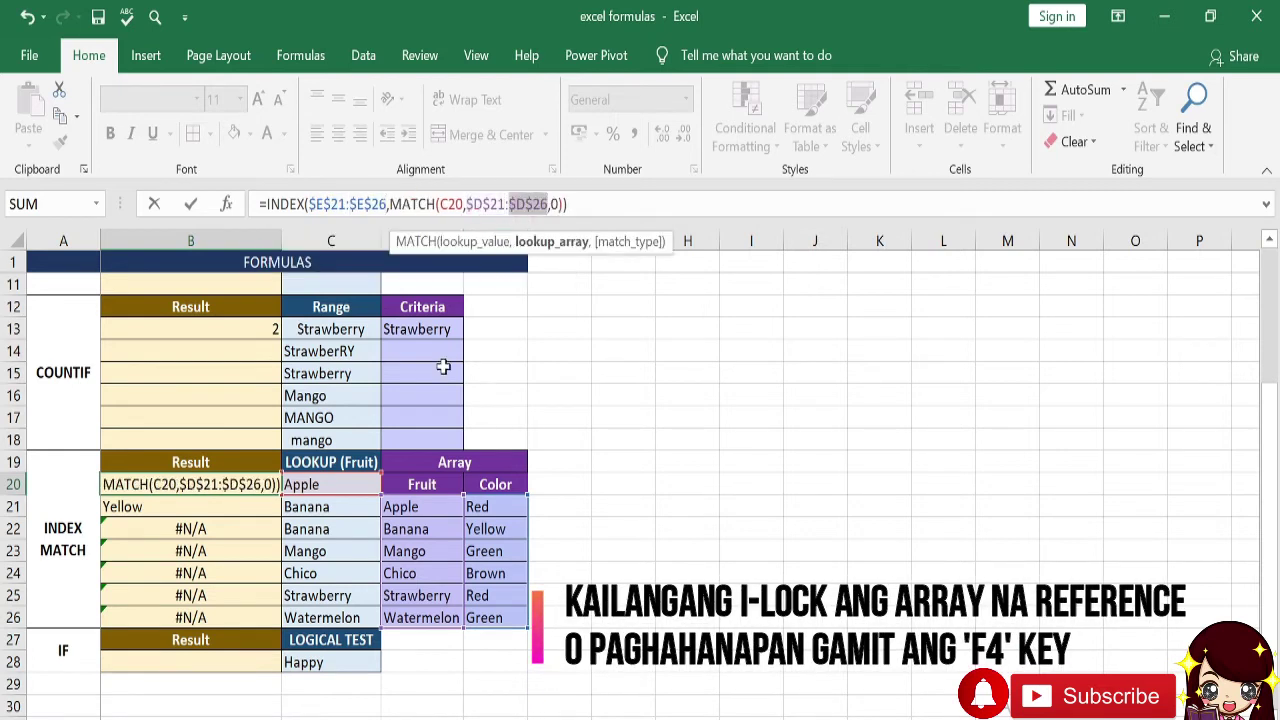
key(Return)
key(Up)
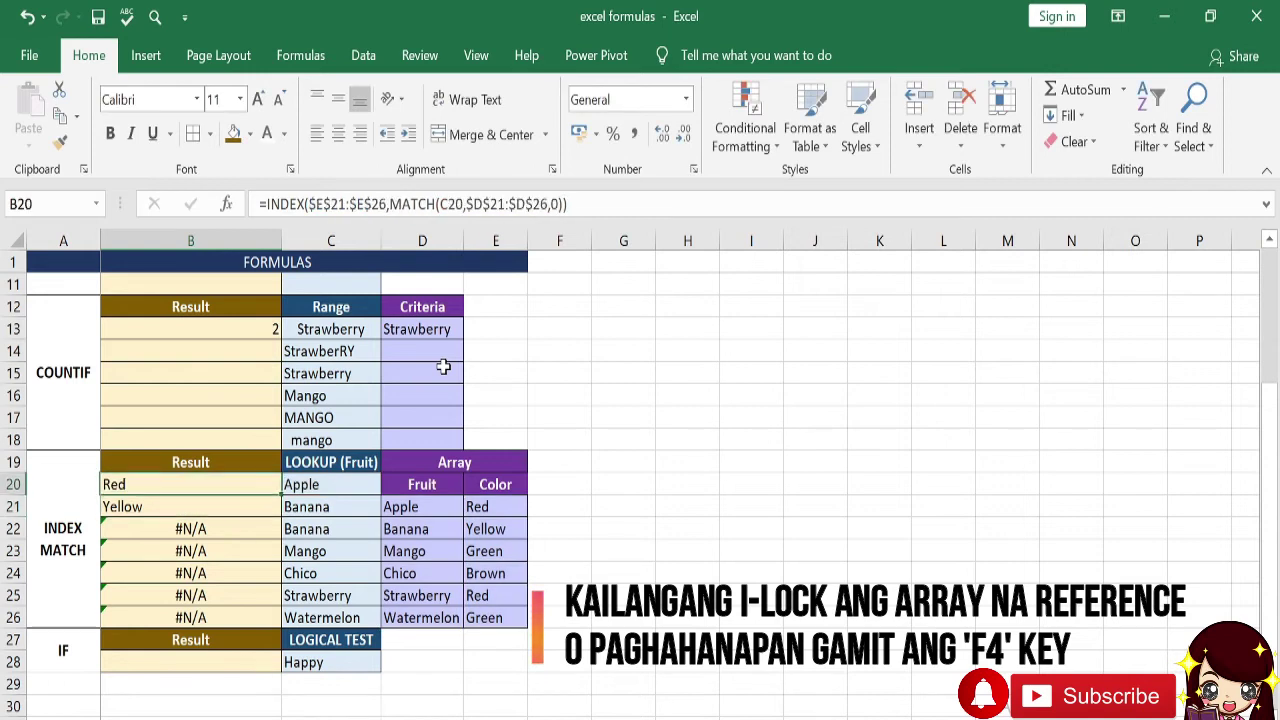
Copy B20 down to B26, giving Yellow, Yellow, Green, Brown, Red, Green
double_click(281, 495)
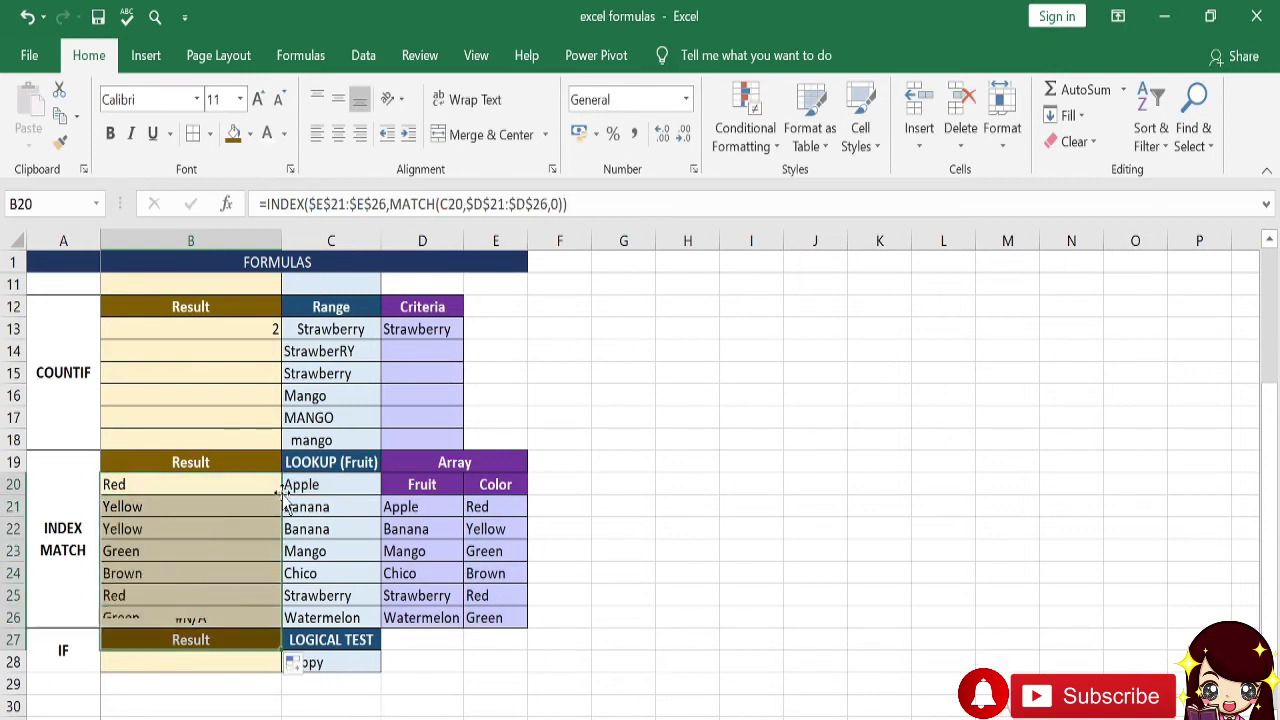
key(ctrl+z)
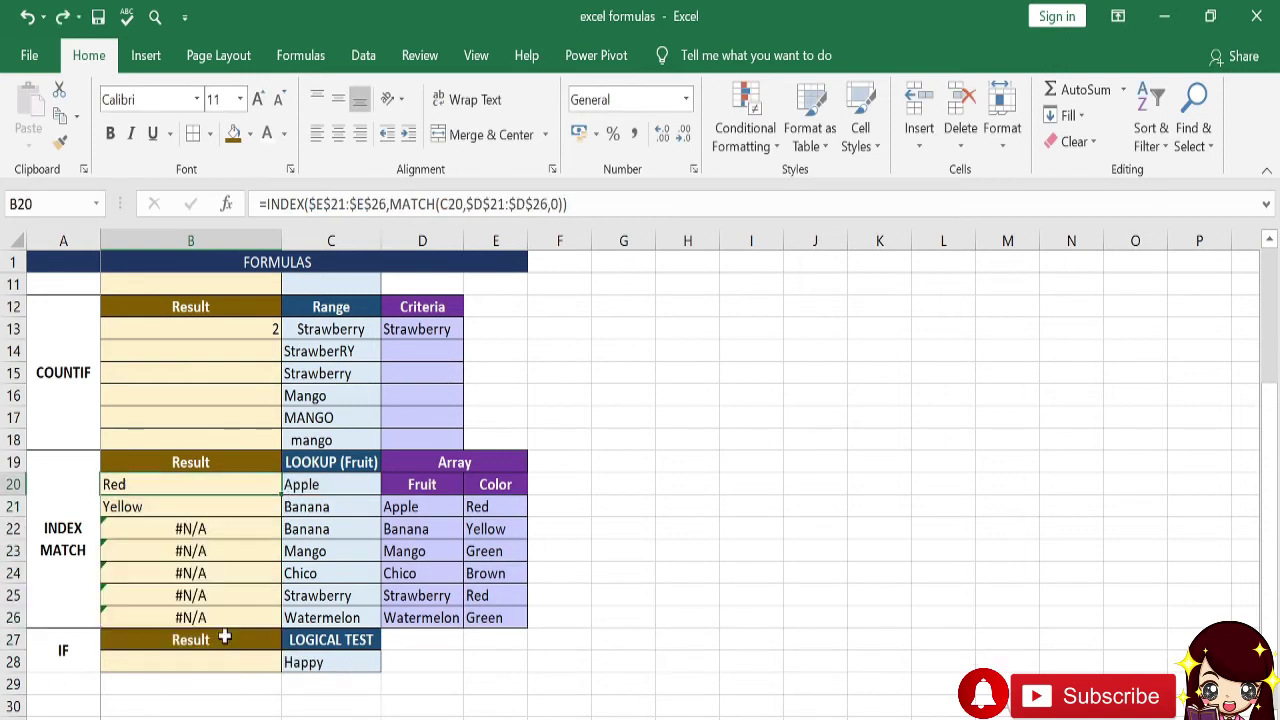
drag(281, 495, 278, 618)
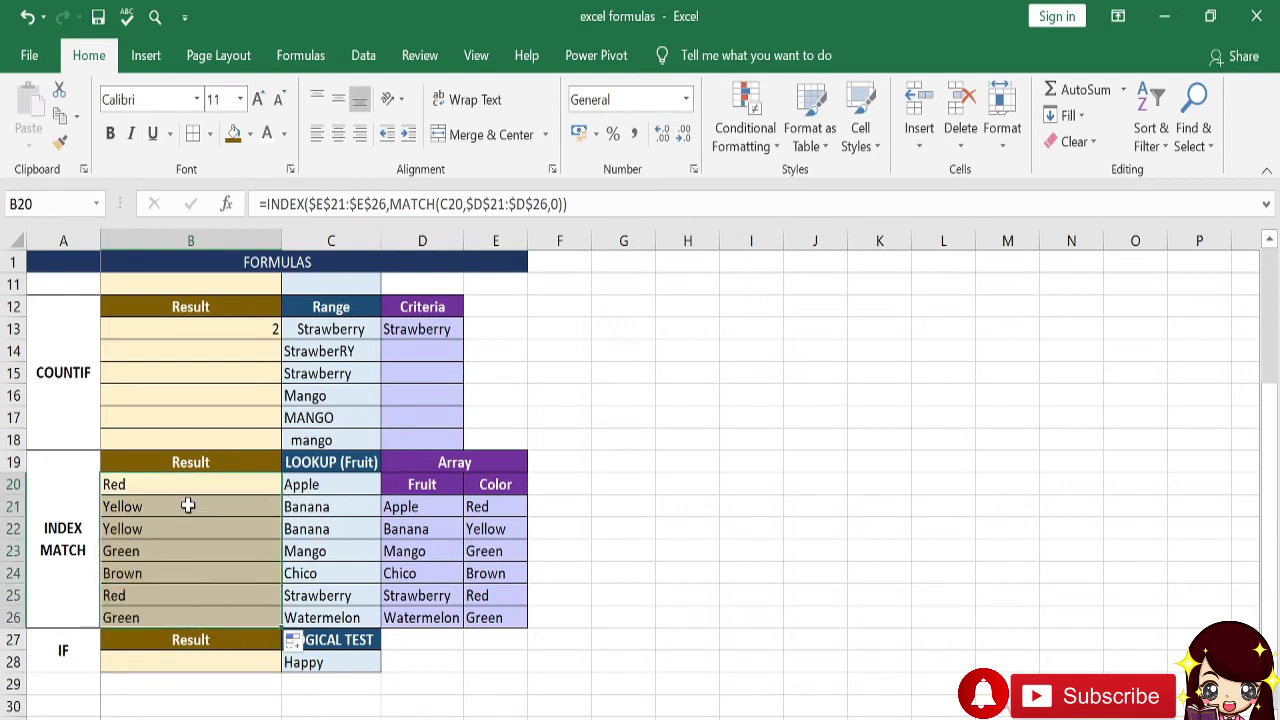
click(292, 494)
click(222, 510)
click(292, 512)
click(232, 534)
click(232, 554)
click(292, 551)
click(245, 573)
click(298, 574)
click(223, 597)
click(292, 596)
click(222, 615)
click(300, 617)
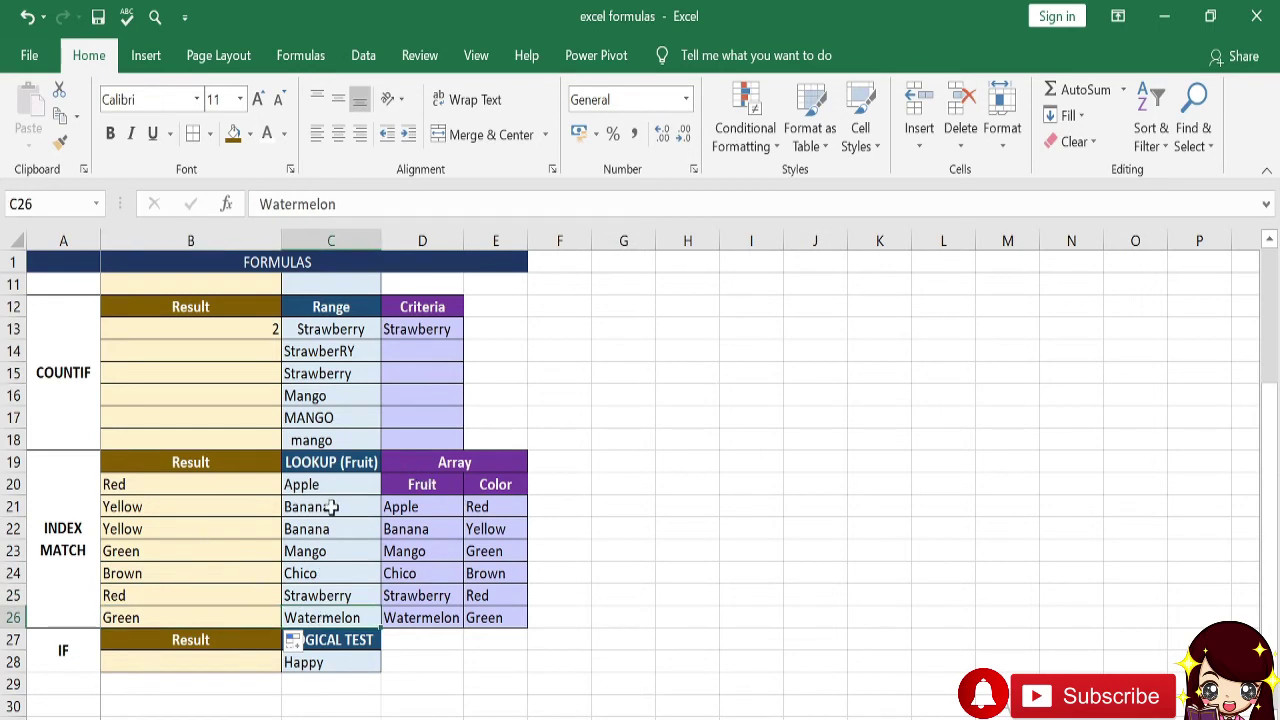
click(195, 504)
click(188, 488)
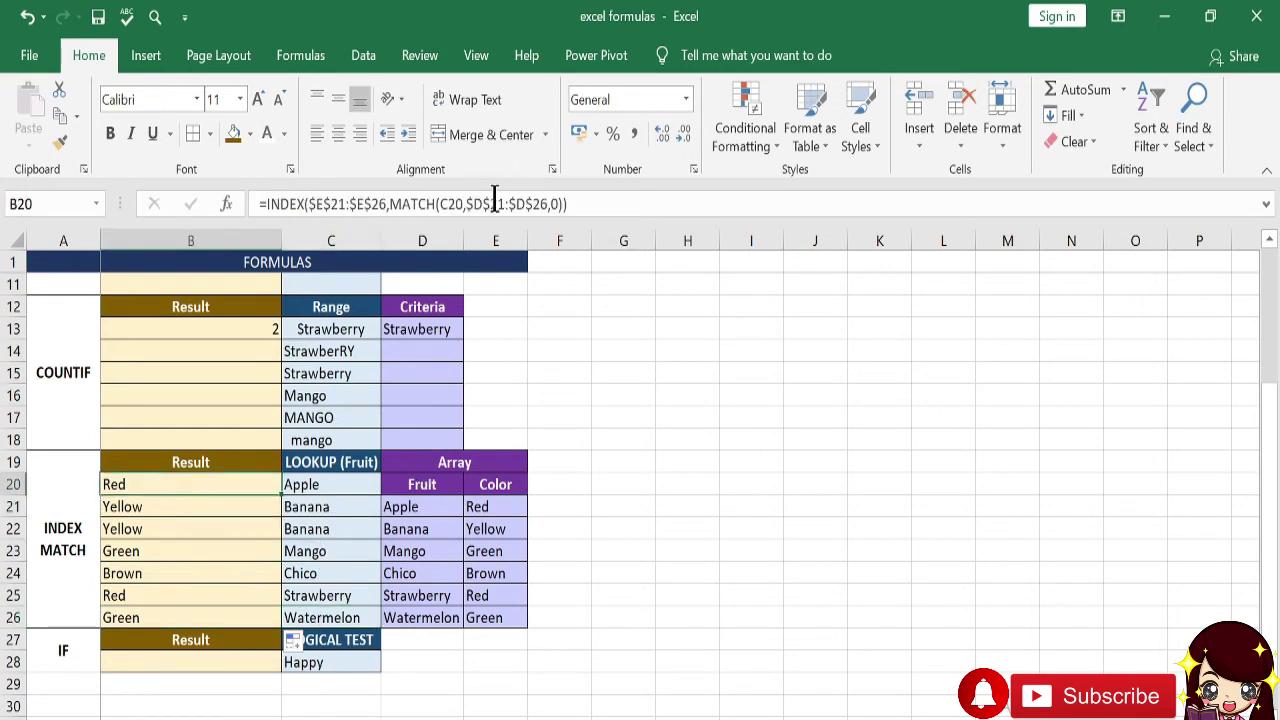
click(494, 196)
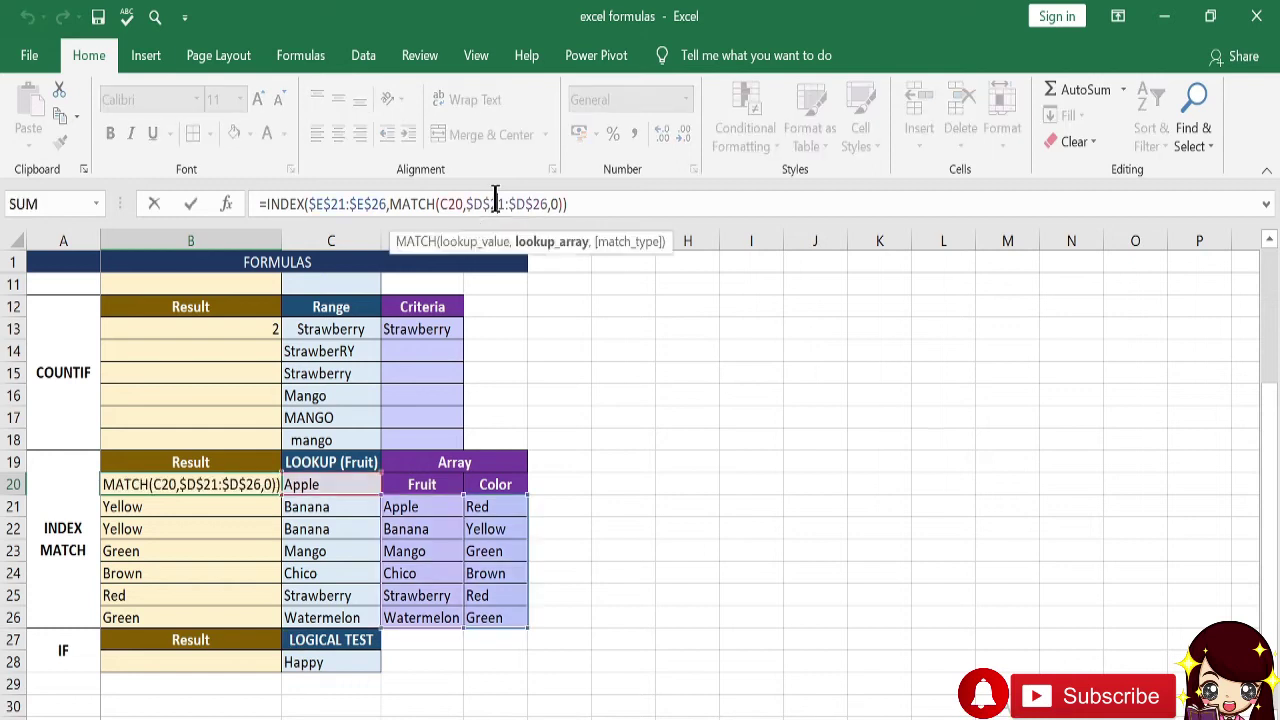
click(428, 503)
click(180, 484)
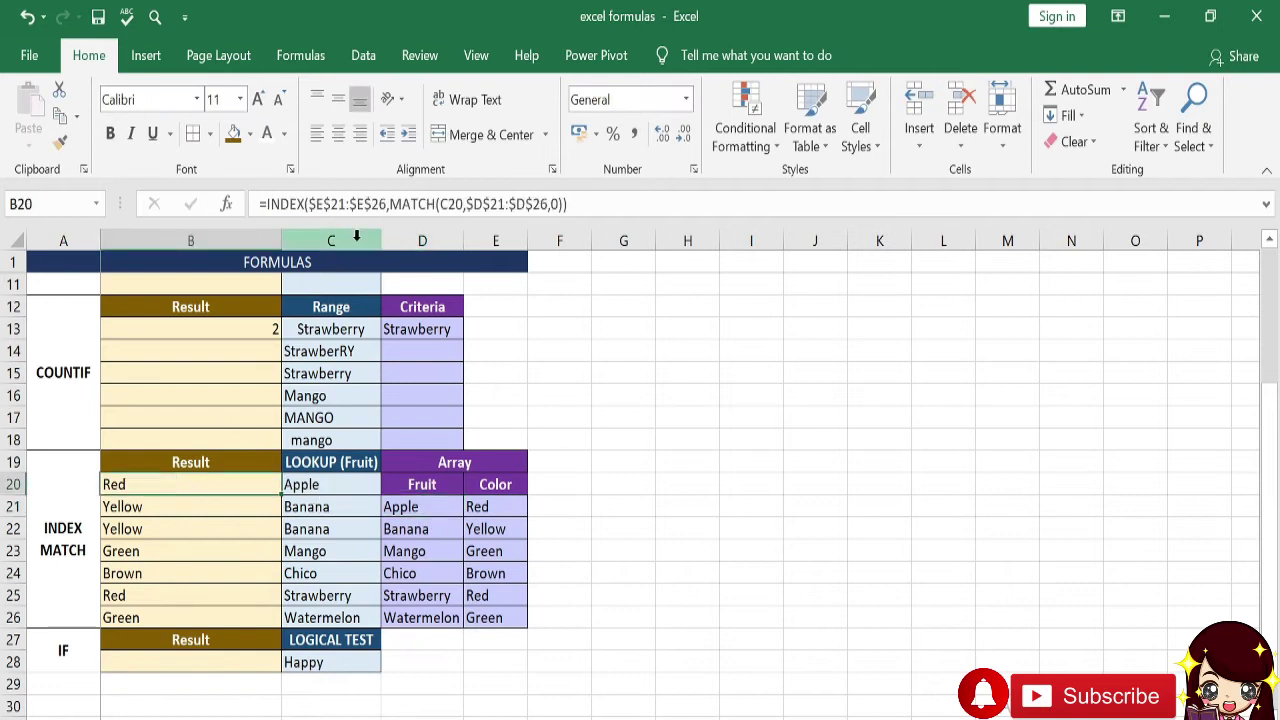
click(485, 203)
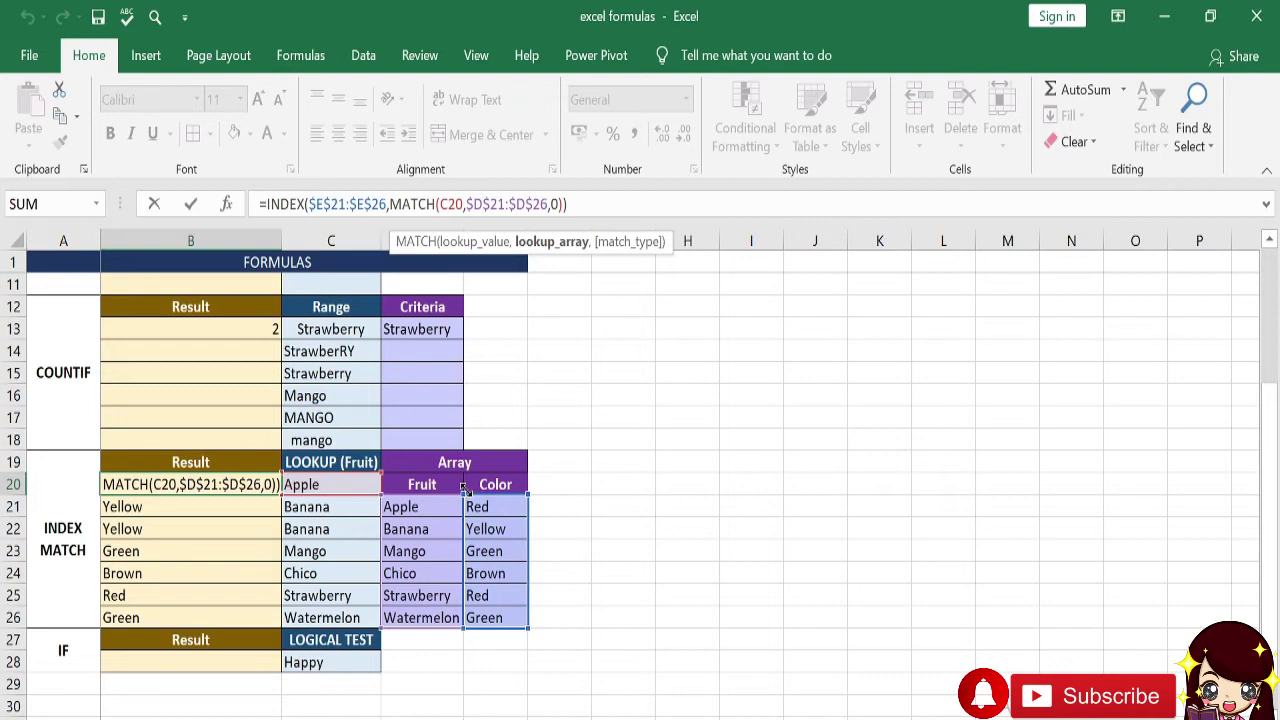
Extend both B20 ranges up to row 20: $E$20:$E$26 and $D$20:$D$26
drag(464, 488, 467, 470)
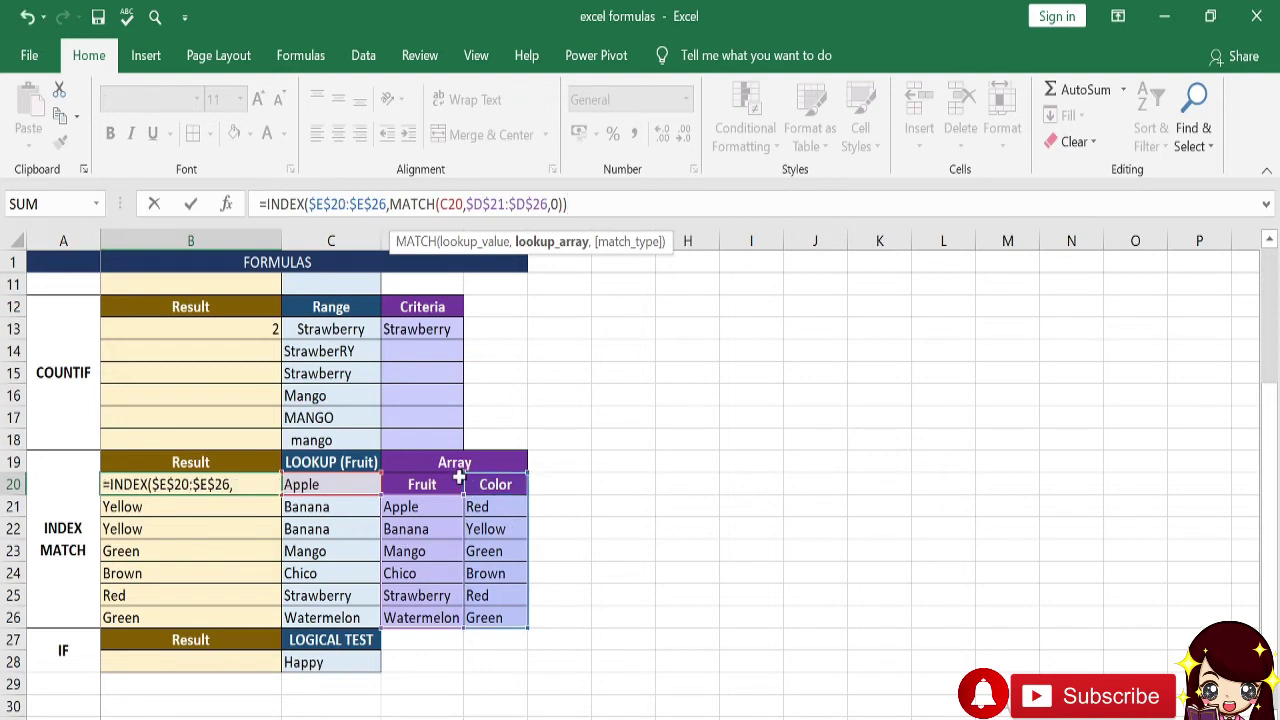
key(Return)
key(Up)
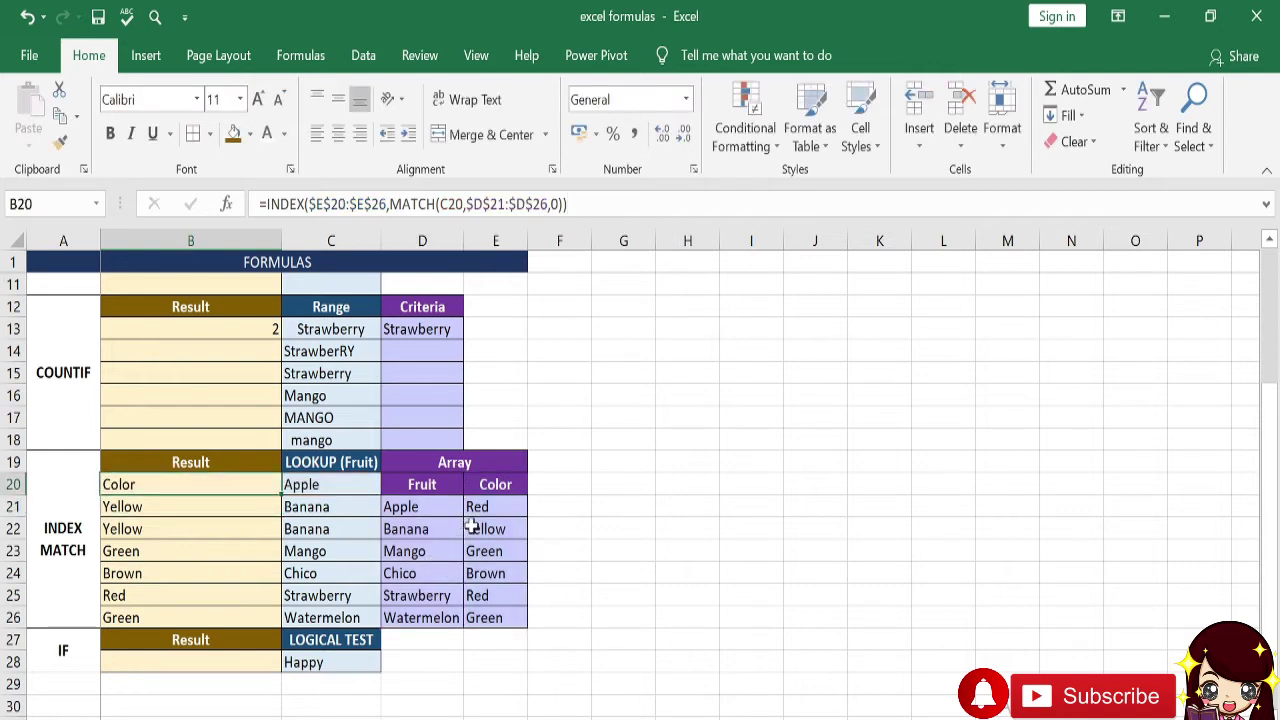
click(502, 486)
click(178, 484)
click(488, 204)
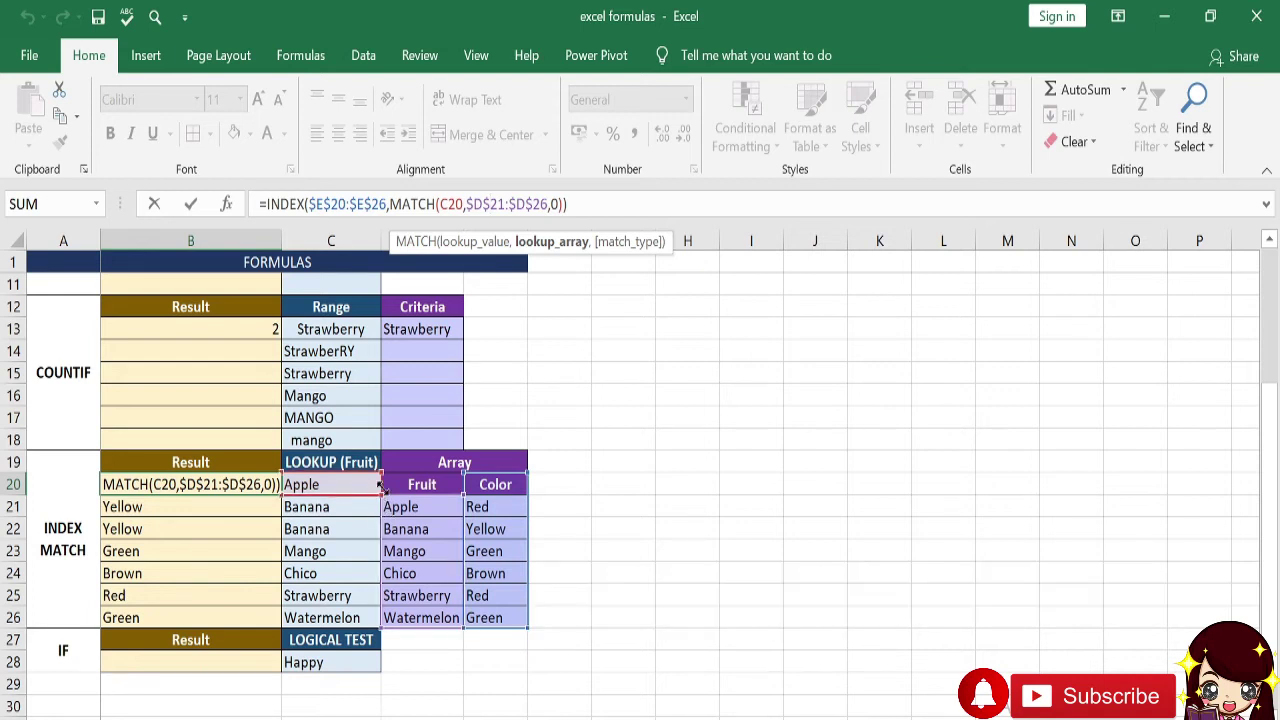
drag(463, 496, 454, 480)
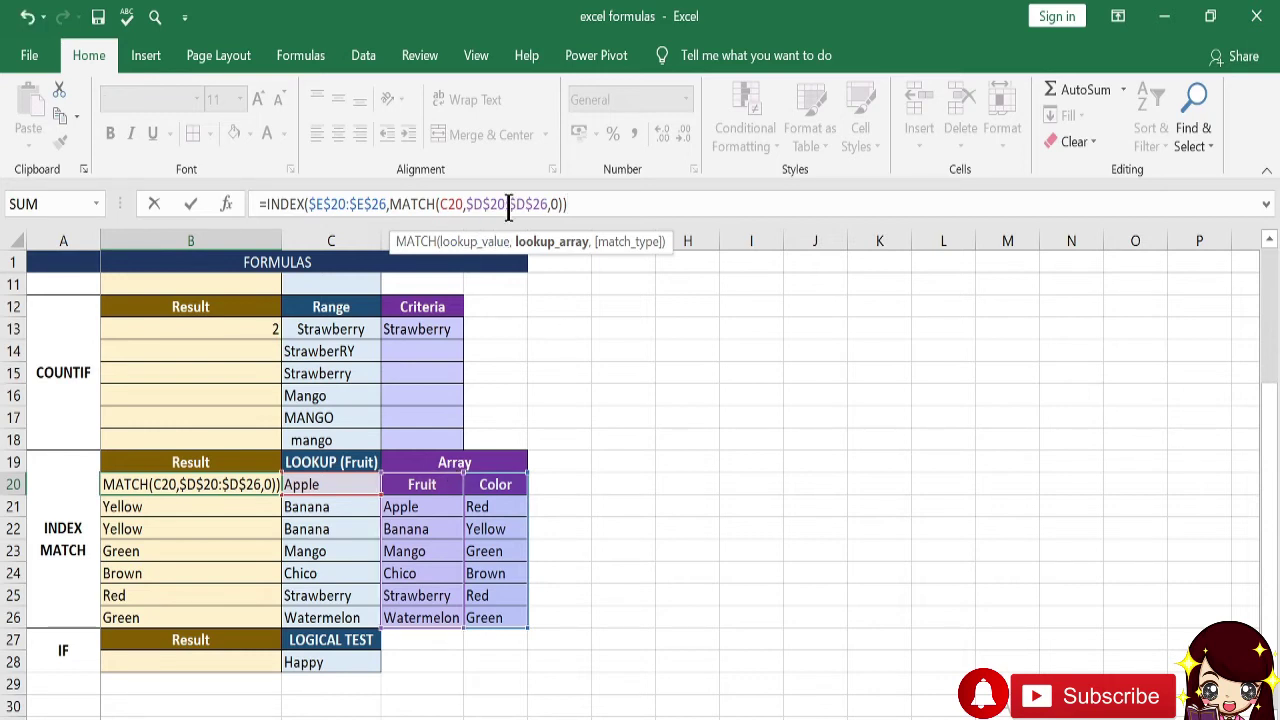
key(Return)
key(Up)
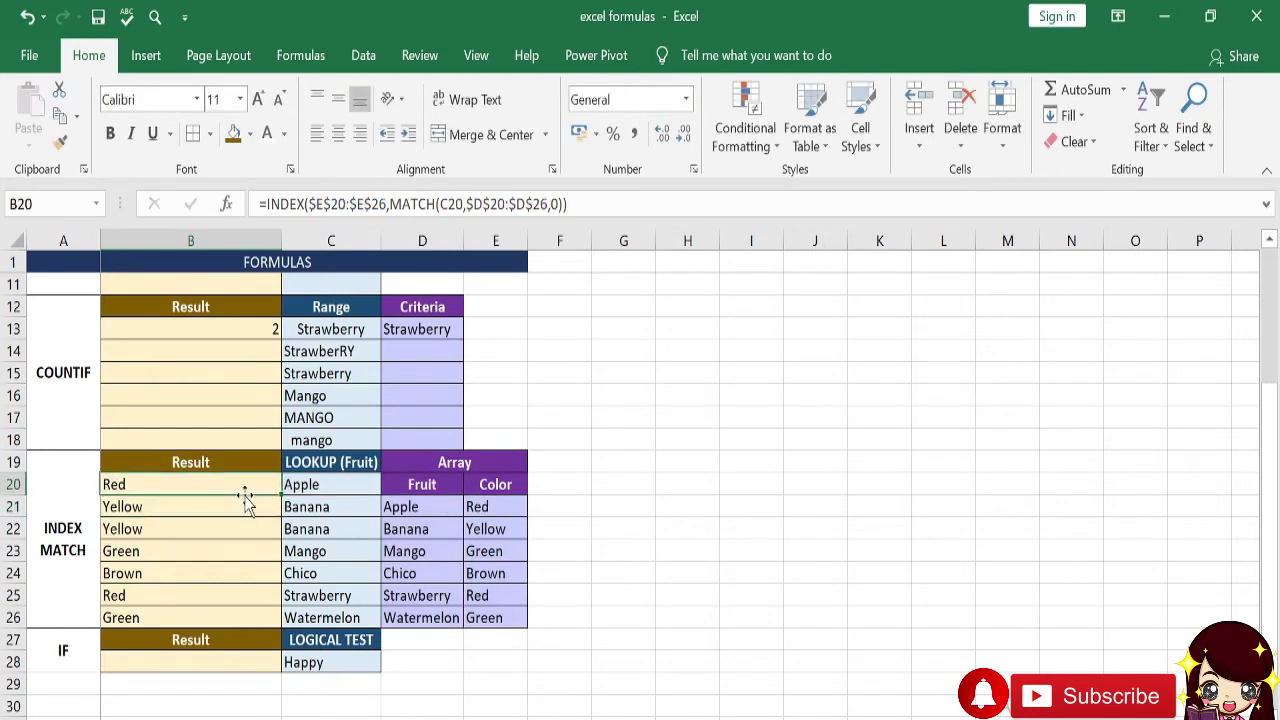
Swap the Fruit and Color ranges in B20's INDEX-MATCH formula to reverse the lookup
key(ctrl+c)
key(Down)
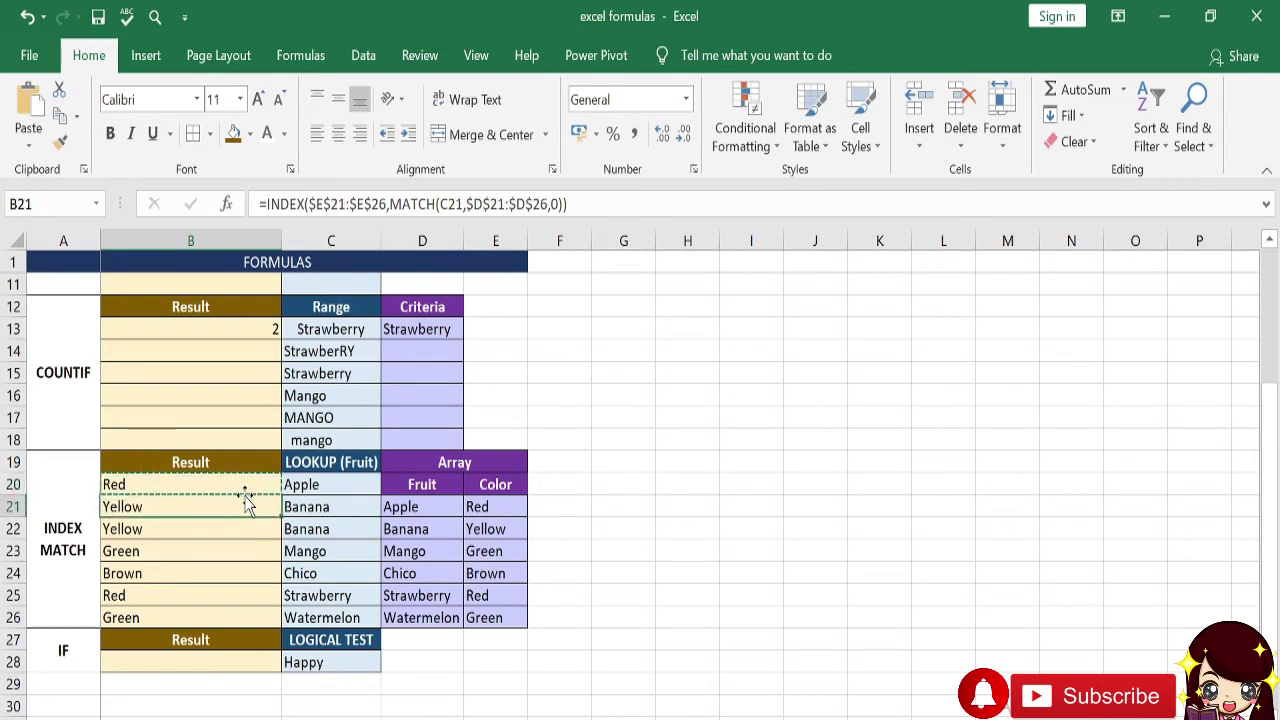
drag(423, 486, 480, 620)
drag(449, 486, 465, 617)
double_click(209, 484)
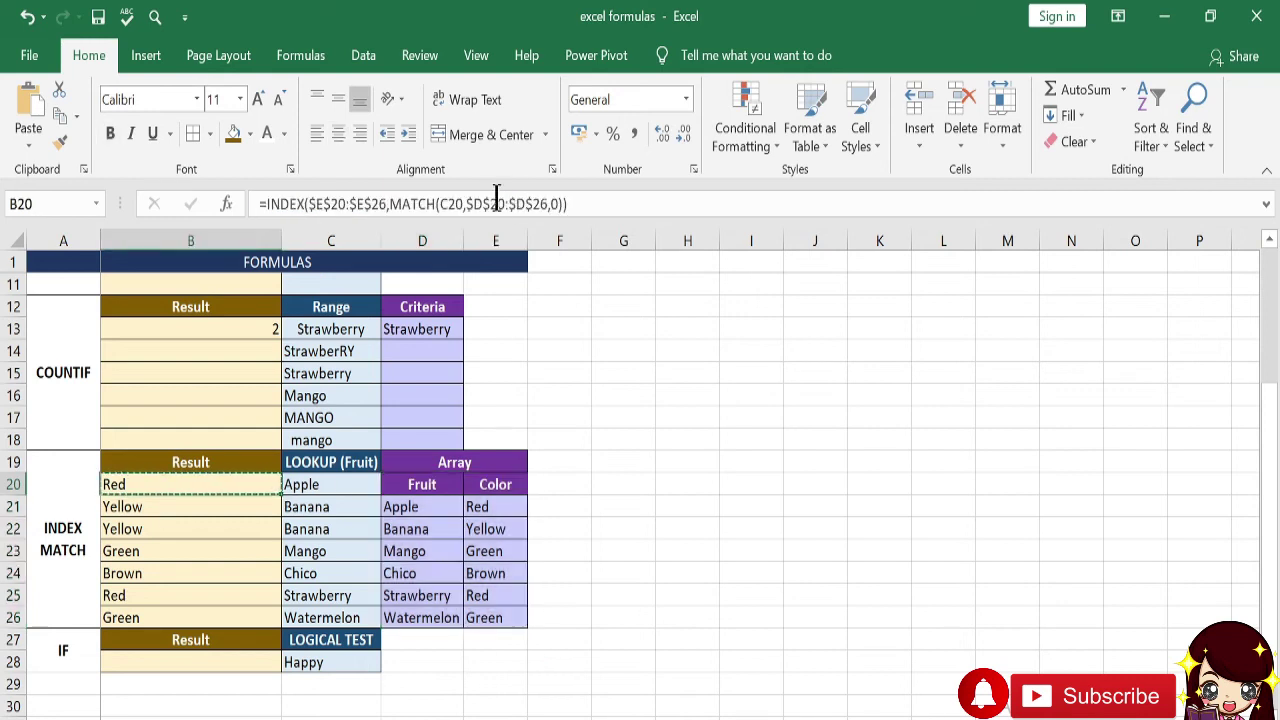
double_click(489, 203)
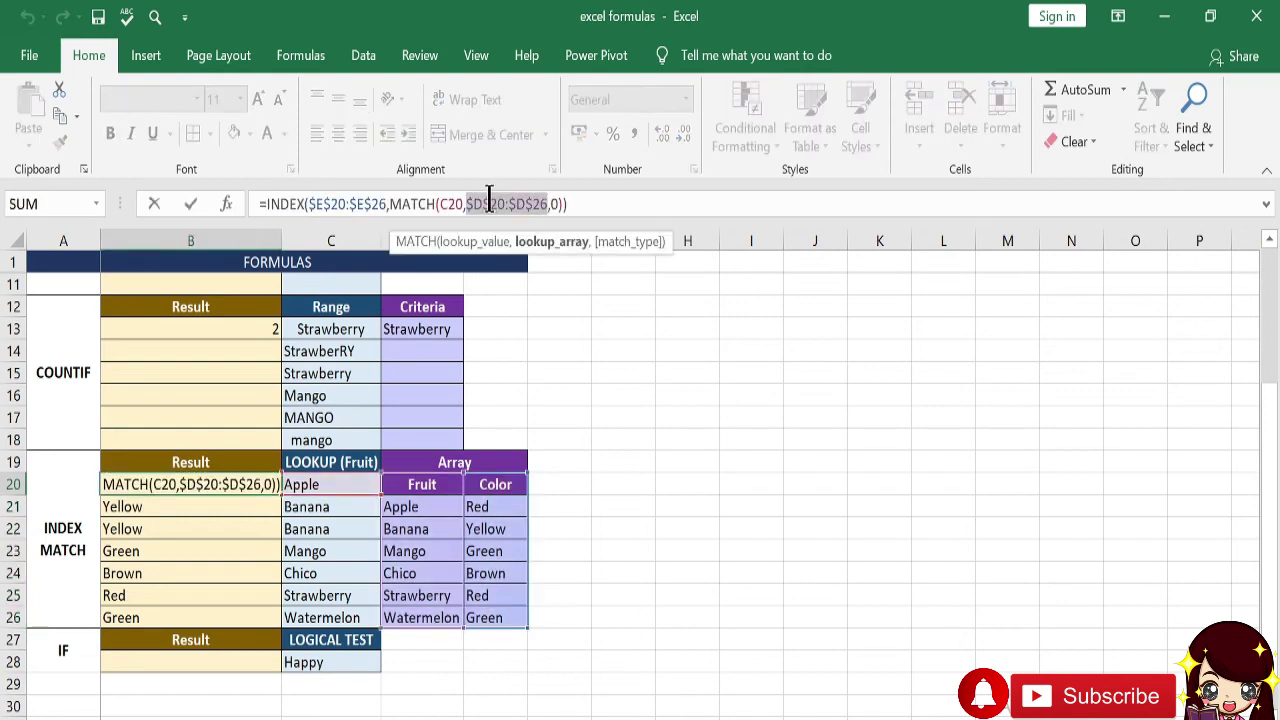
double_click(357, 200)
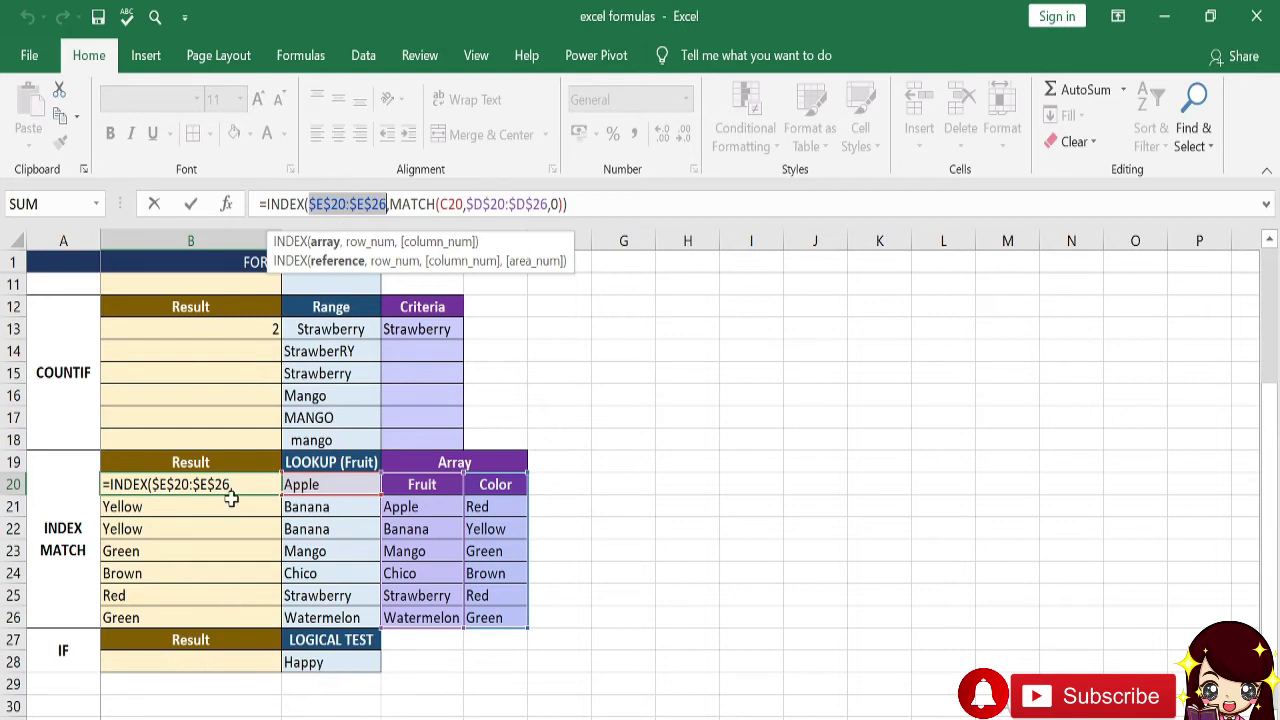
key(ctrl+Return)
Copy the reversed formula into B21:B26 and check each result against its lookup value
key(ctrl+c)
key(Down)
key(shift+Down)
key(shift+Down)
key(shift+Down)
key(shift+Down)
key(shift+Down)
key(ctrl+v)
key(Up)
key(Right)
key(Down)
key(Down)
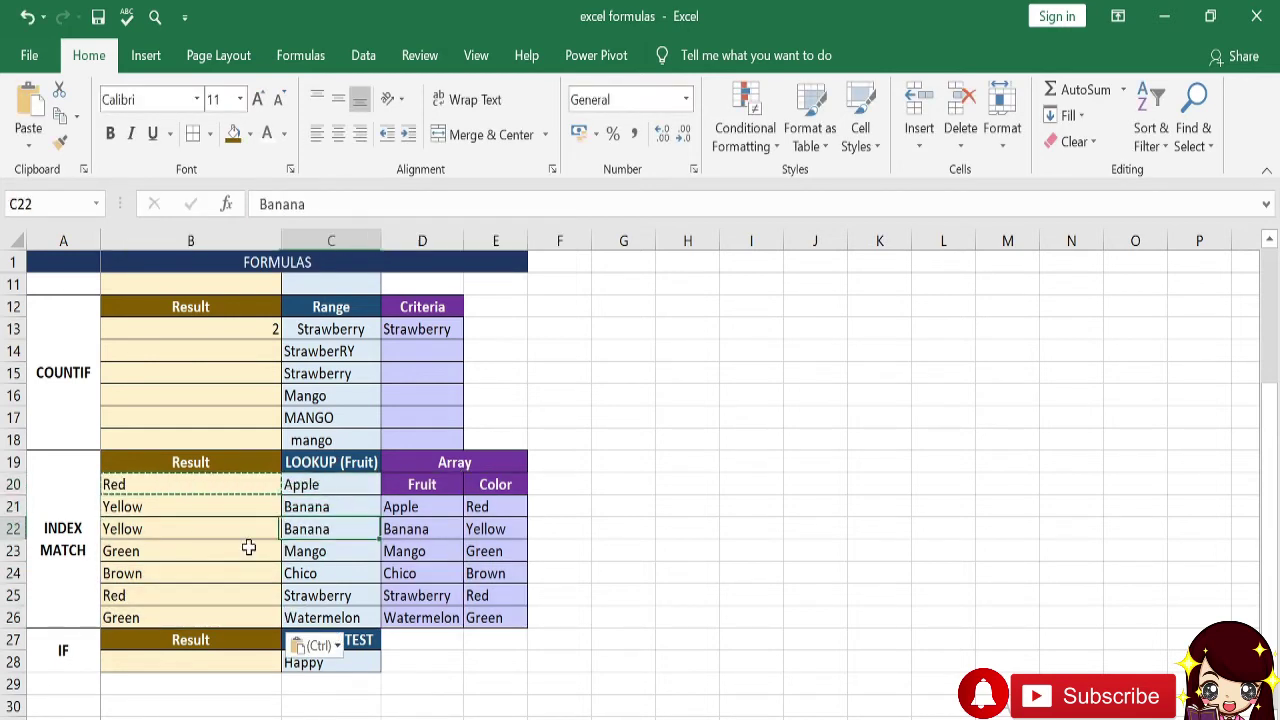
key(Left)
key(Down)
key(Down)
key(Down)
key(Right)
key(Left)
key(Down)
key(Right)
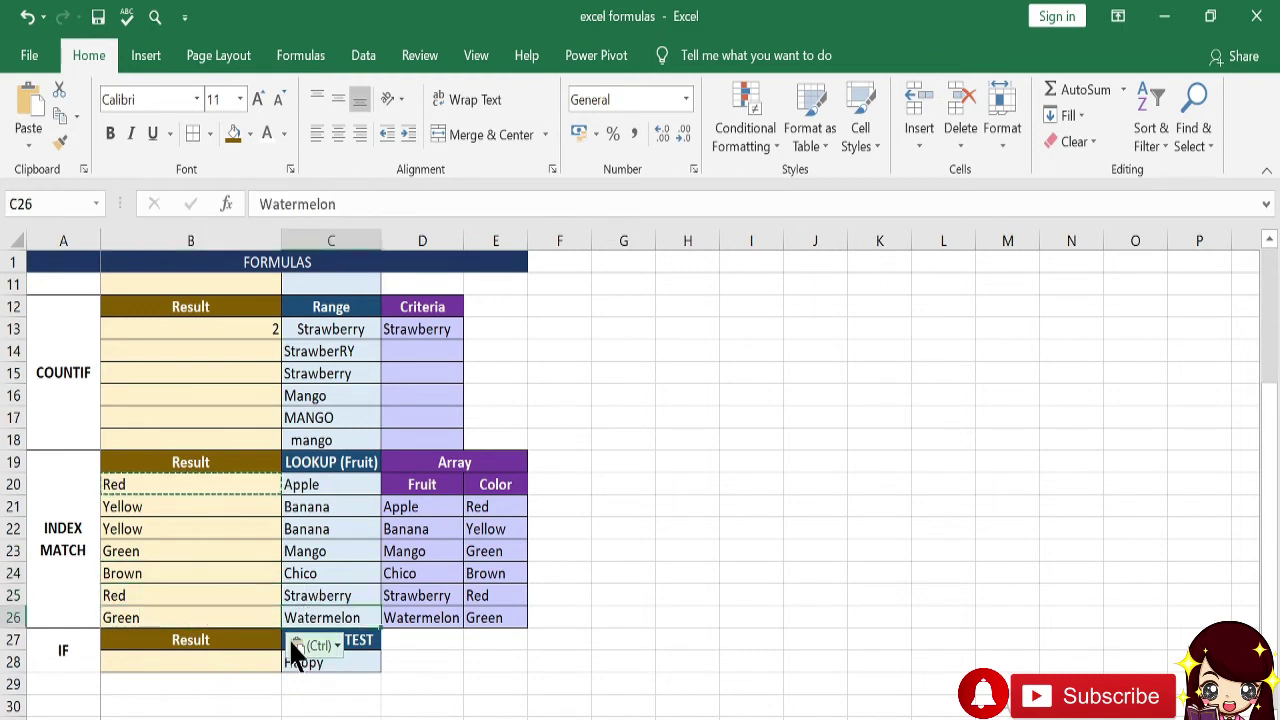
Select cell B28 for the IF formula
scroll(300, 640, down, 2)
click(215, 527)
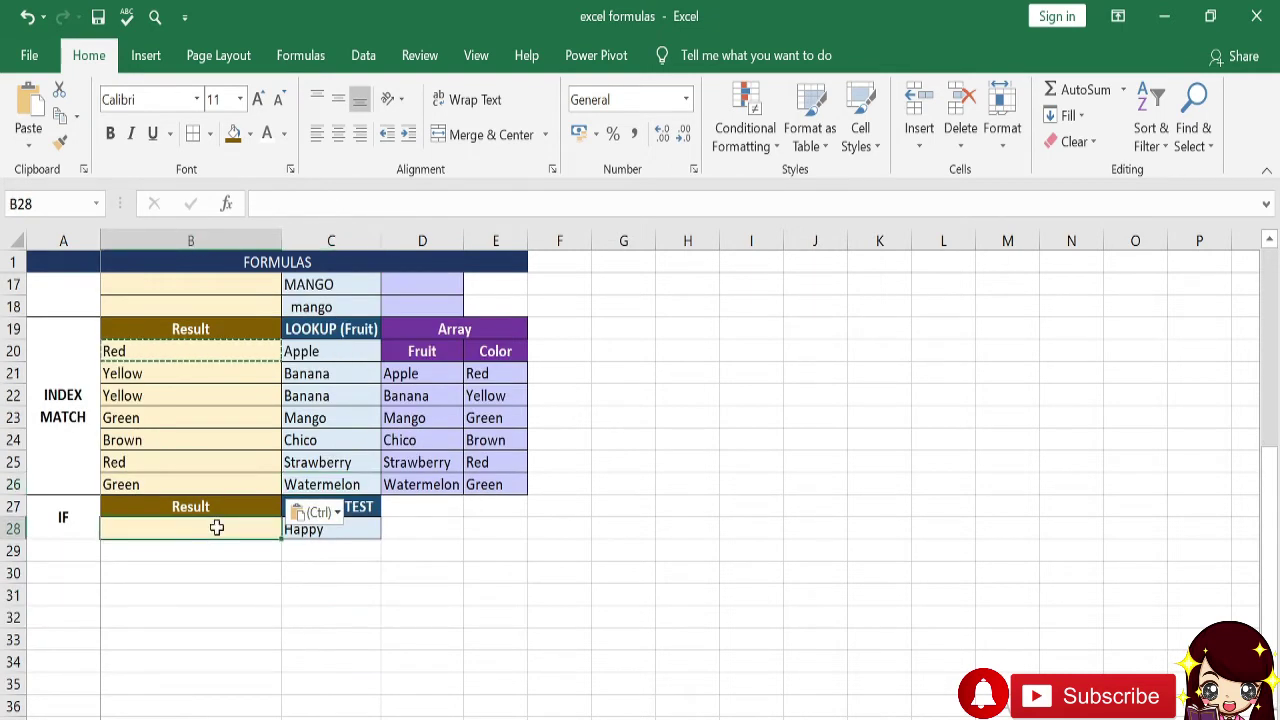
click(395, 551)
scroll(385, 612, up, 1)
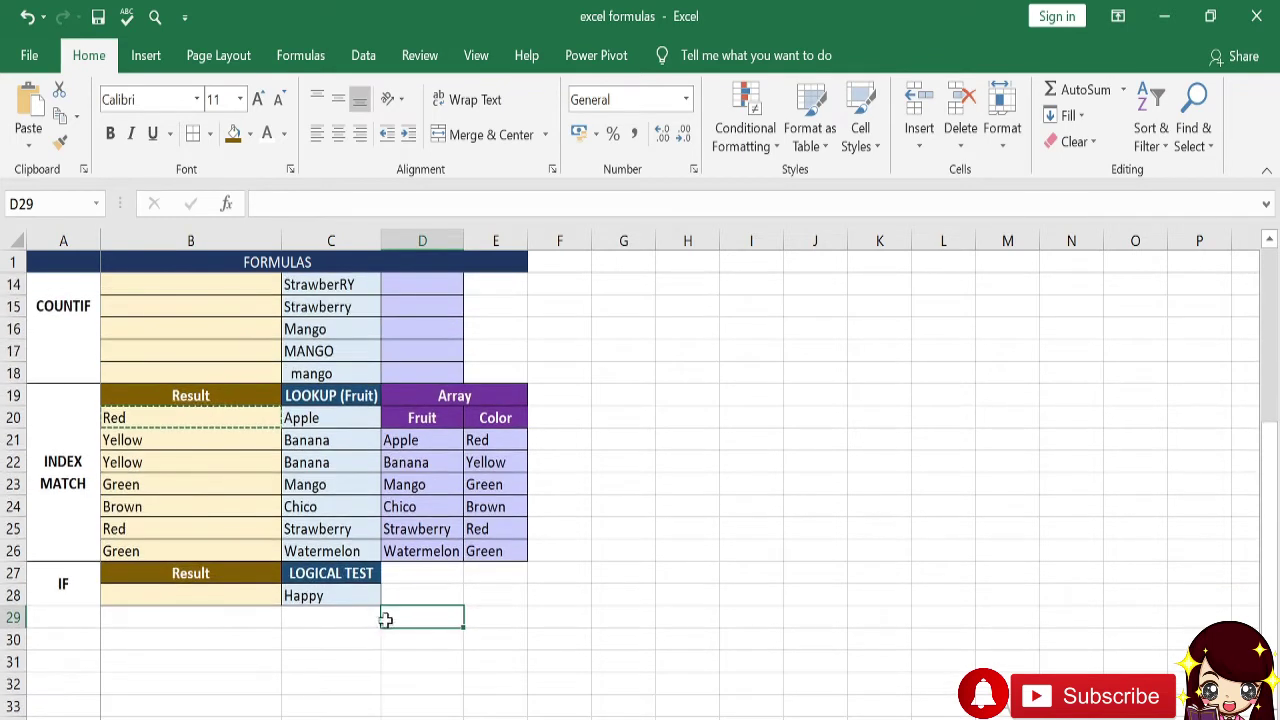
click(195, 595)
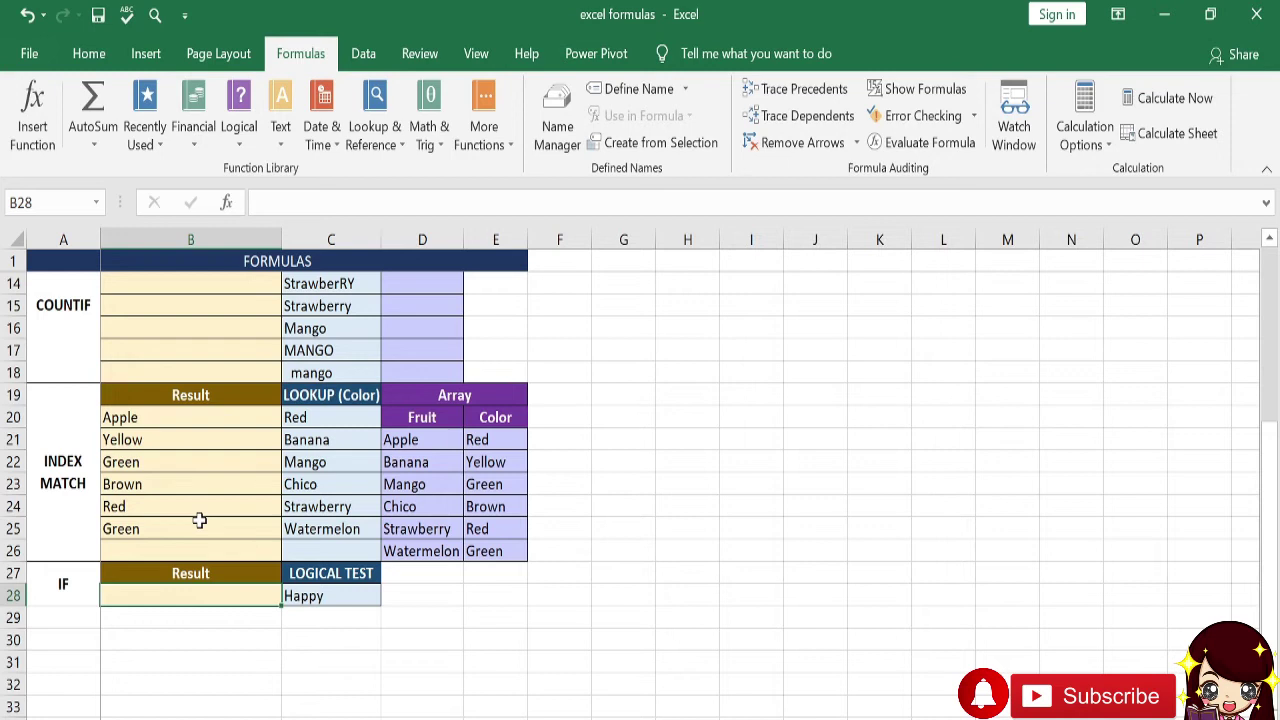
Enter =IF(C28="happy","clap your hands","sad") in B28
text(=if)
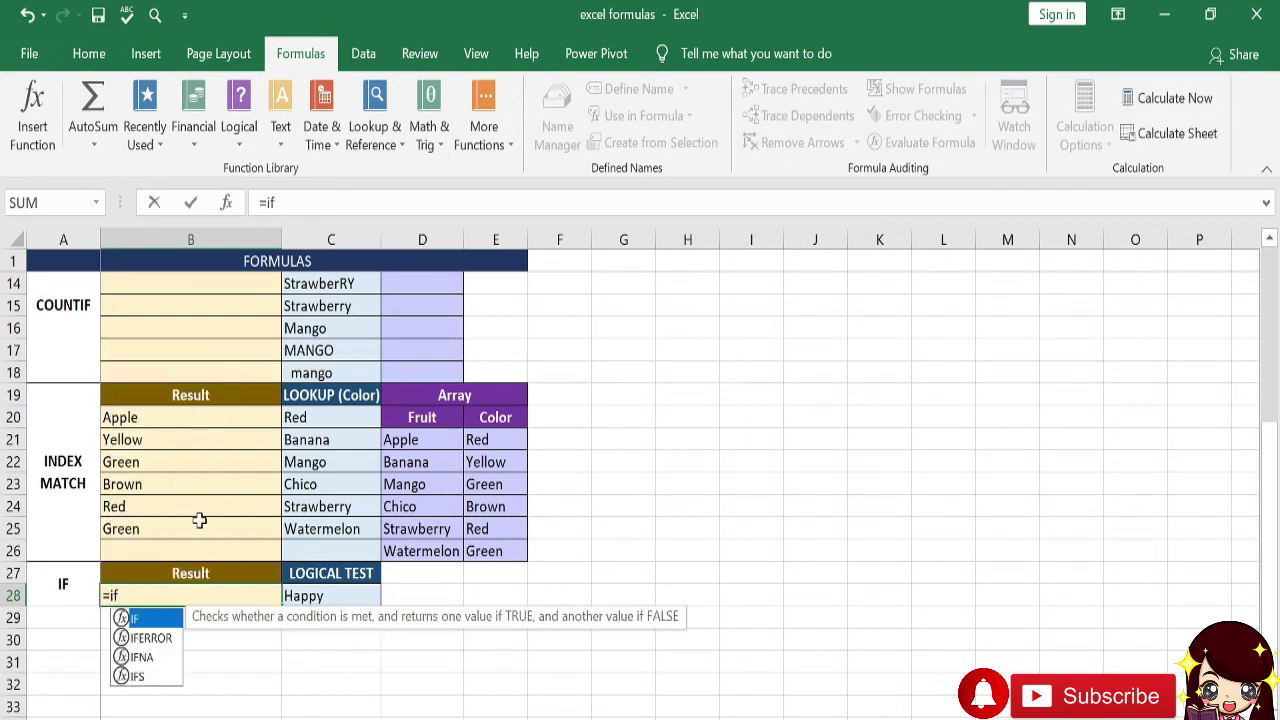
key(Tab)
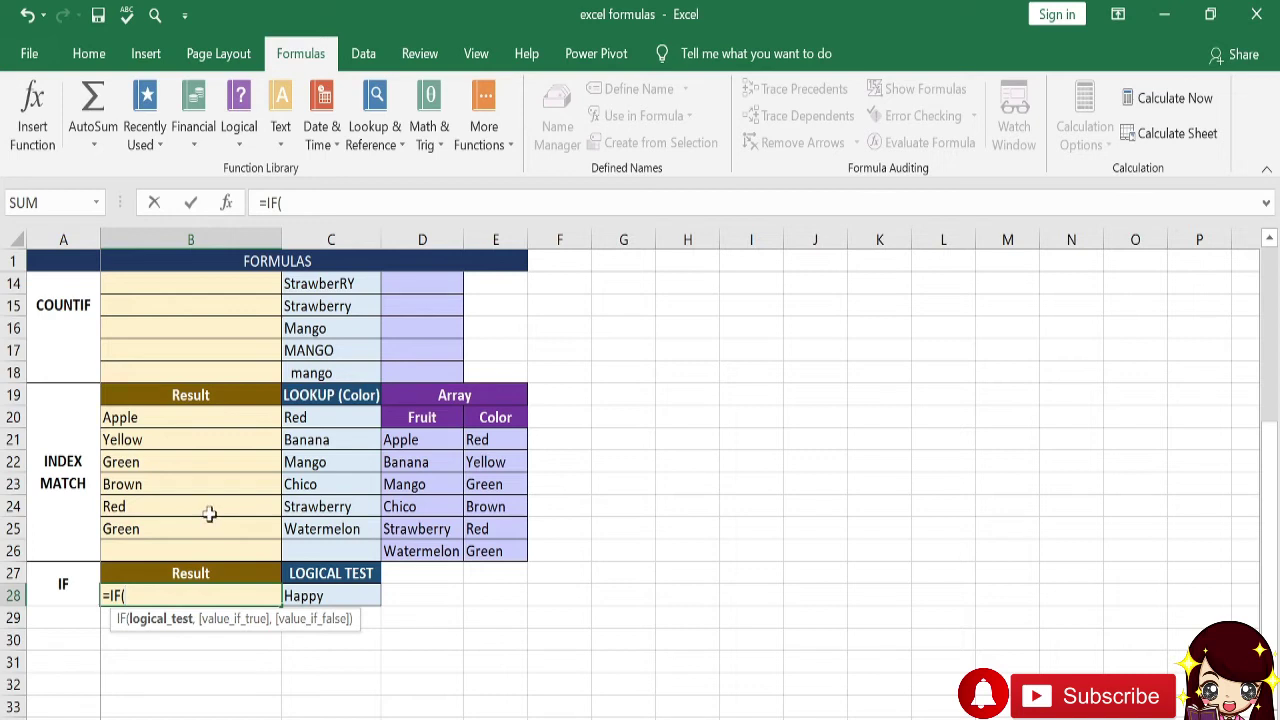
click(330, 600)
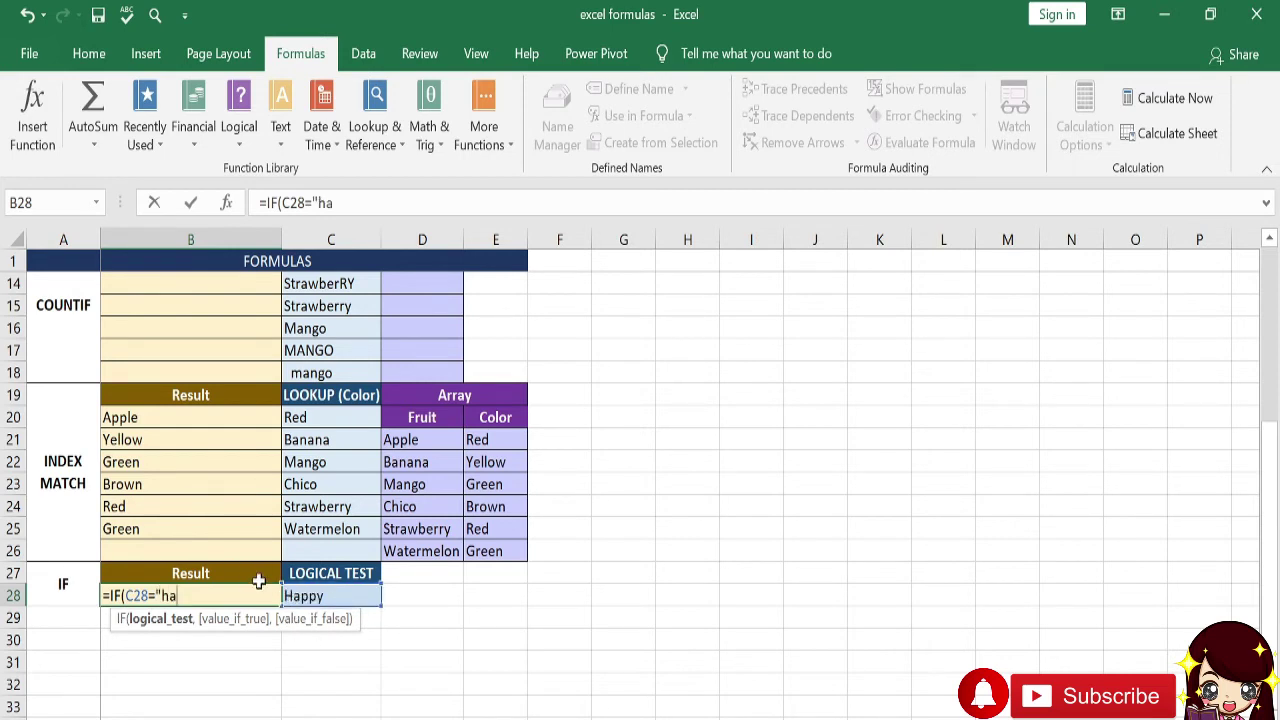
text(,)
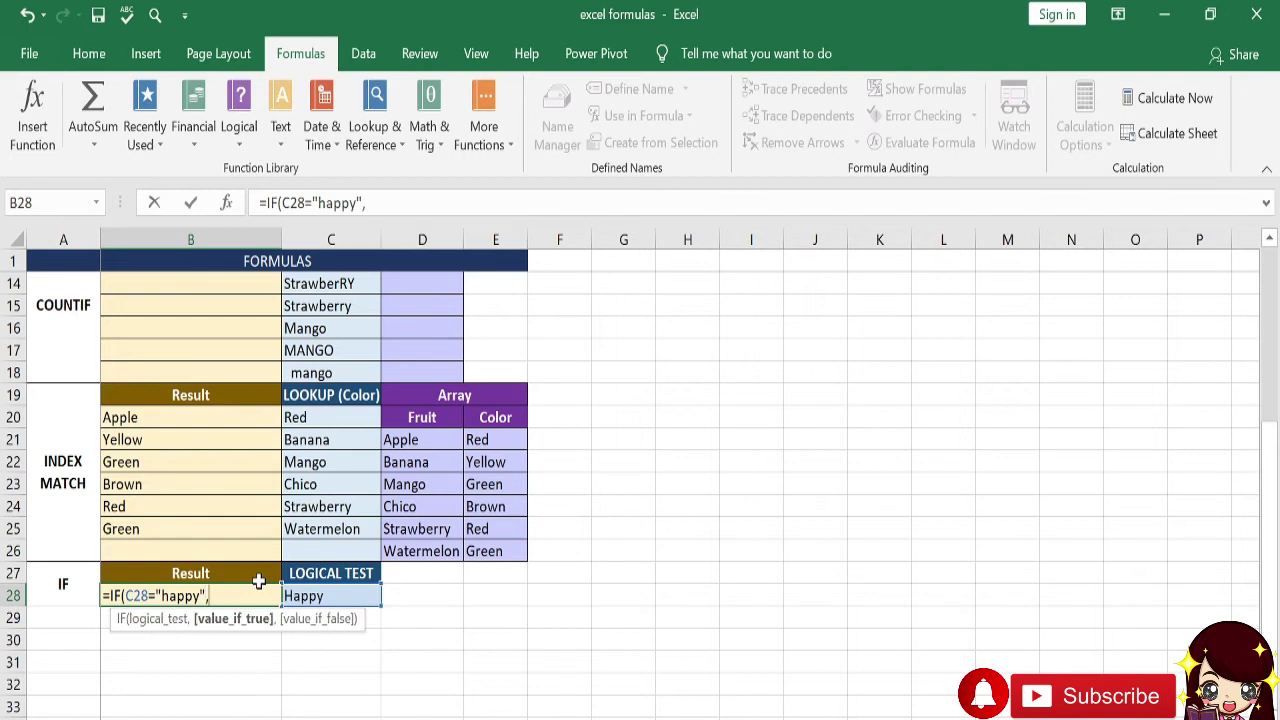
text("clap ypo)
text(our hands)
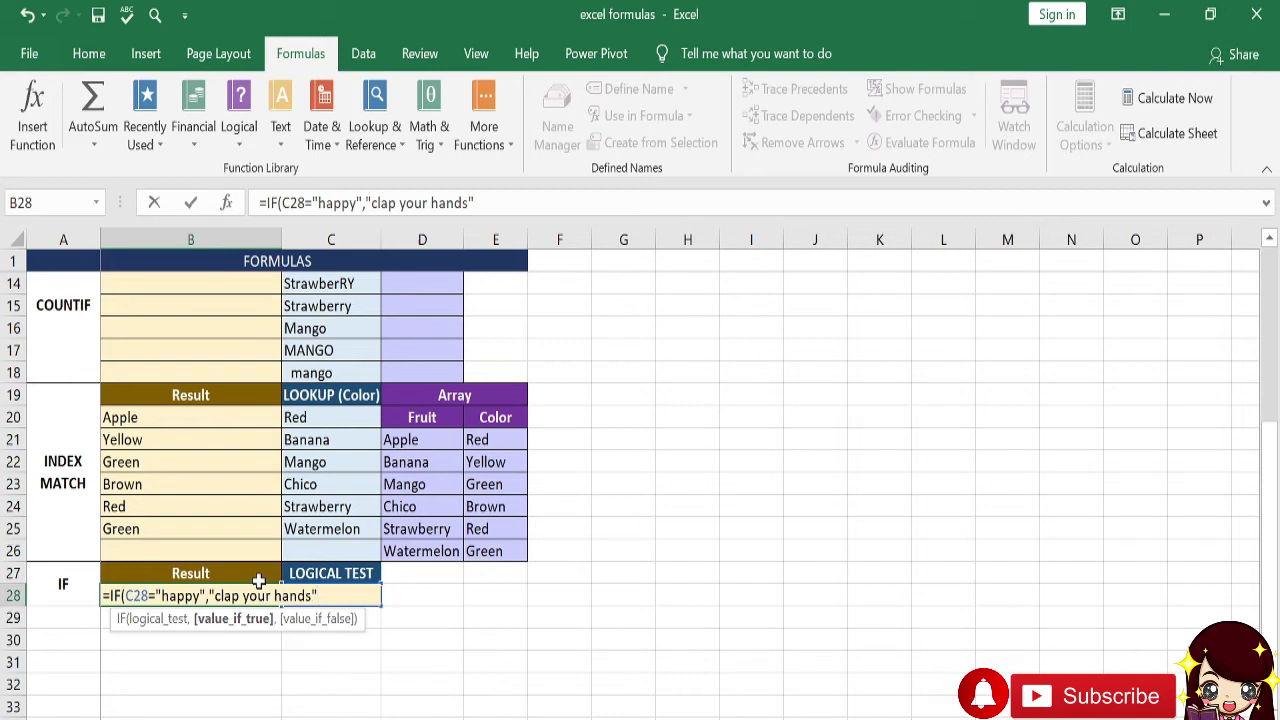
text(,)
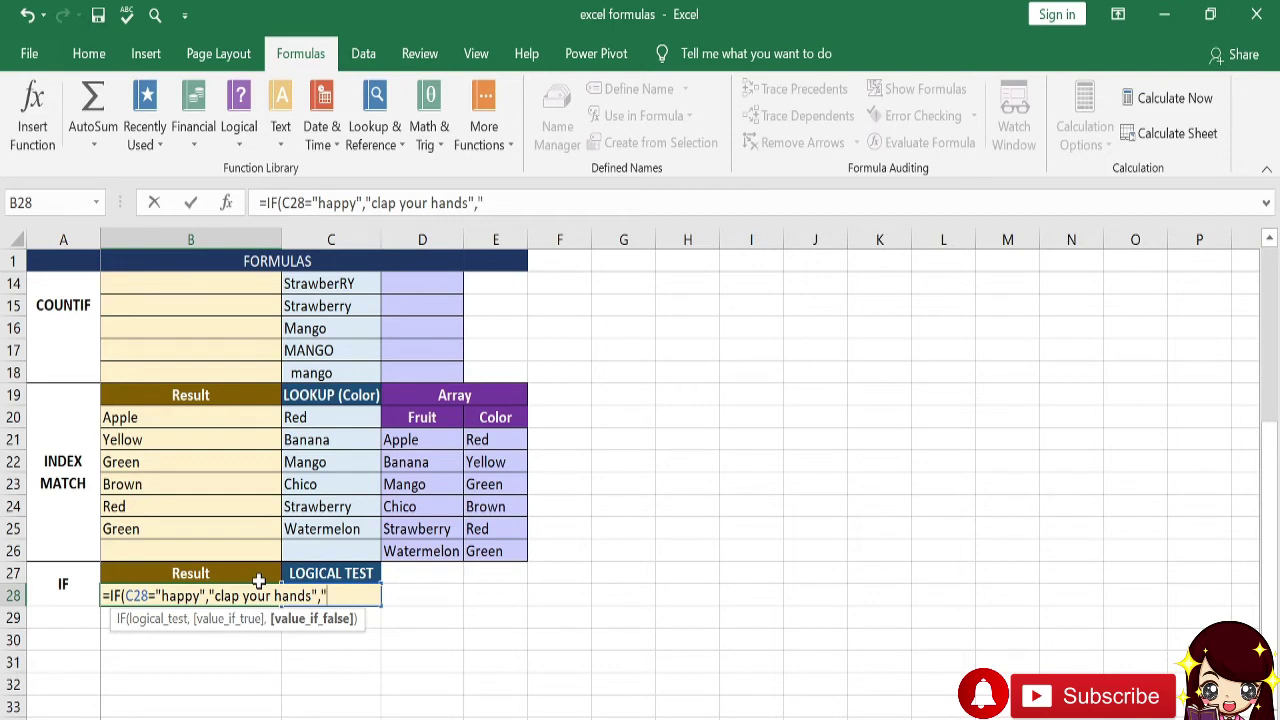
text("sad"))
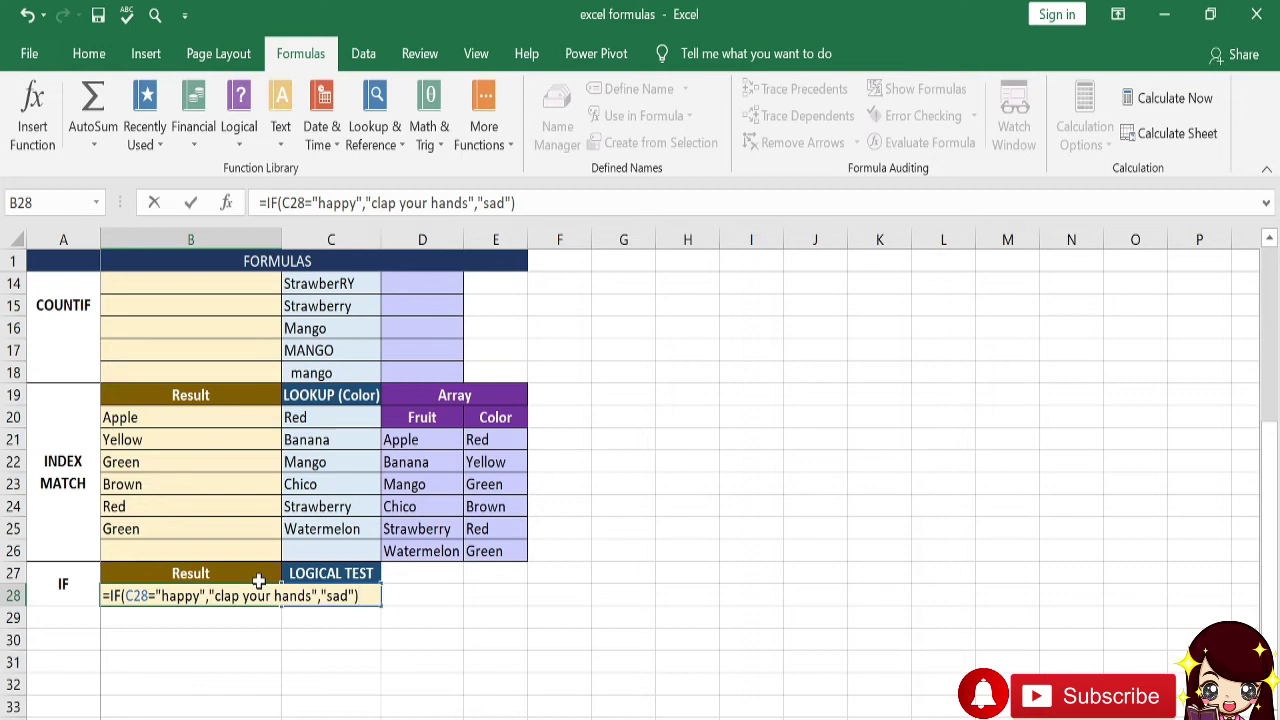
key(ctrl+Return)
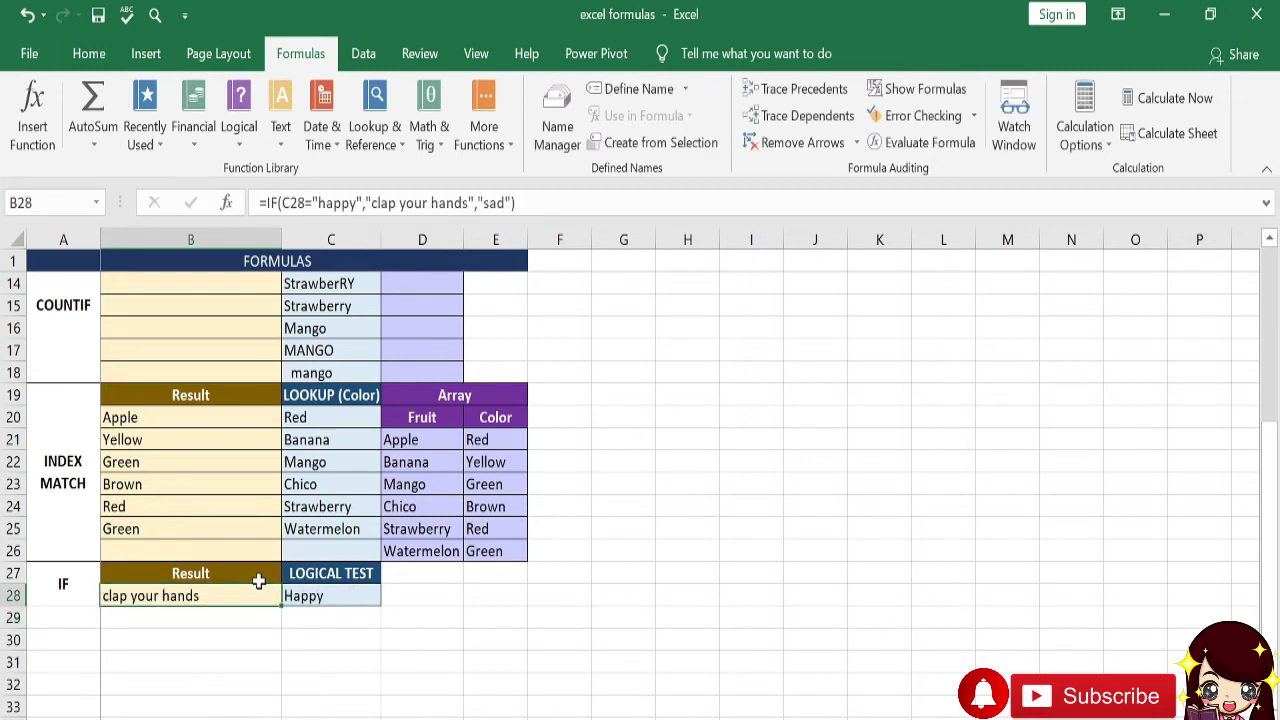
Test B28's IF result by entering bad, then banana in C28
key(Right)
key(Left)
click(288, 595)
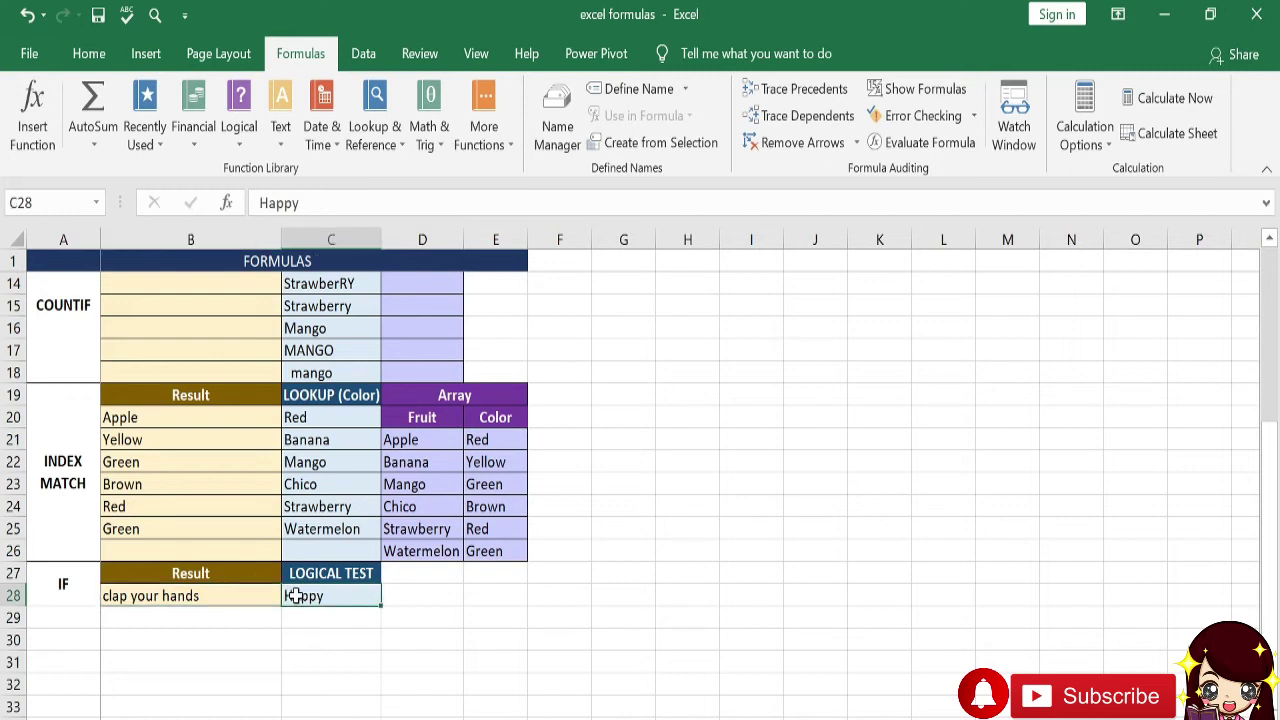
click(226, 595)
click(298, 595)
text(ba)
key(BackSpace)
key(BackSpace)
text(bad)
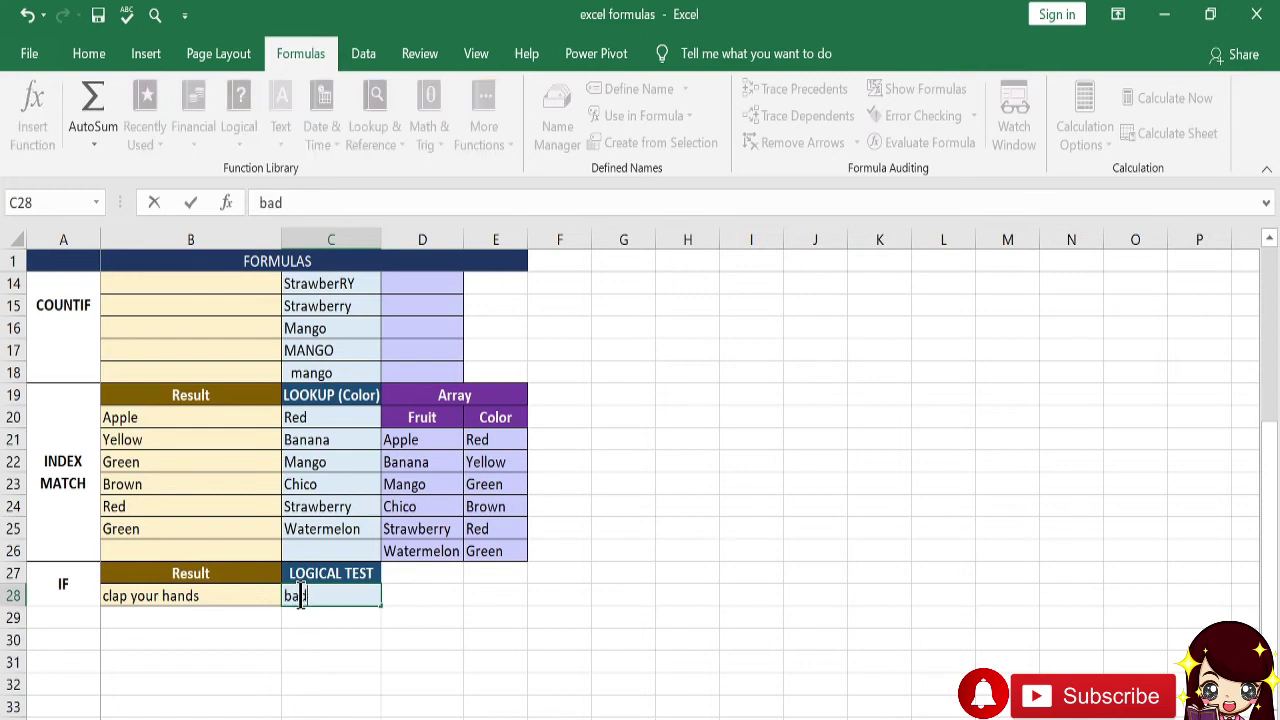
key(Return)
click(300, 595)
text(banana)
key(ctrl+Return)
Enter happy, meow, happy and finally HAPPY in C28, watching B28's result
key(Left)
key(Right)
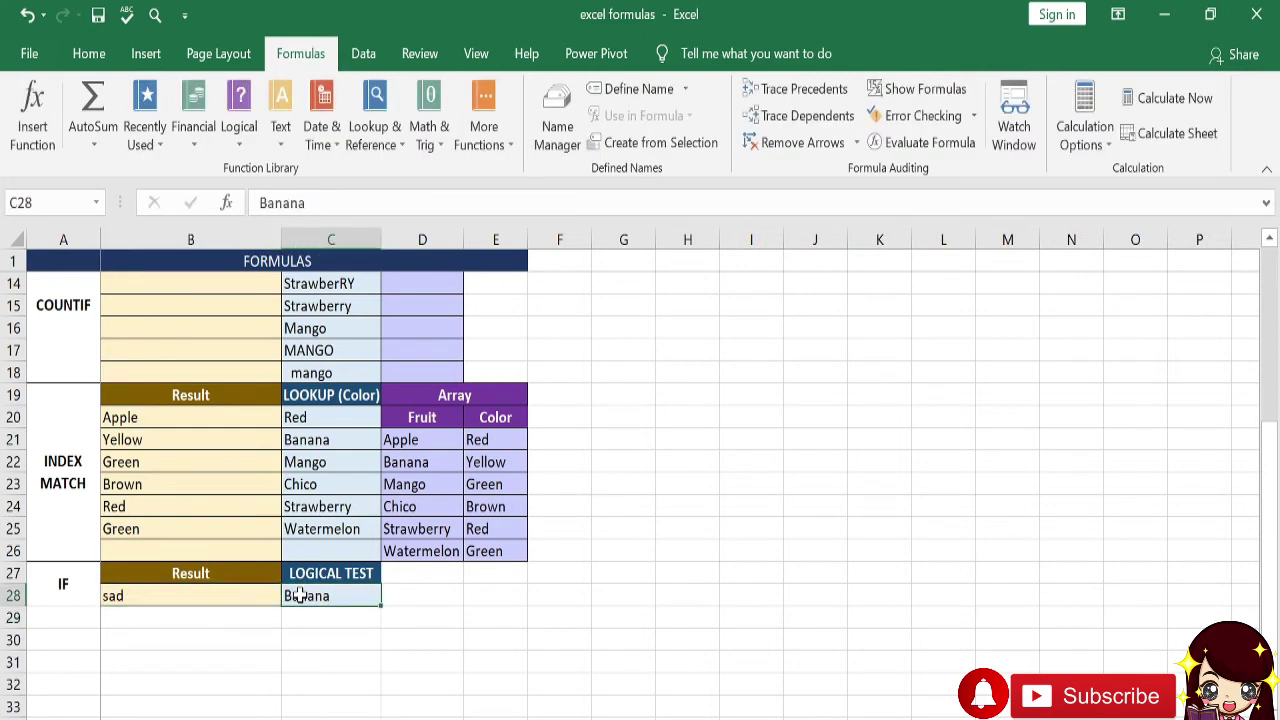
text(ha)
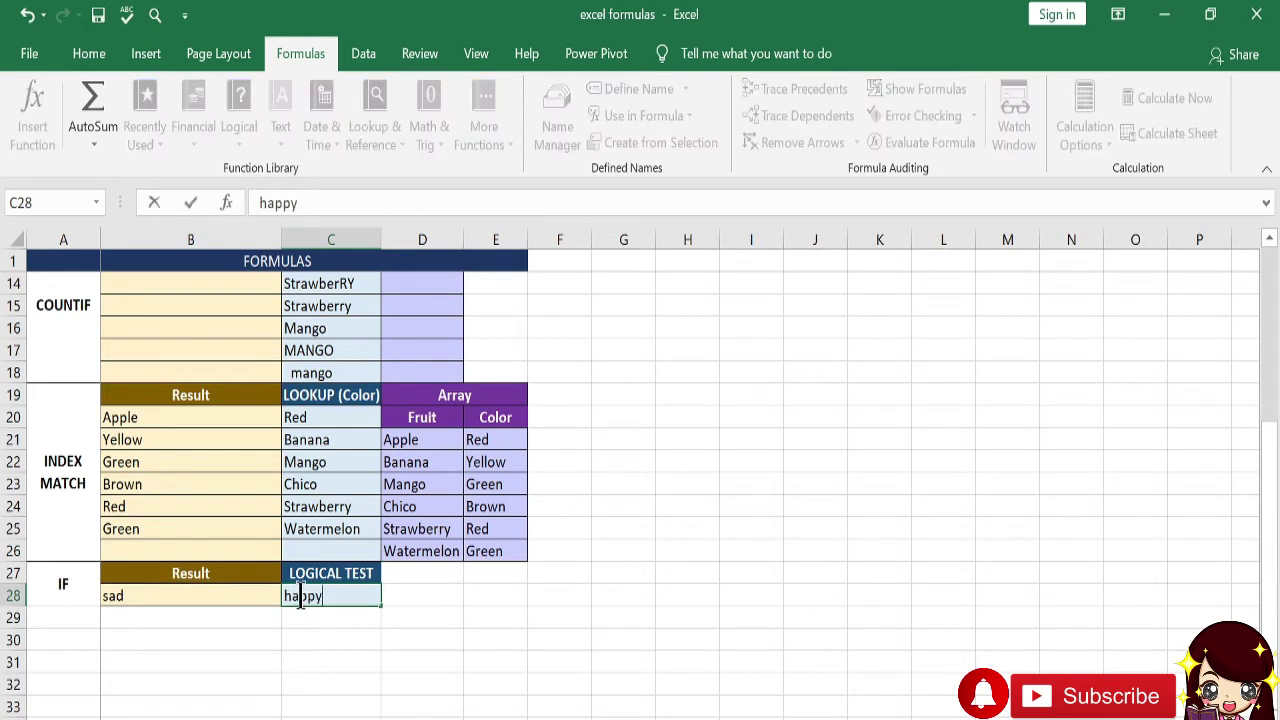
text(ppy)
key(Return)
key(Up)
text(meow)
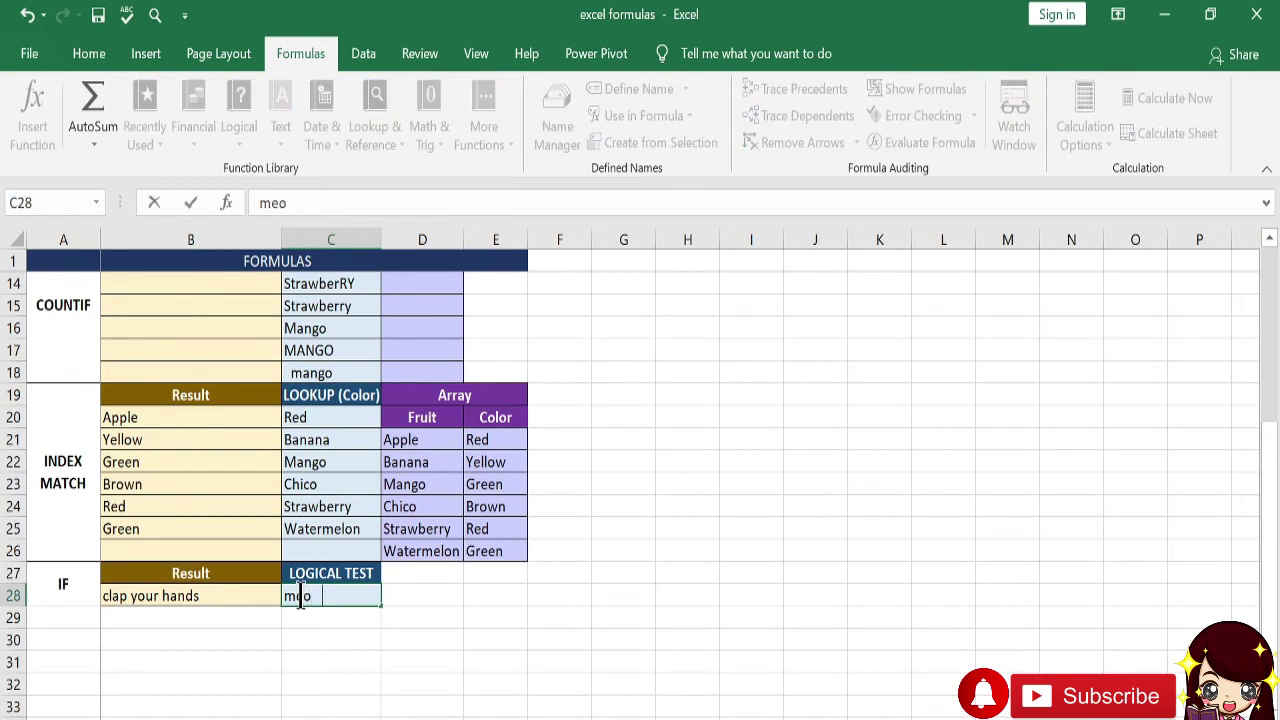
key(Return)
key(Up)
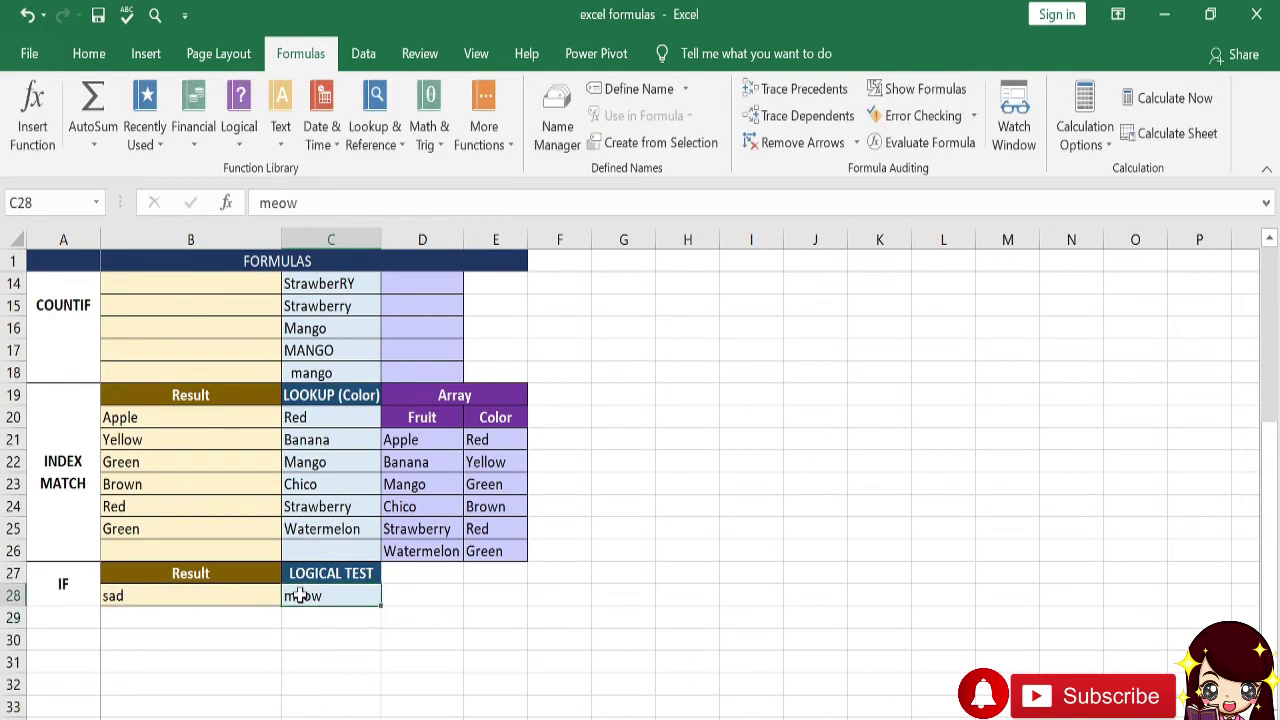
text(happy)
key(Return)
key(Up)
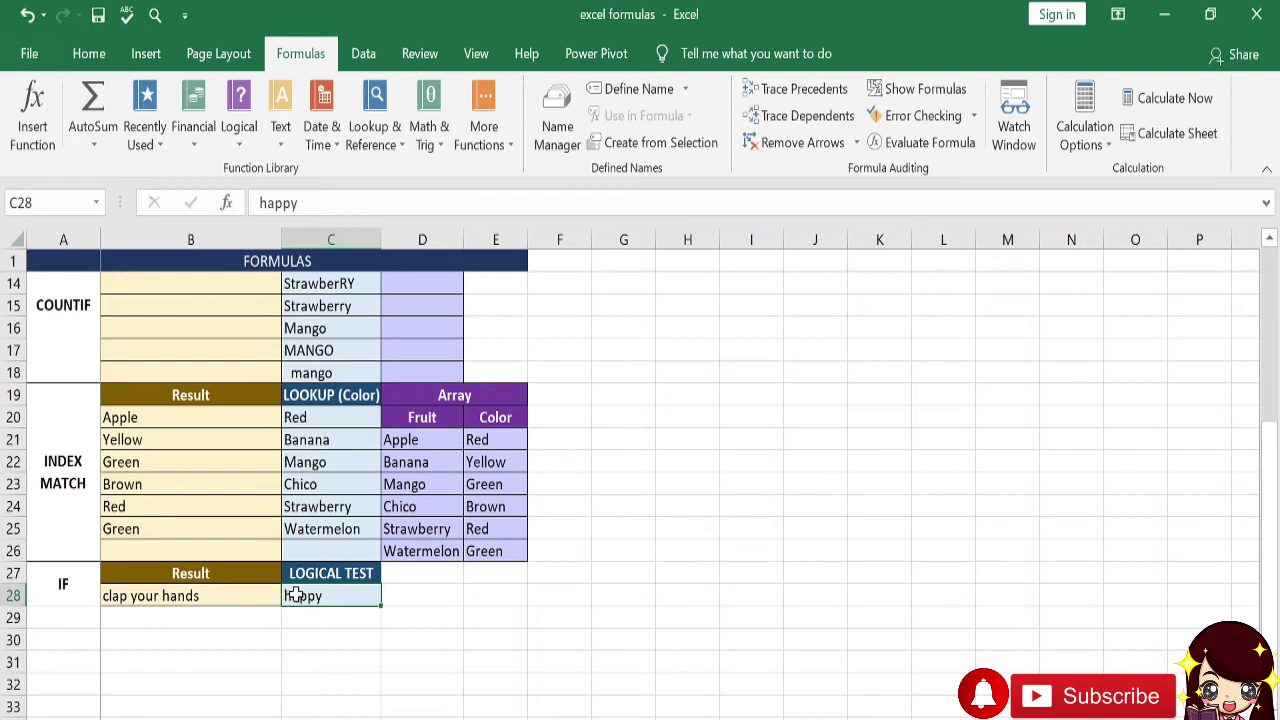
text(HAPPY)
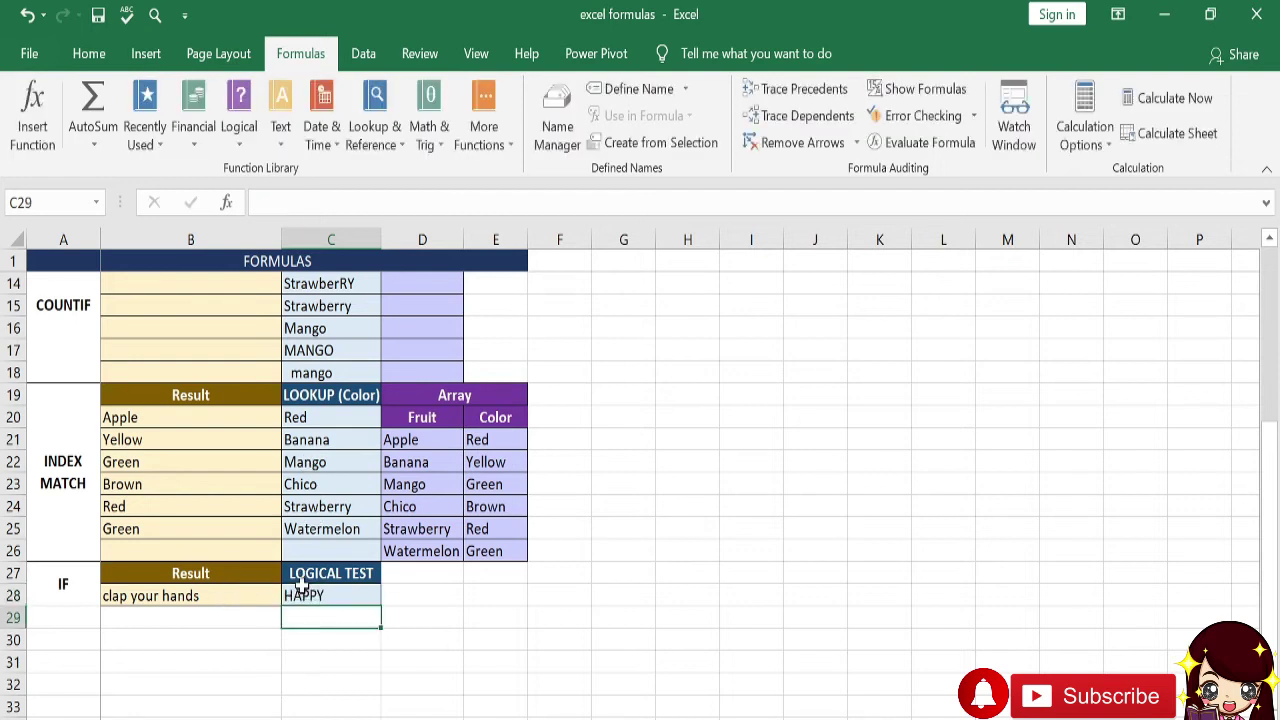
key(Left)
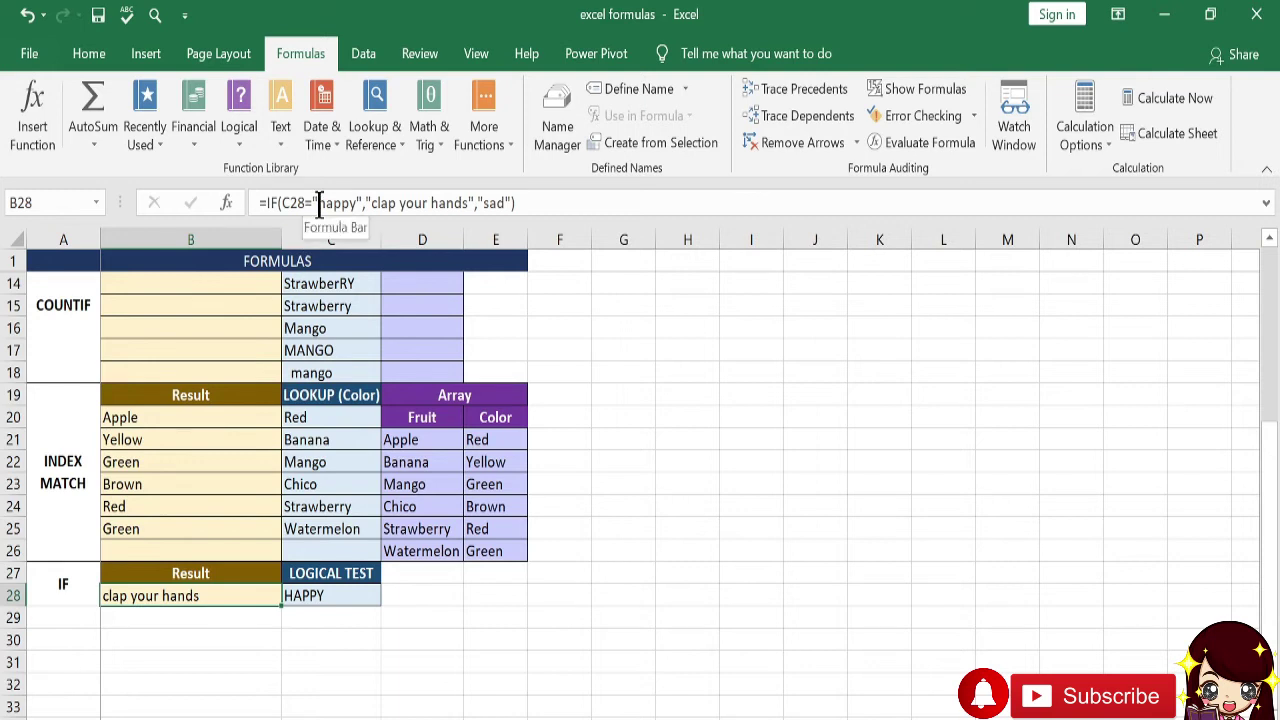
click(320, 595)
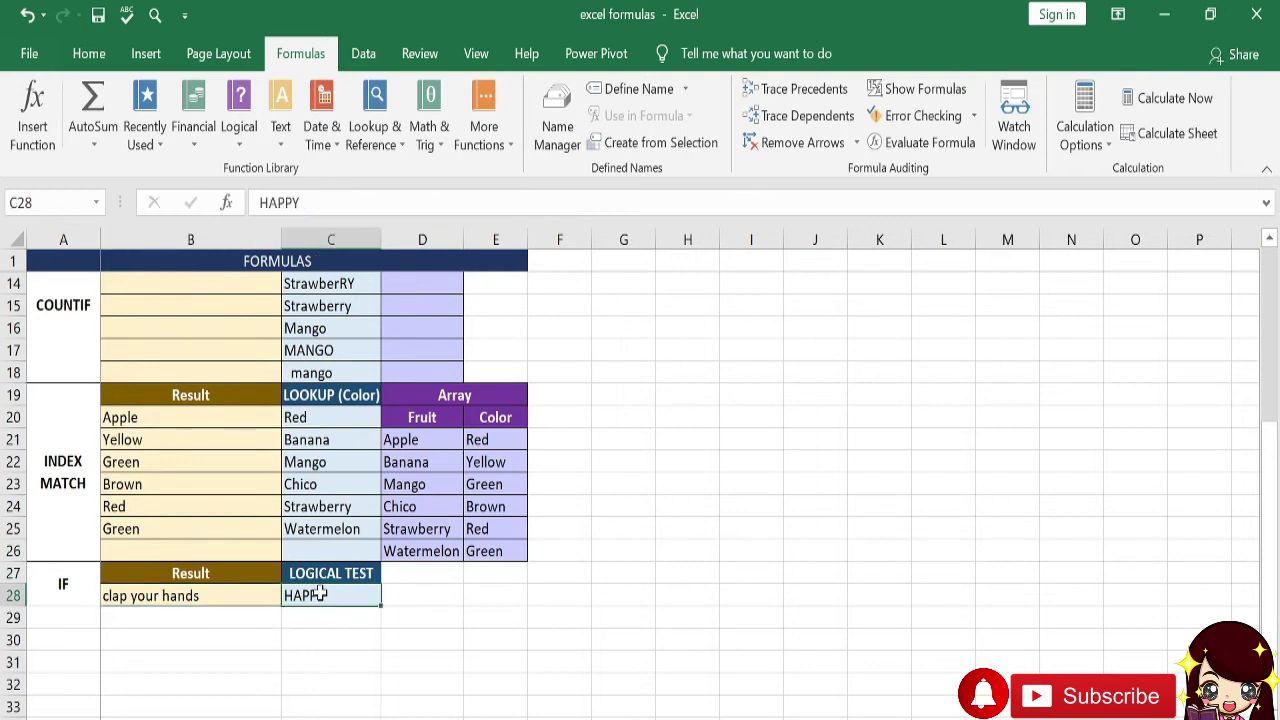
click(262, 200)
key(Return)
key(Up)
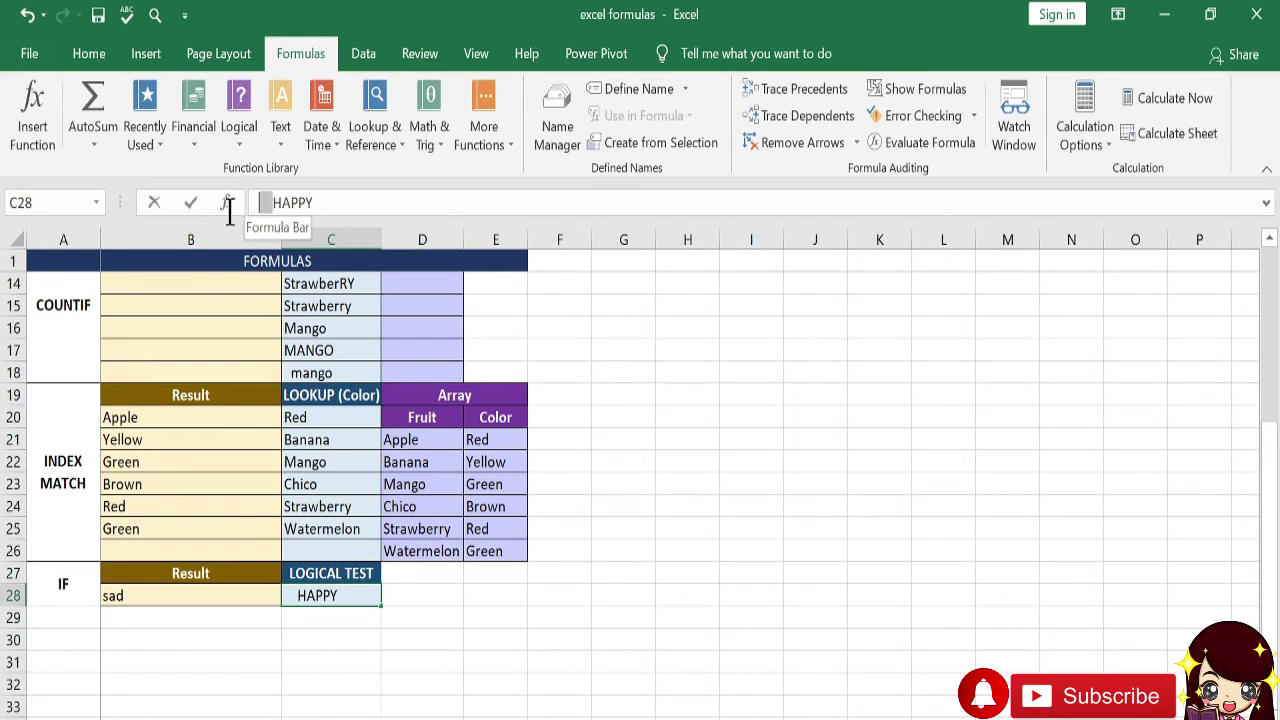
click(258, 202)
key(Delete)
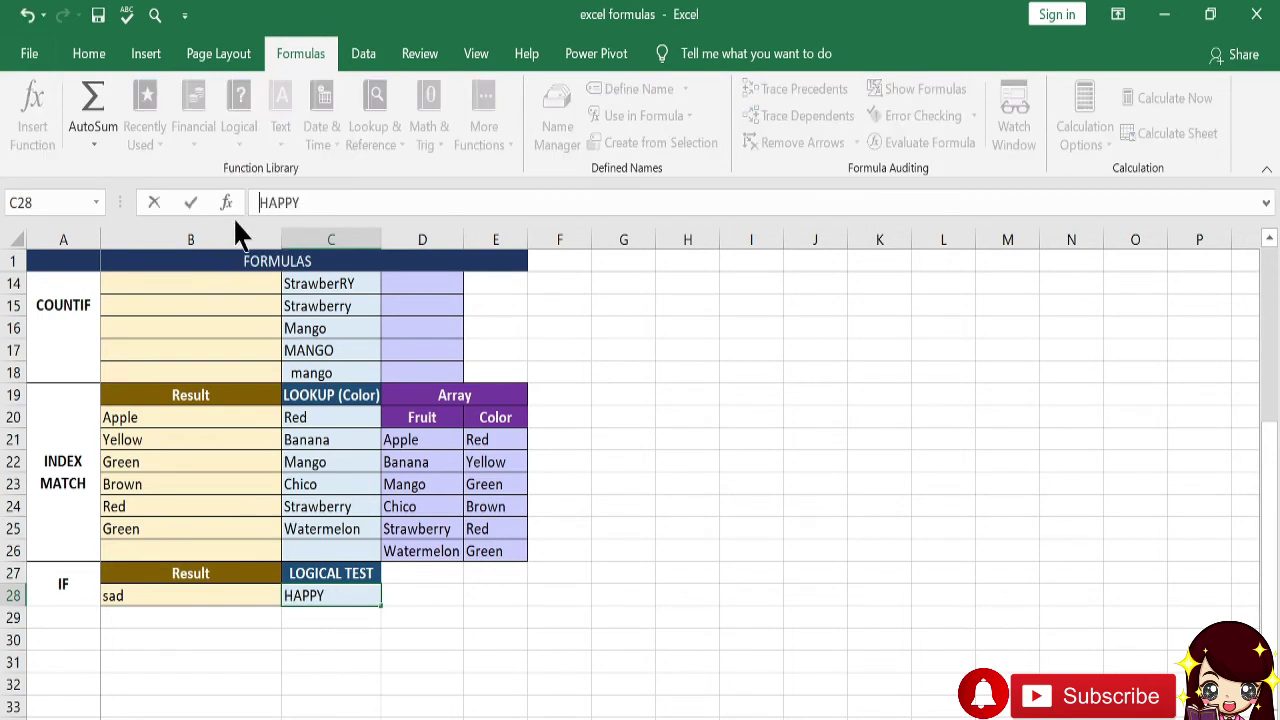
key(ctrl+Return)
click(327, 202)
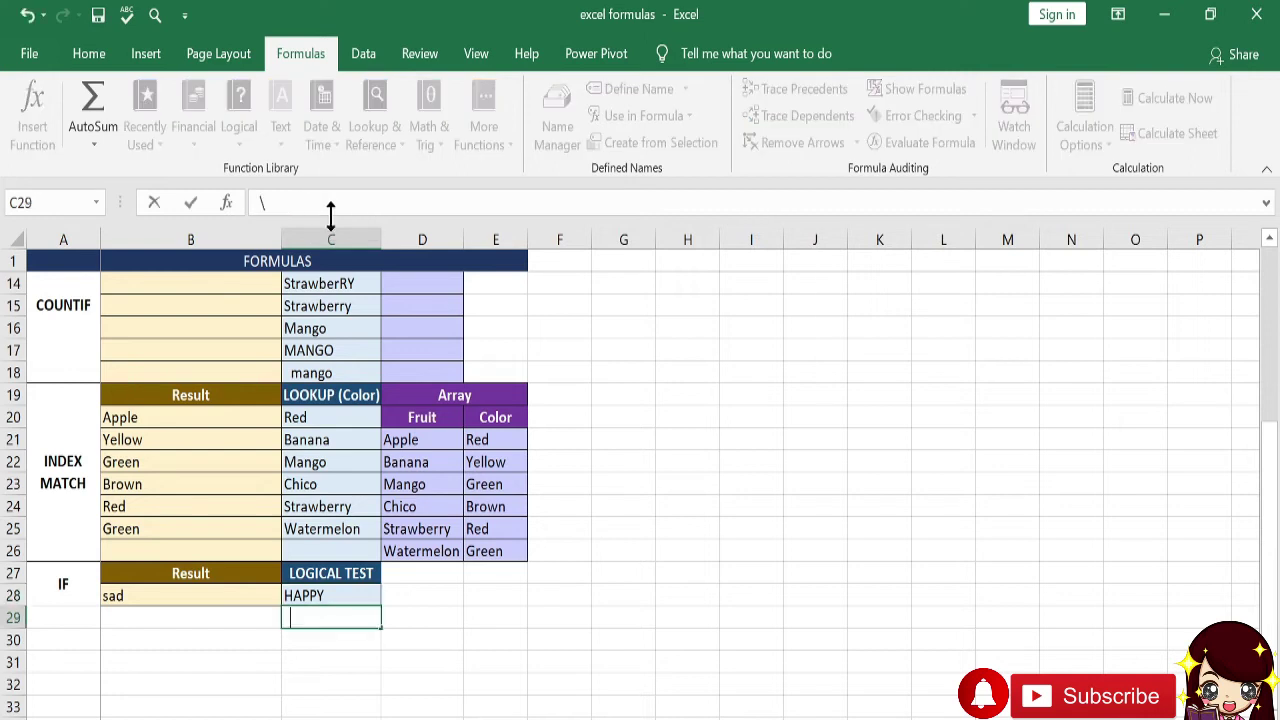
key(ctrl+Return)
click(259, 205)
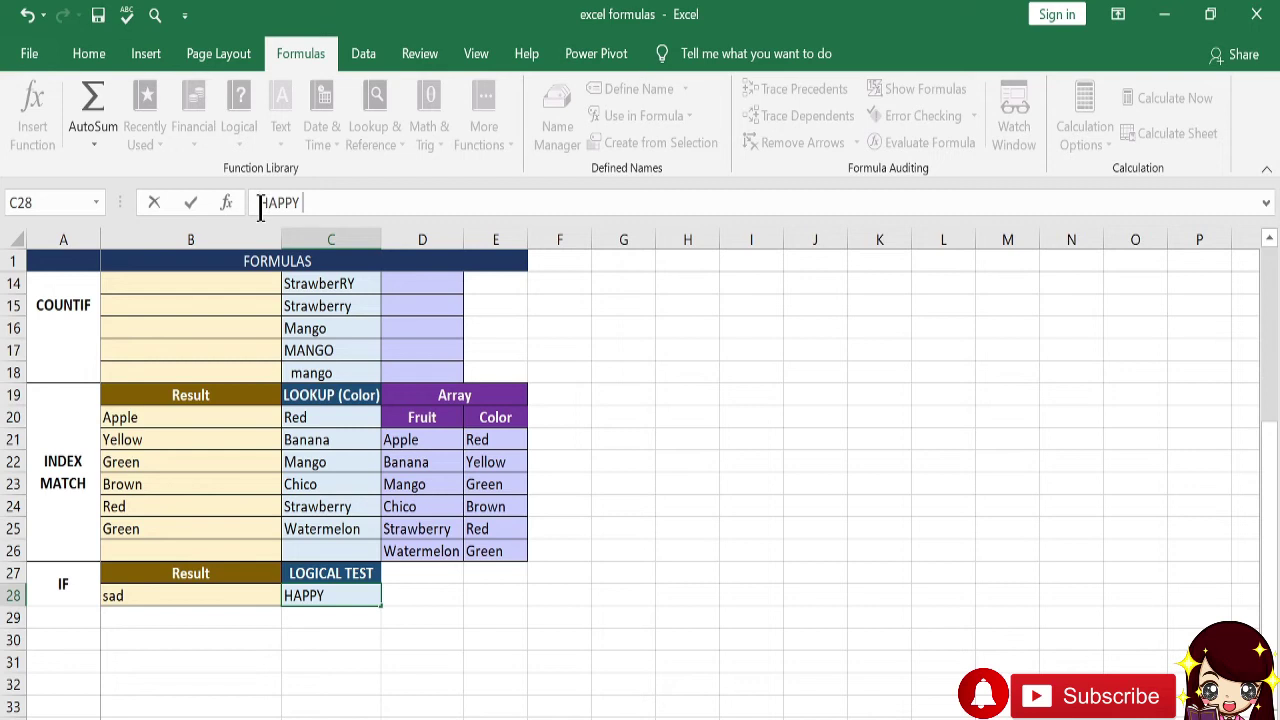
key(ctrl+Return)
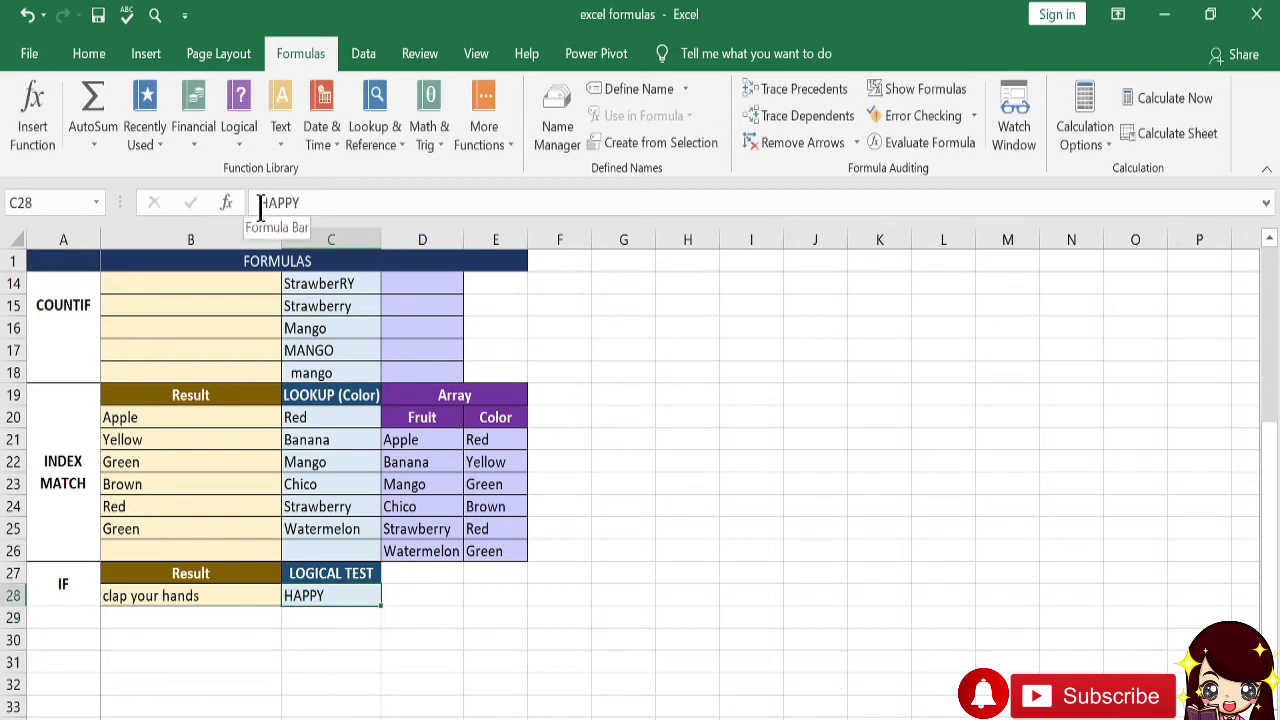
key(Left)
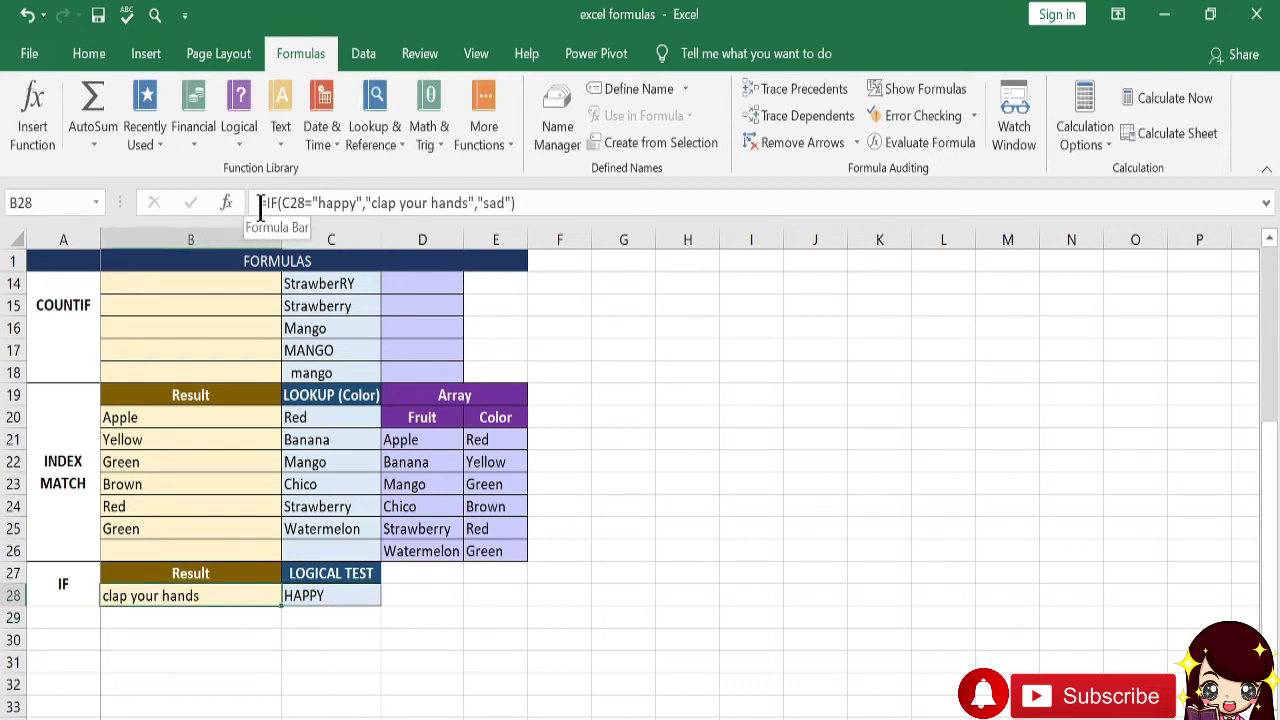
click(362, 592)
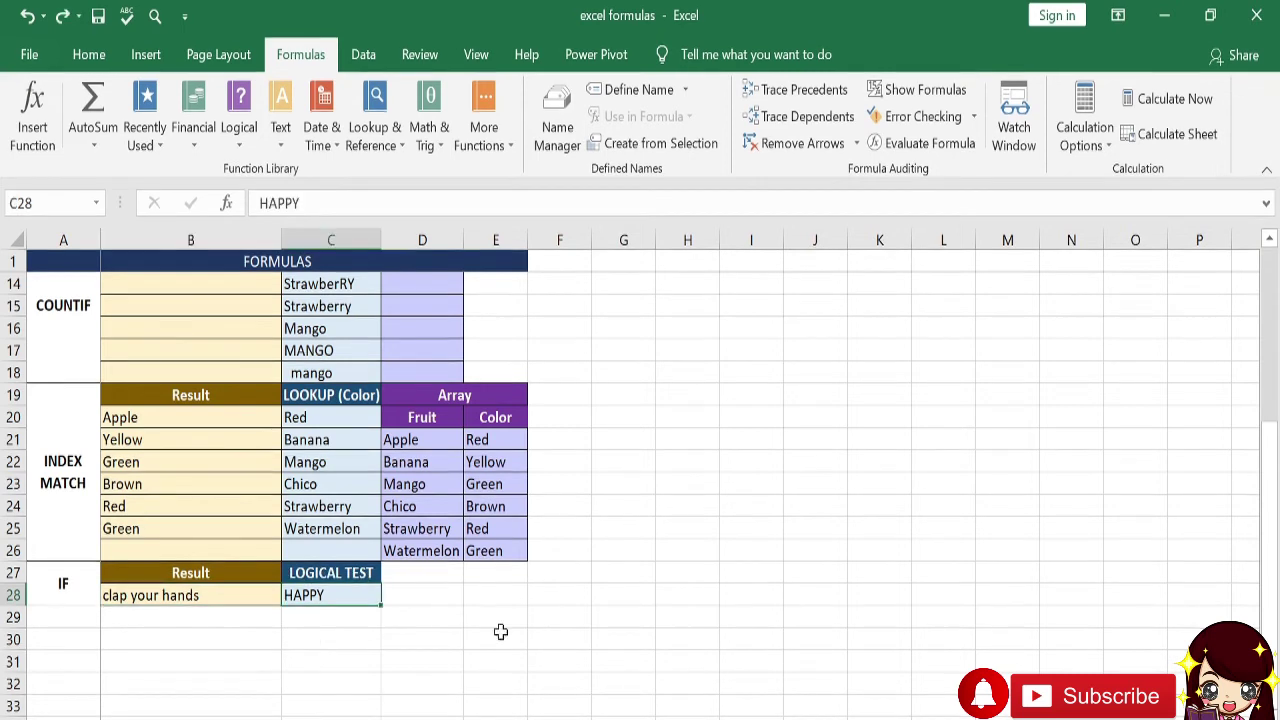
click(315, 620)
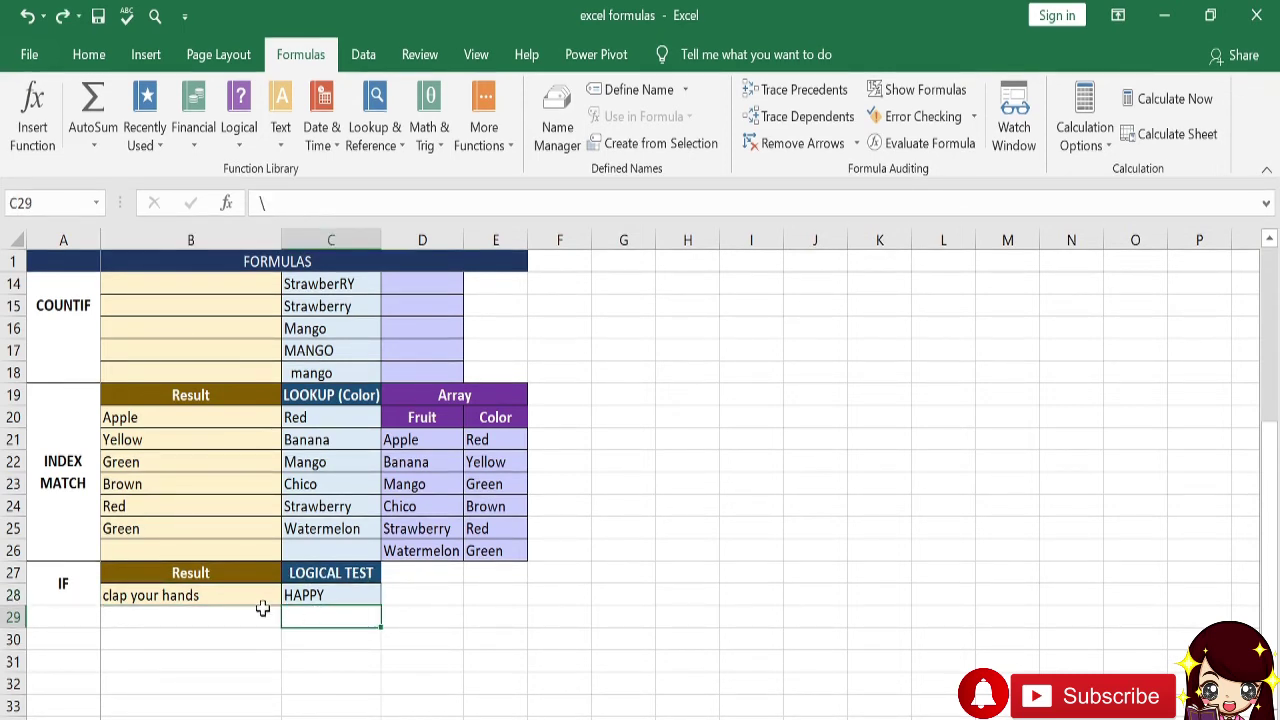
click(236, 598)
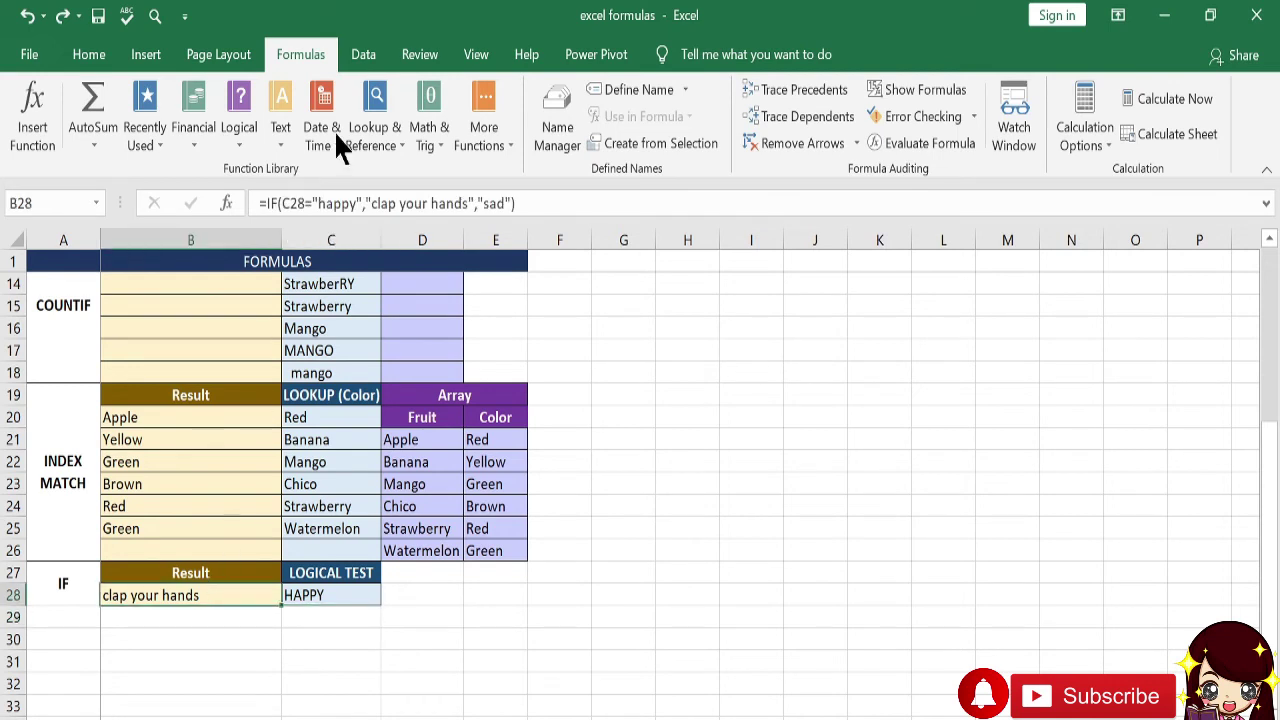
mouse_move(320, 203)
mouse_down()
mouse_move(355, 200)
mouse_move(322, 203)
mouse_up()
Review B28's IF formula: its "happy" condition and the clap your hands / sad results
click(321, 203)
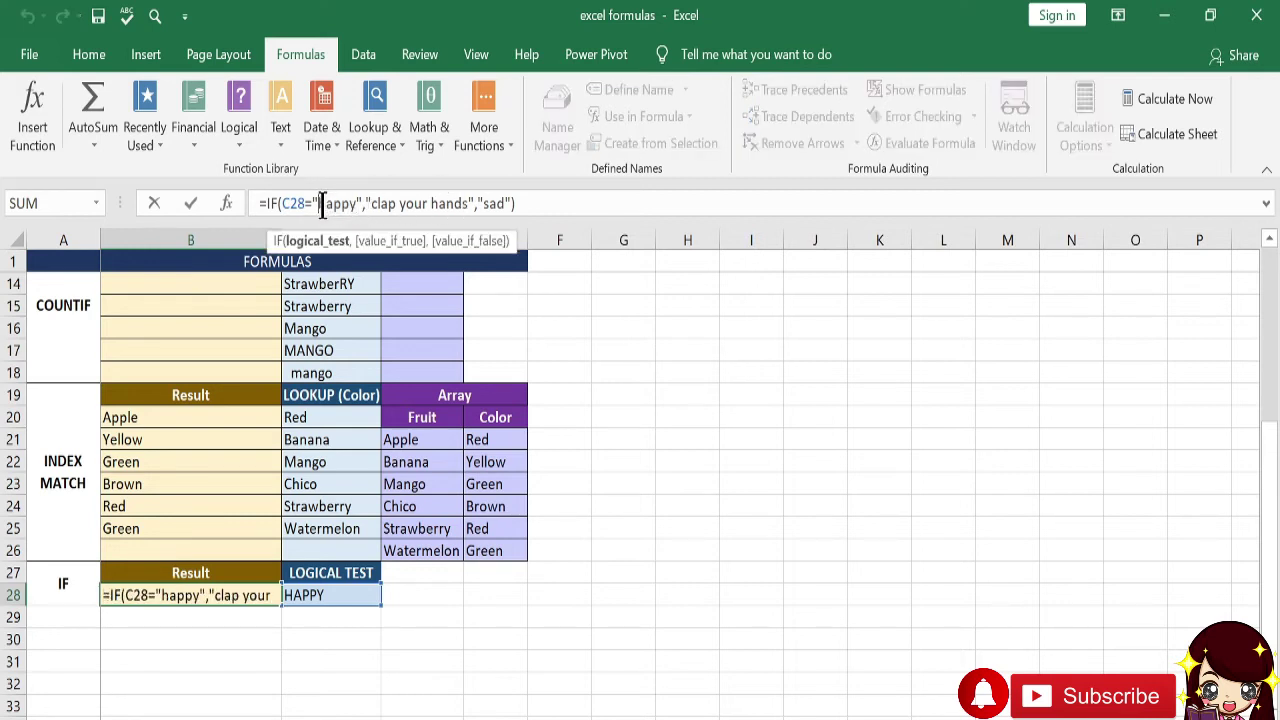
drag(318, 203, 360, 203)
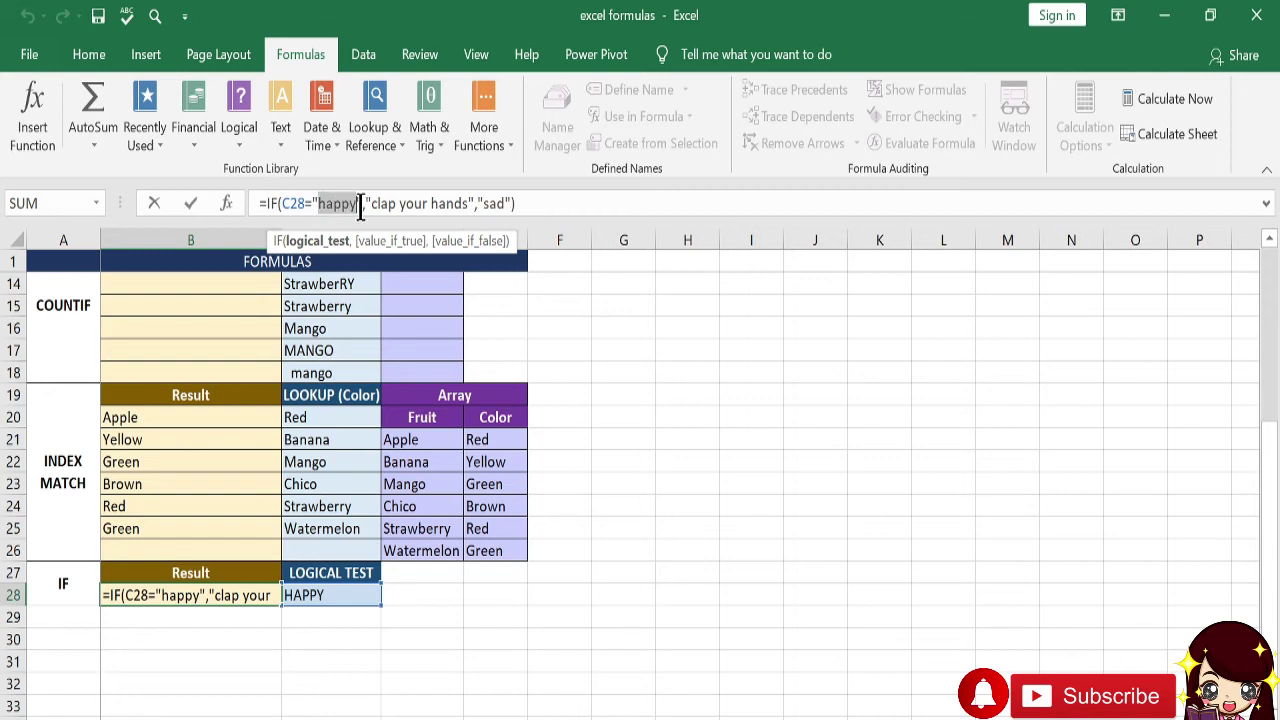
click(364, 203)
click(468, 203)
double_click(494, 203)
key(Tab)
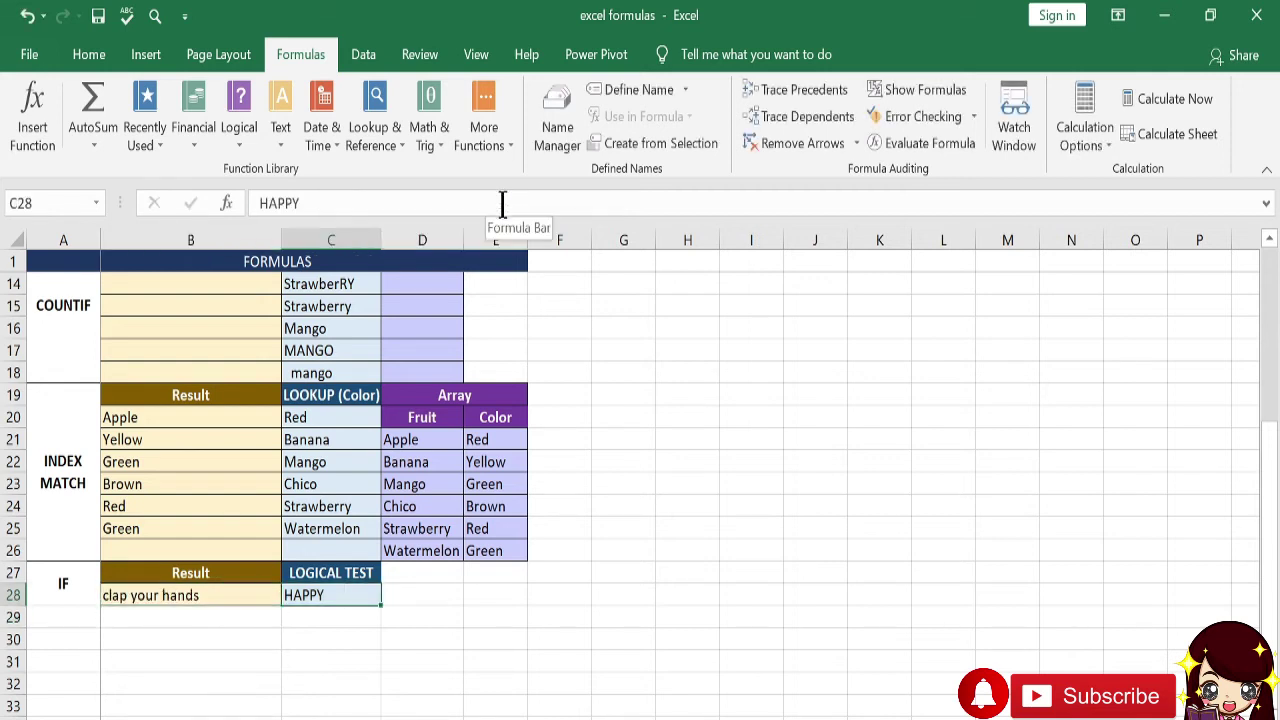
Replace "happy" in B28's condition with 1 and enter 1 in C28
click(237, 590)
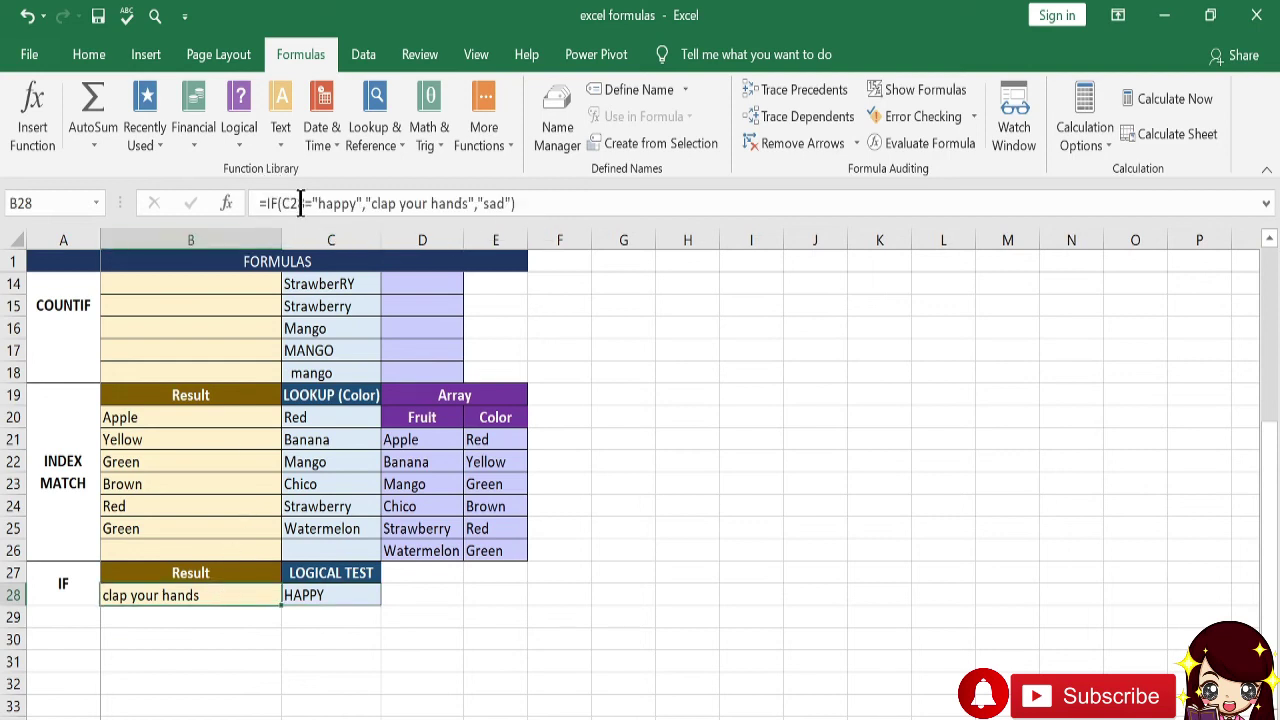
drag(322, 203, 355, 203)
text(1)
key(Return)
key(Up)
key(Right)
text(1)
key(Left)
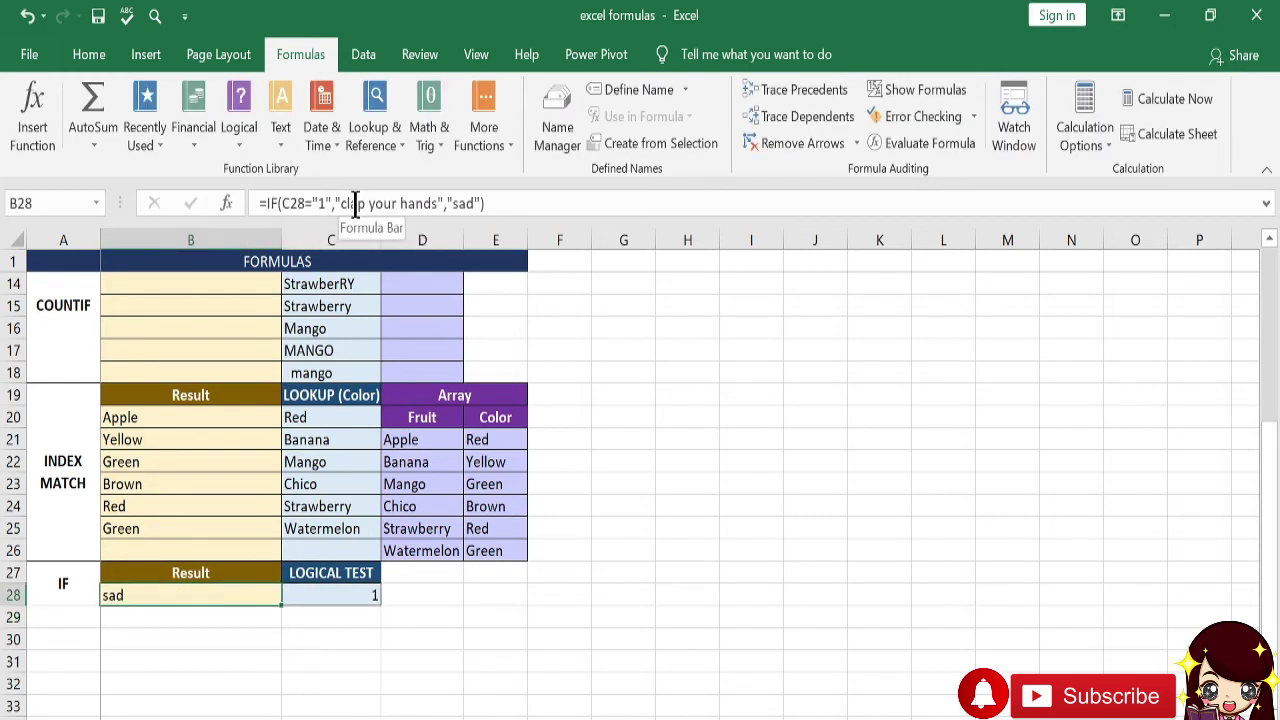
Remove the quotes around 1 so B28 tests C28=1 as a number
click(461, 196)
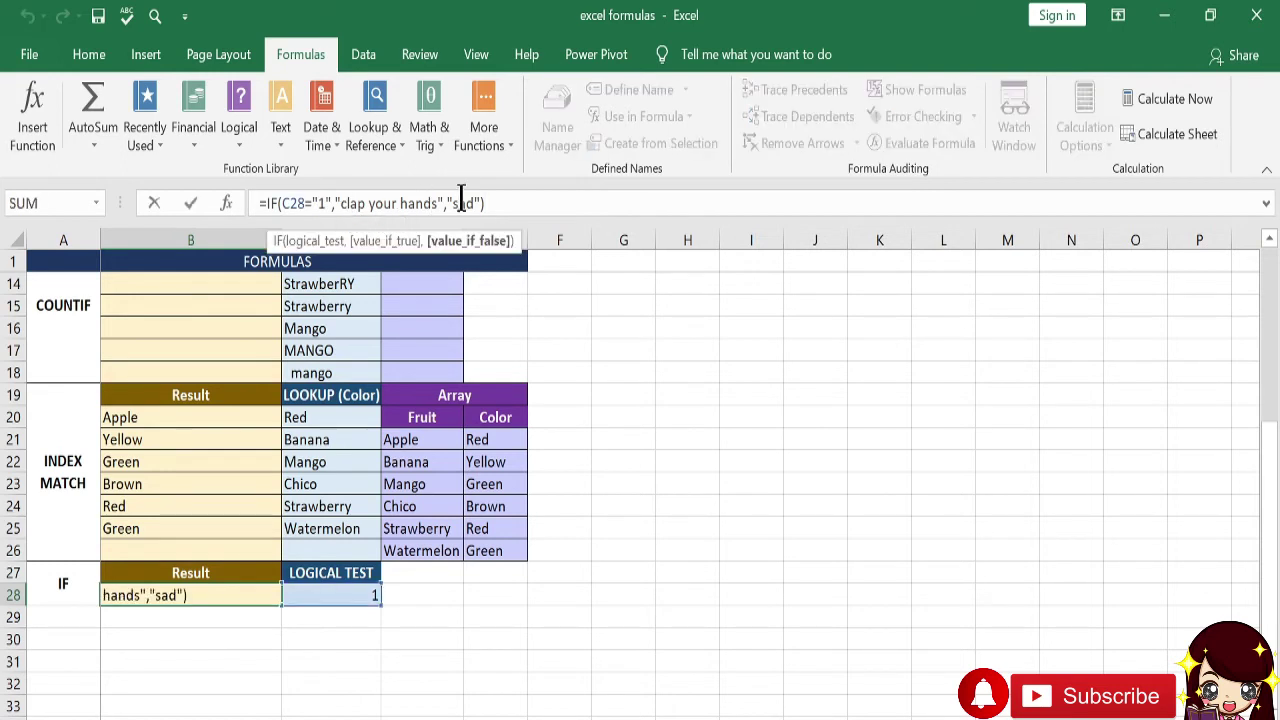
click(320, 195)
key(BackSpace)
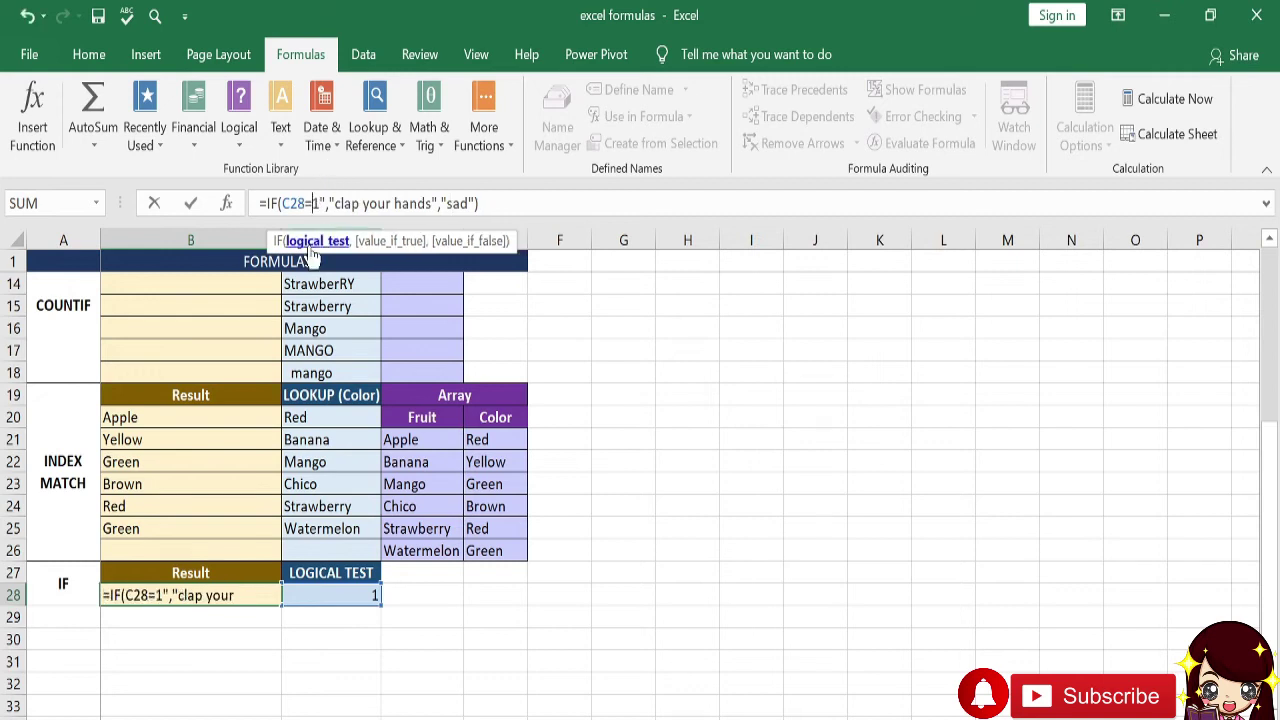
key(BackSpace)
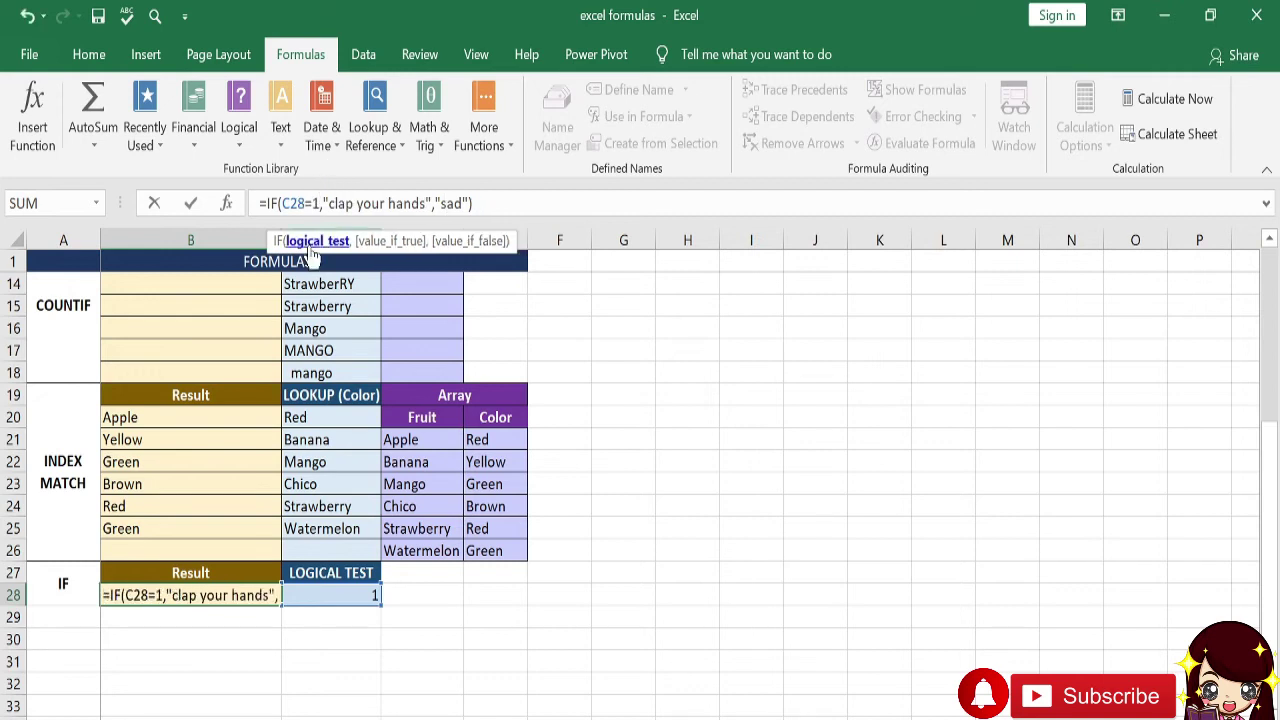
key(Return)
key(Up)
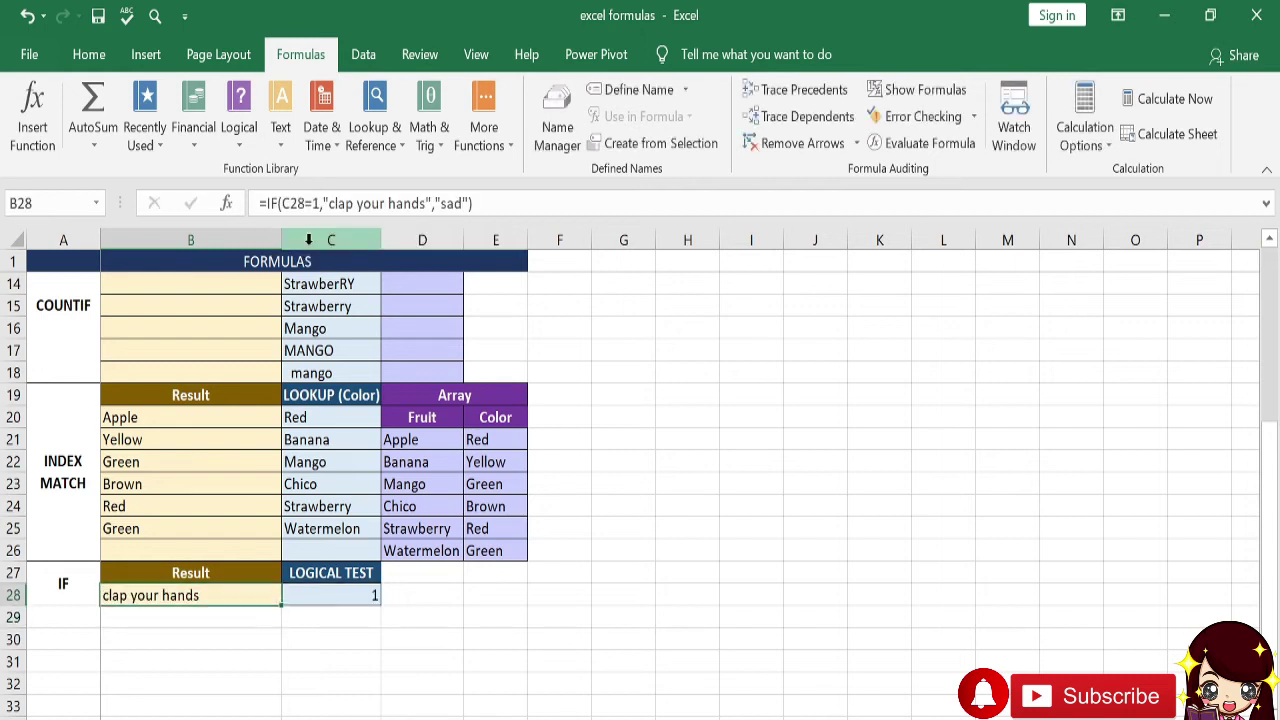
key(Right)
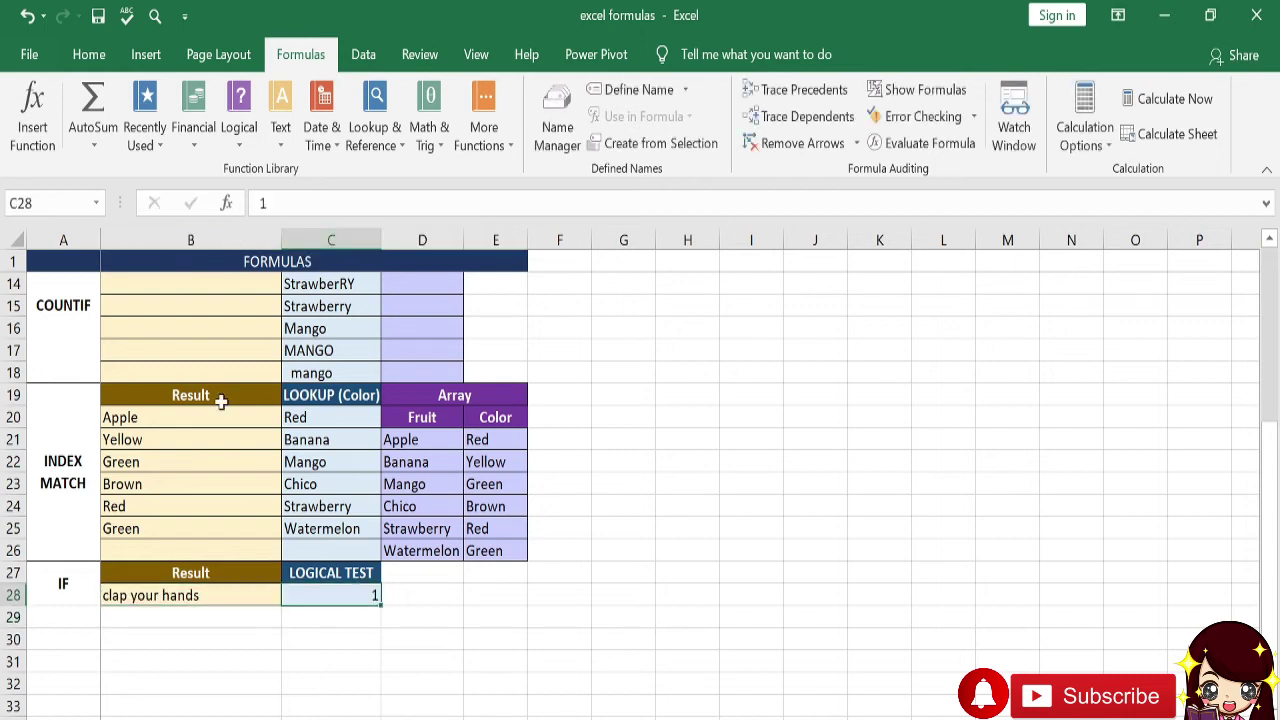
Check B28's C28=1 condition and clap your hands result, leaving the formula unchanged
click(210, 595)
click(318, 200)
drag(318, 200, 284, 198)
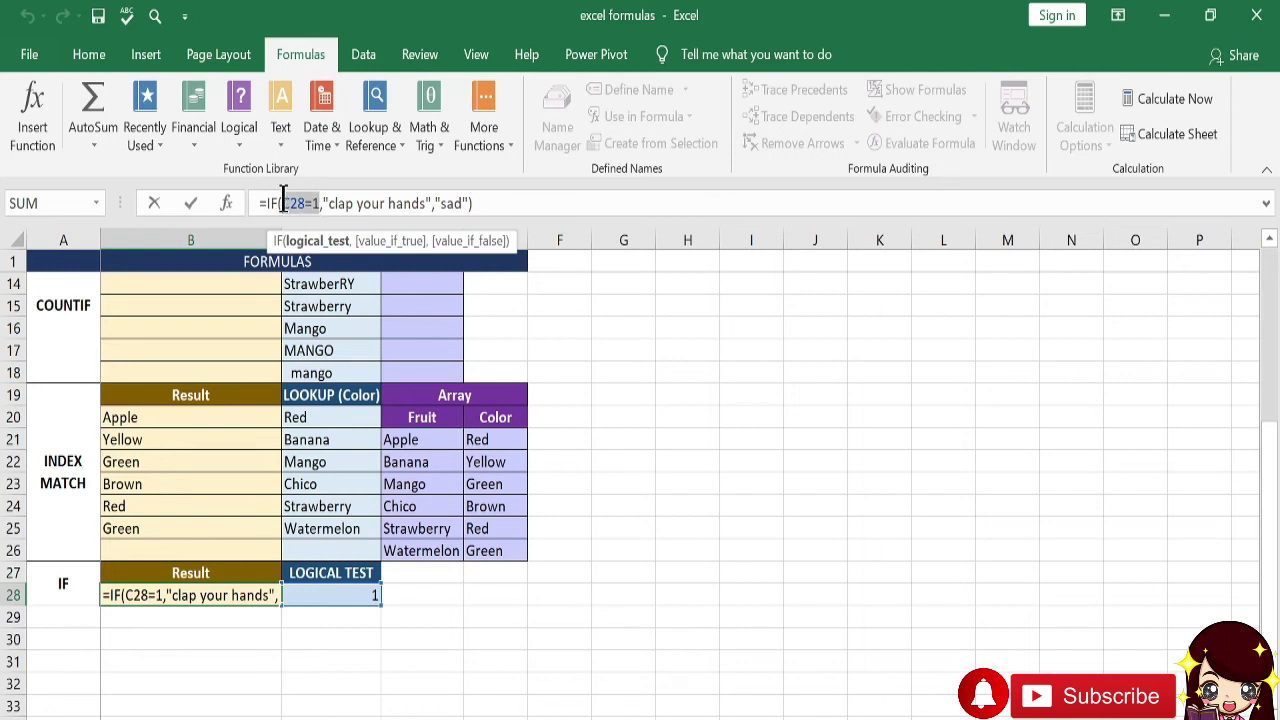
key(Escape)
key(Right)
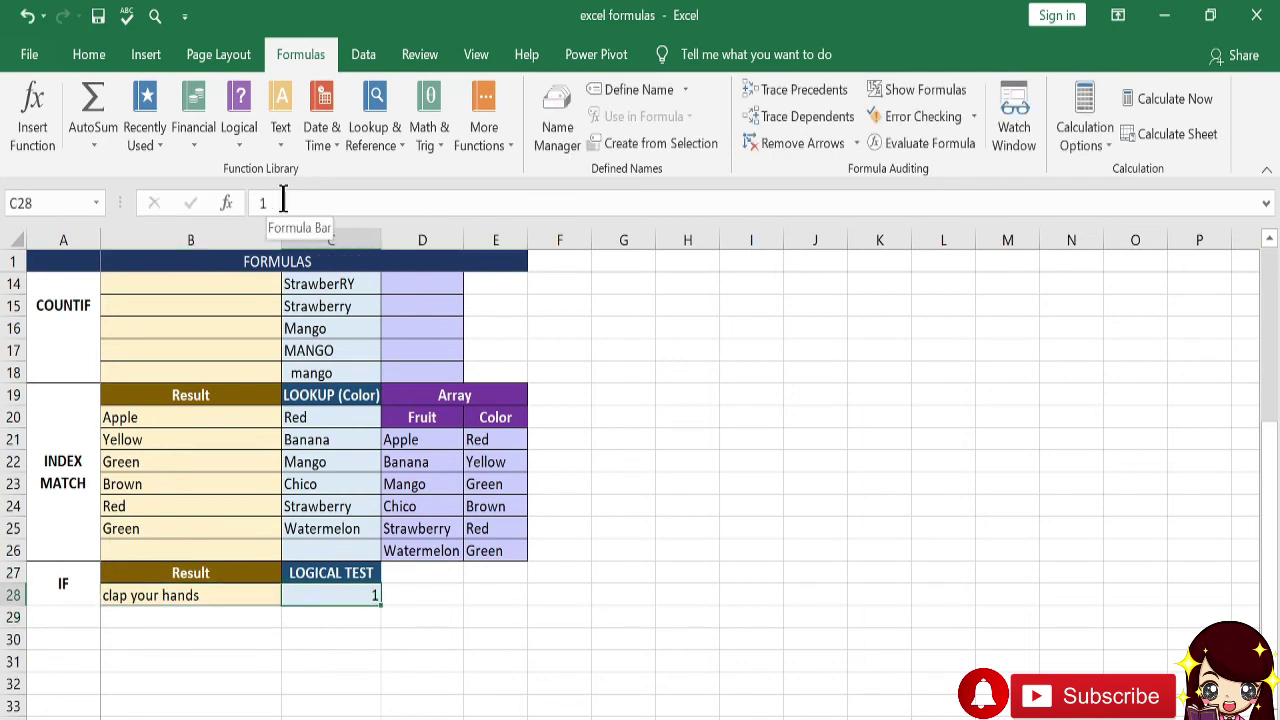
click(246, 597)
click(331, 203)
drag(331, 203, 430, 200)
click(430, 203)
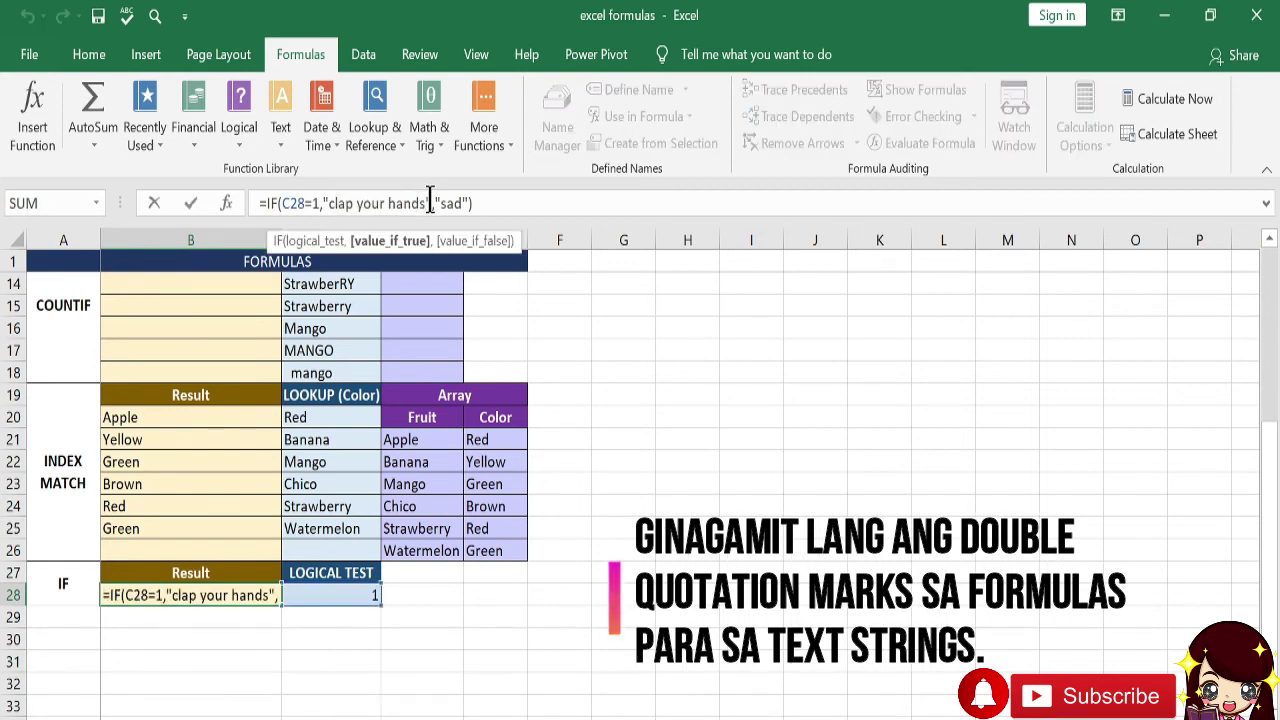
key(Return)
key(Up)
key(Right)
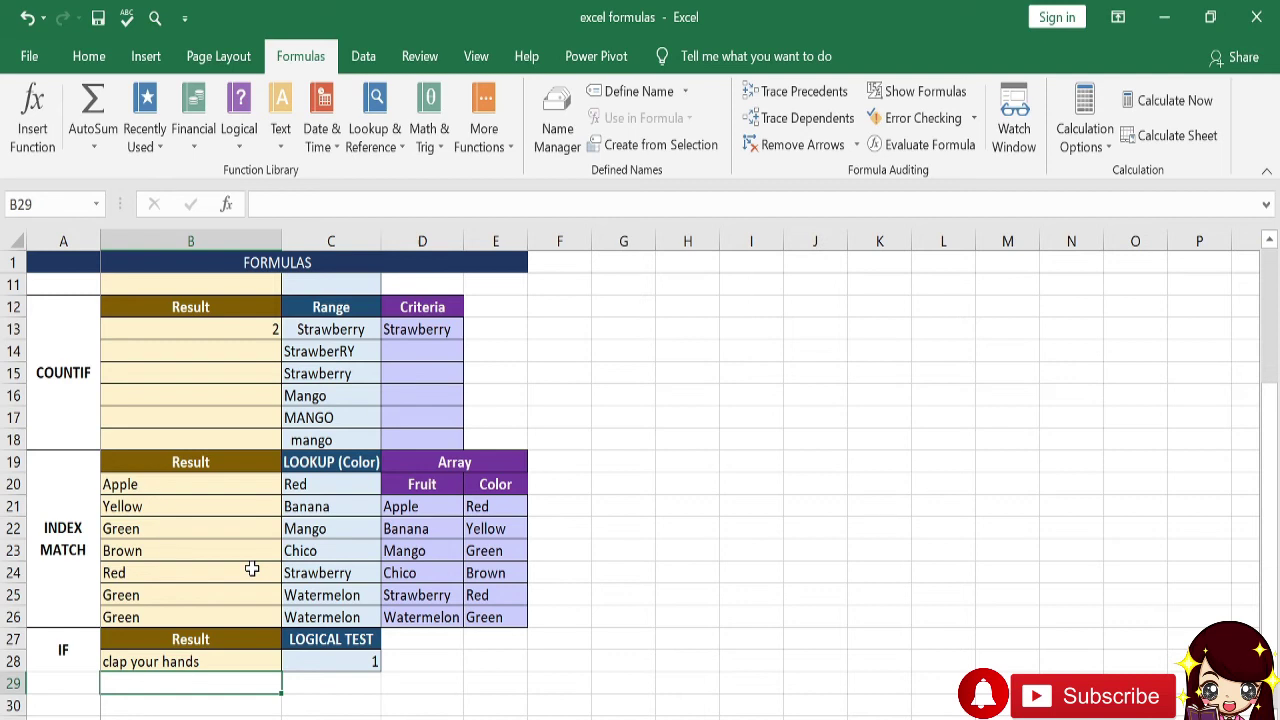
scroll(251, 568, up, 2)
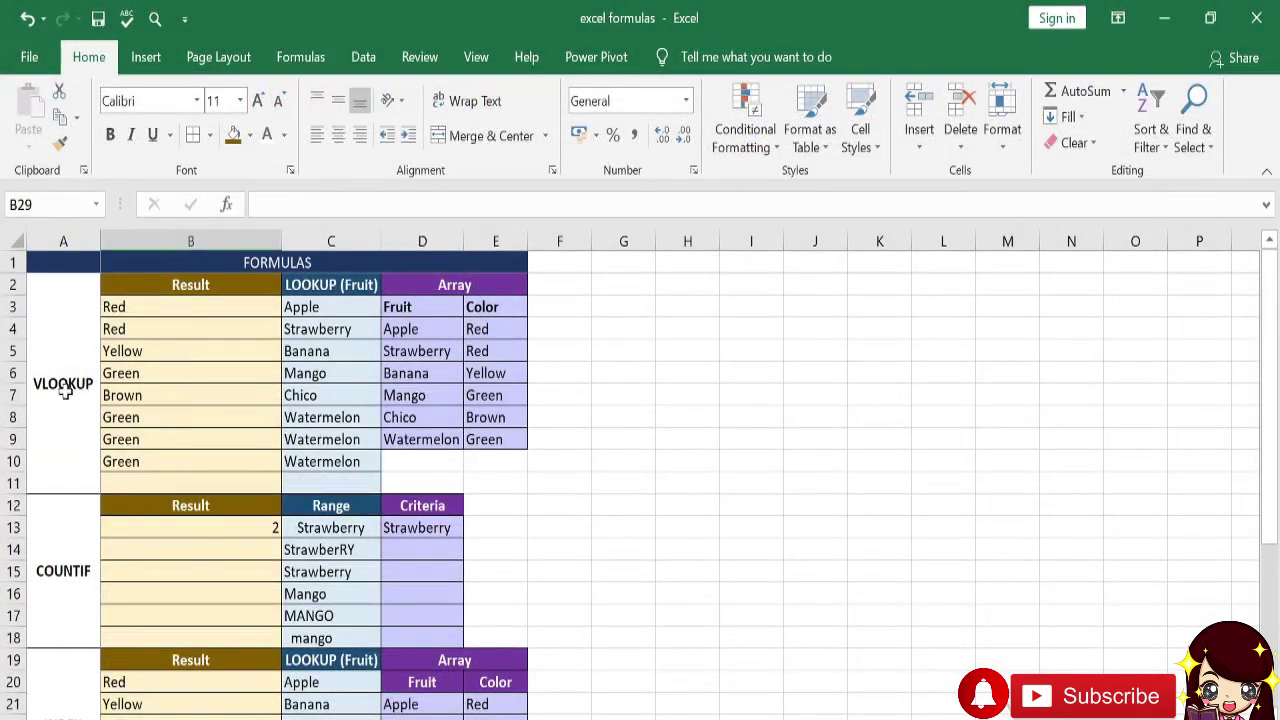
click(171, 462)
click(233, 483)
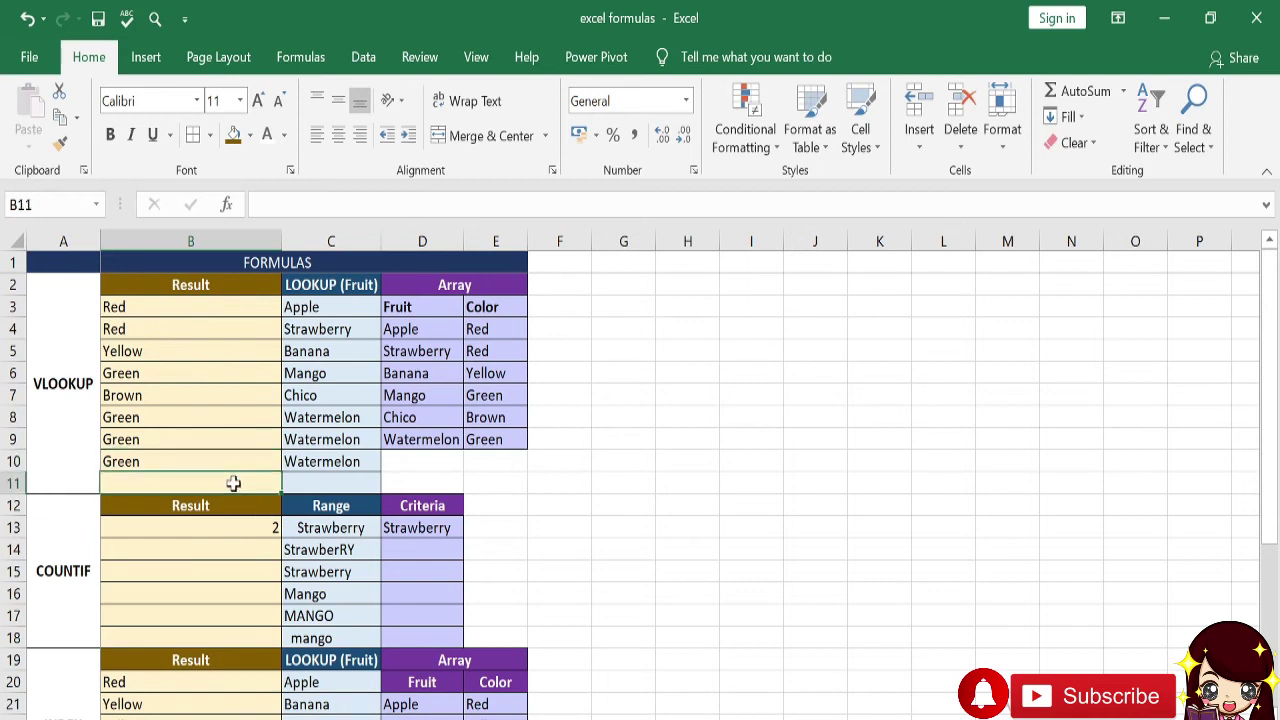
text(=vlook)
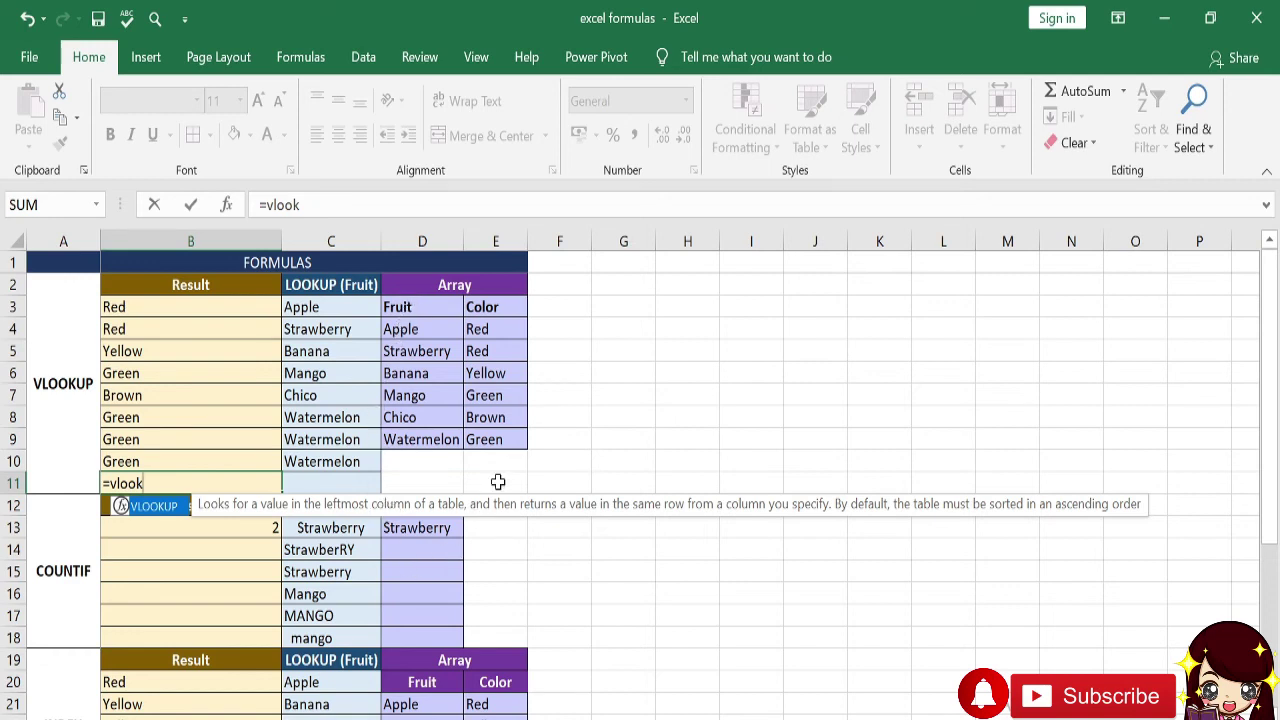
key(Return)
click(215, 483)
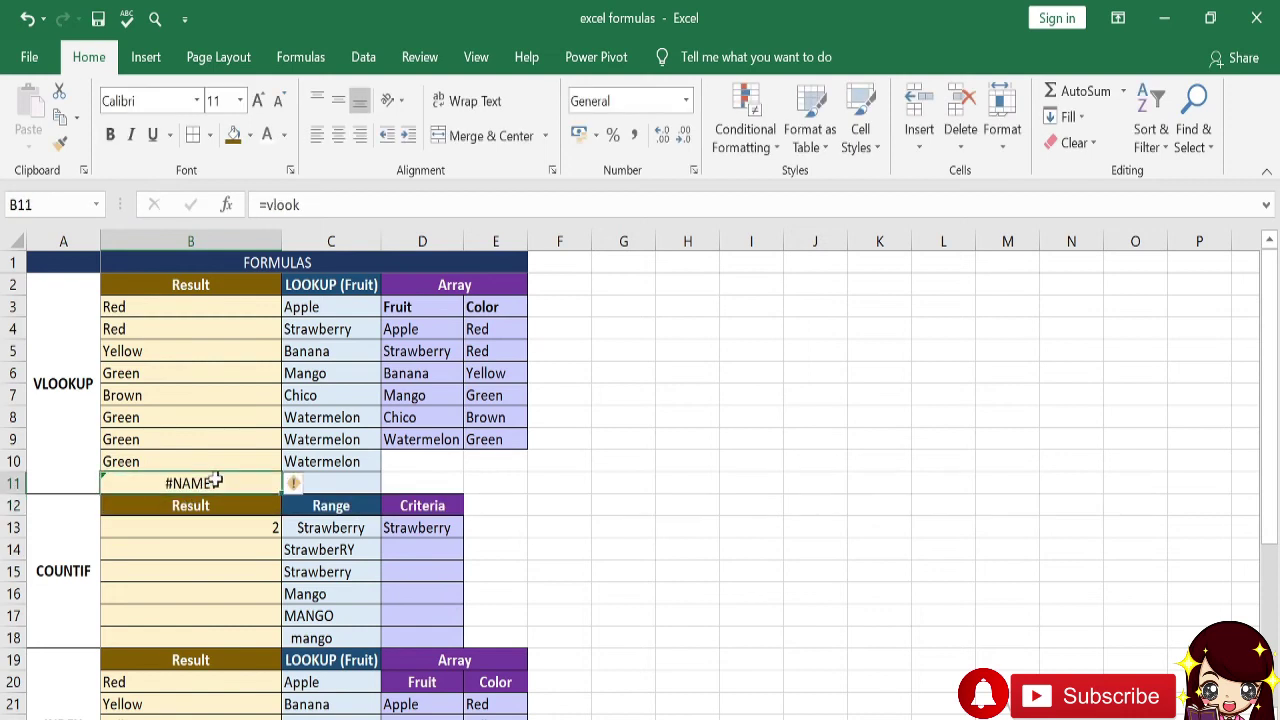
key(Delete)
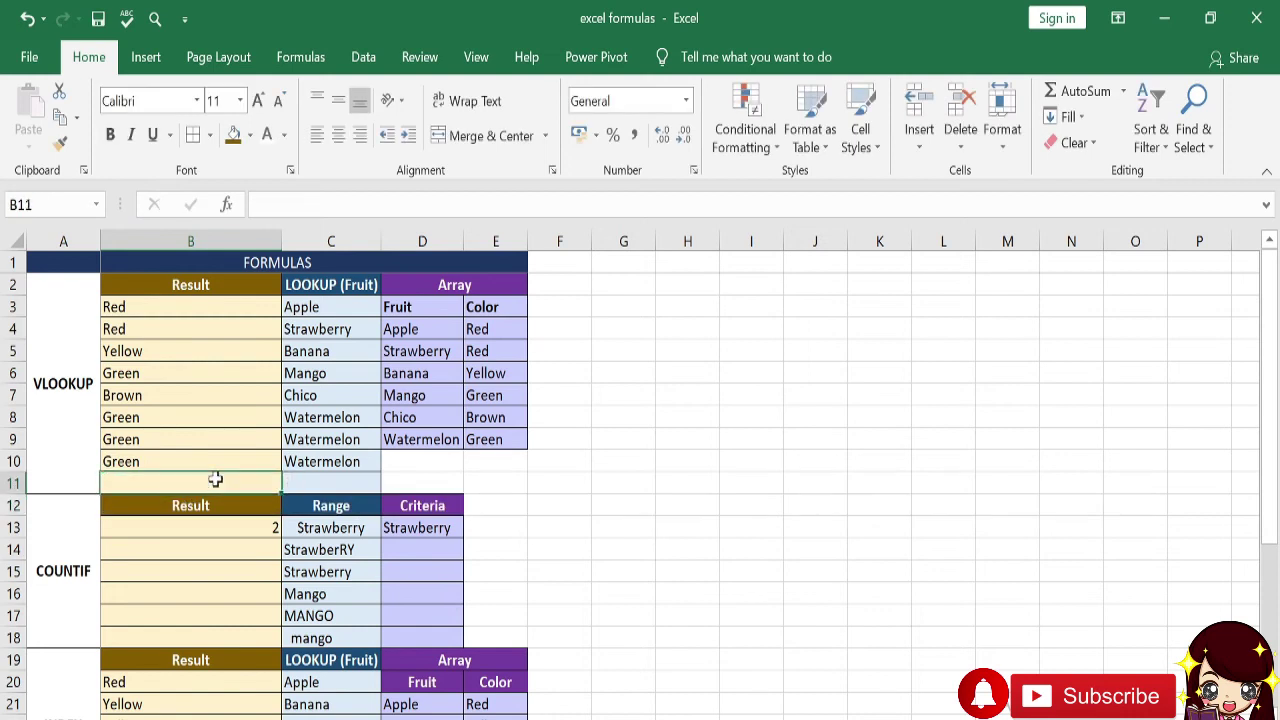
key(Down)
key(Down)
key(Down)
key(Down)
key(Down)
key(Down)
key(Down)
key(Down)
key(Down)
key(Down)
key(Down)
key(Down)
key(Down)
key(Down)
key(Down)
key(Down)
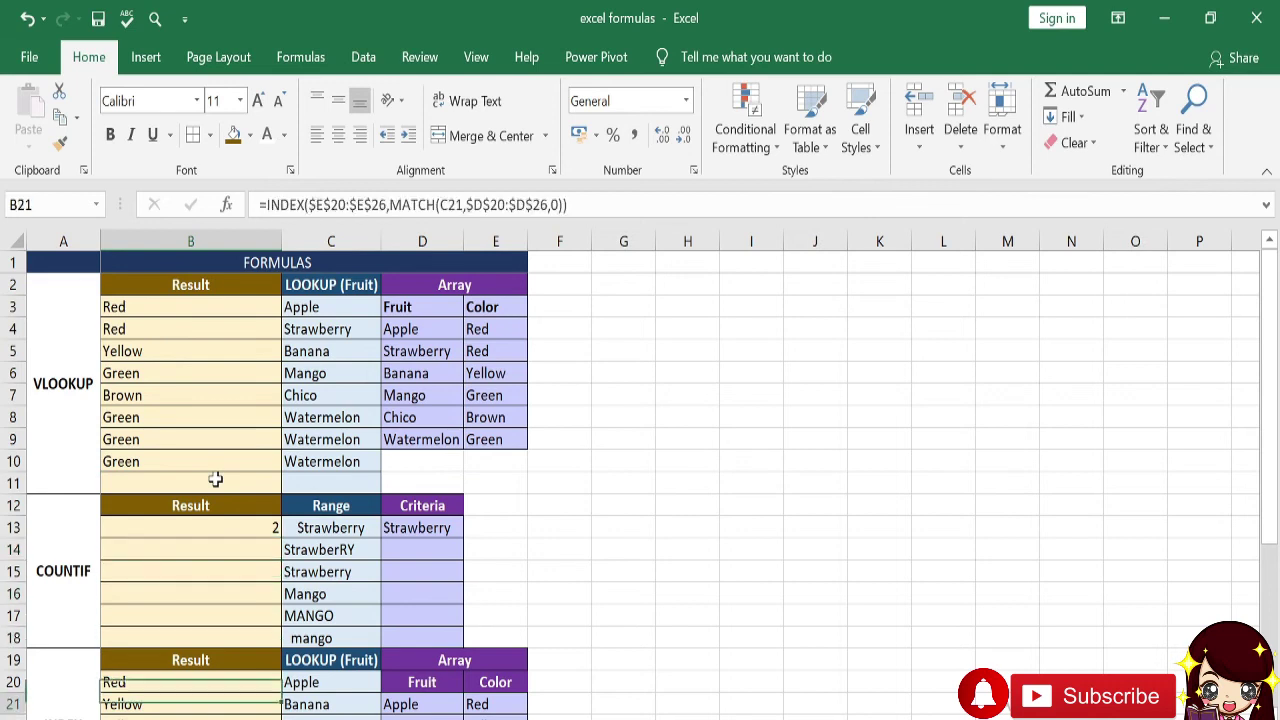
key(Down)
key(Right)
key(Right)
key(Down)
key(Up)
key(Up)
key(Up)
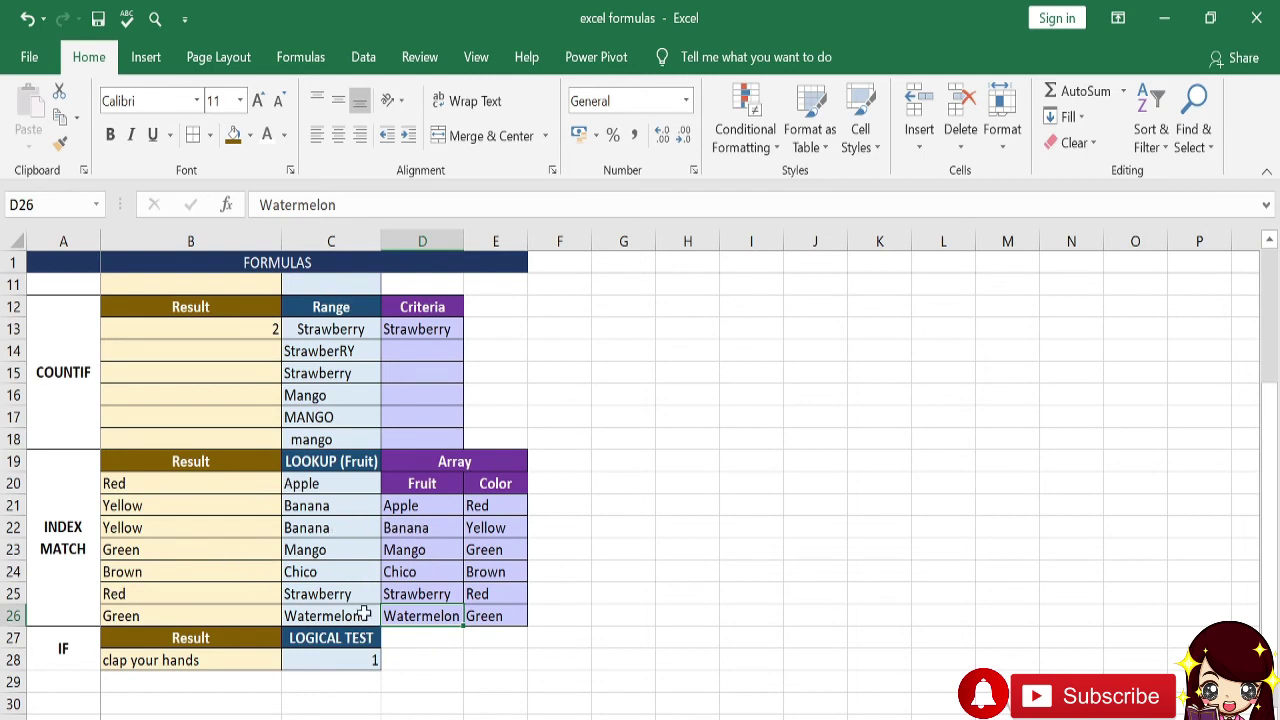
Review B20's INDEX/MATCH formula without changing it
click(430, 511)
click(172, 484)
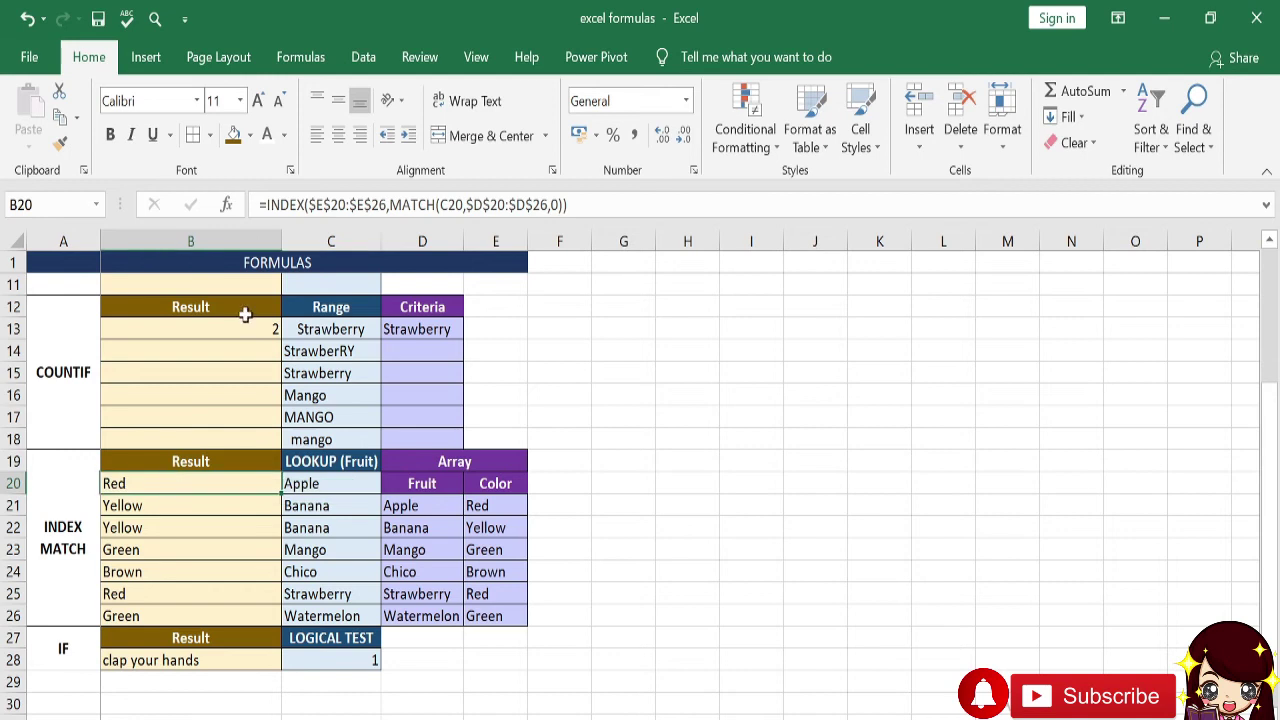
click(358, 205)
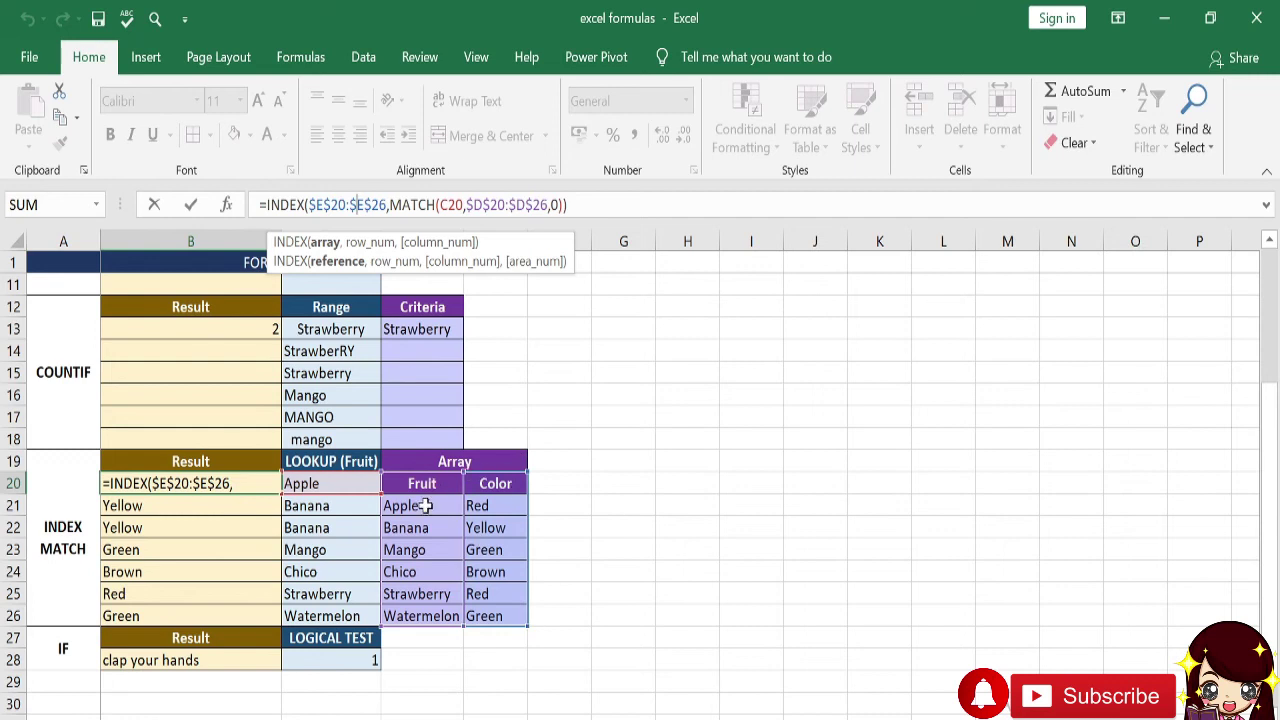
key(Return)
key(Up)
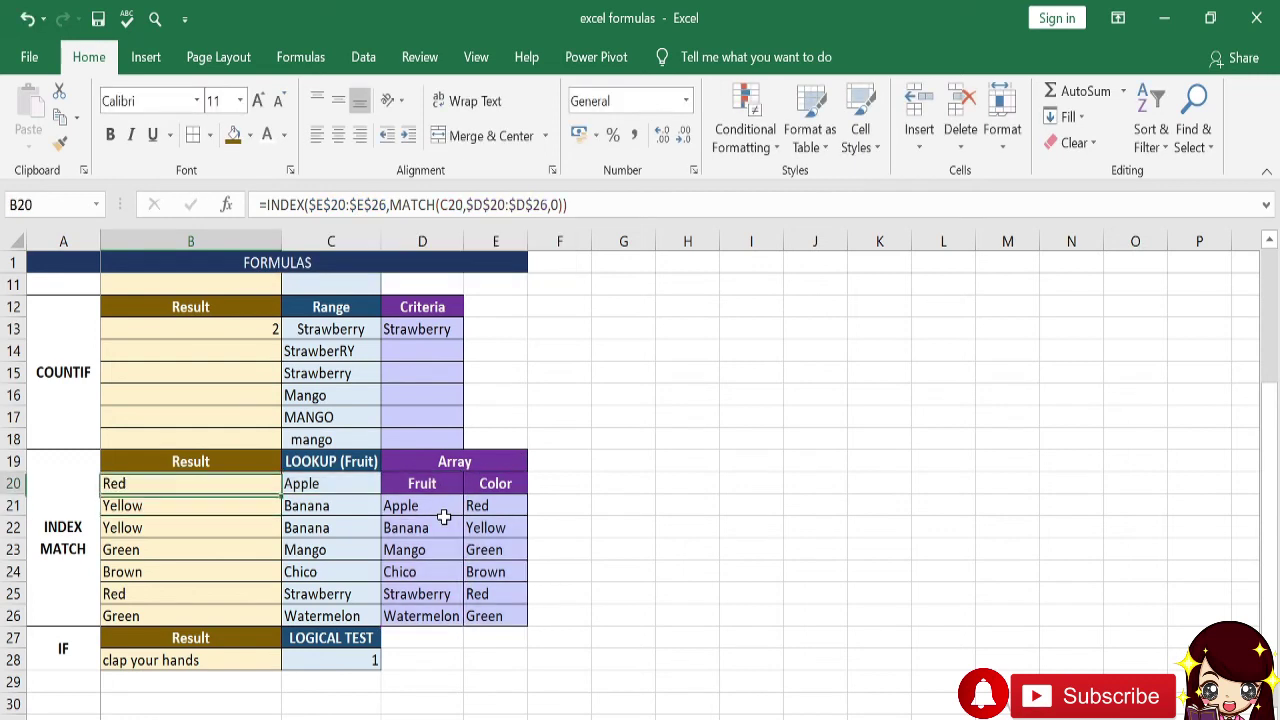
key(Right)
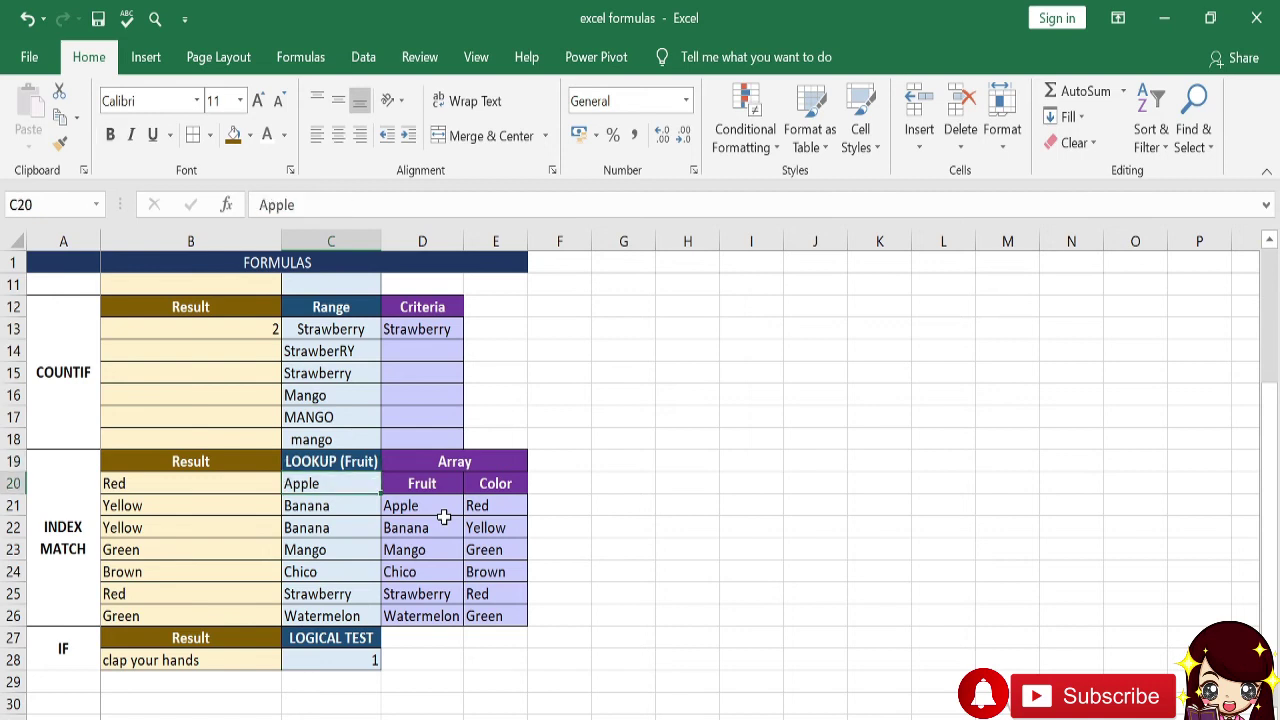
Enter Red as the lookup value in C20 and clear the old fruit names in C21:C26
text(Red)
key(Return)
key(shift+Down)
key(shift+Down)
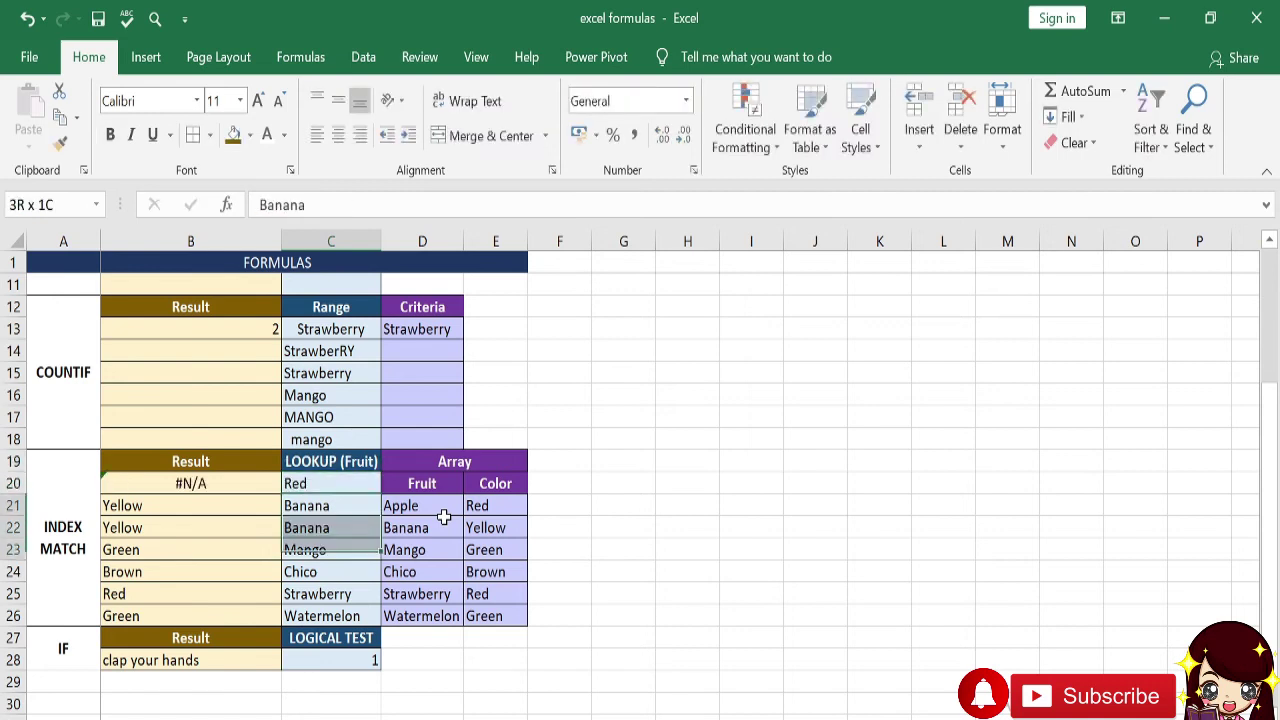
key(shift+Down)
key(shift+Down)
key(shift+Down)
key(Delete)
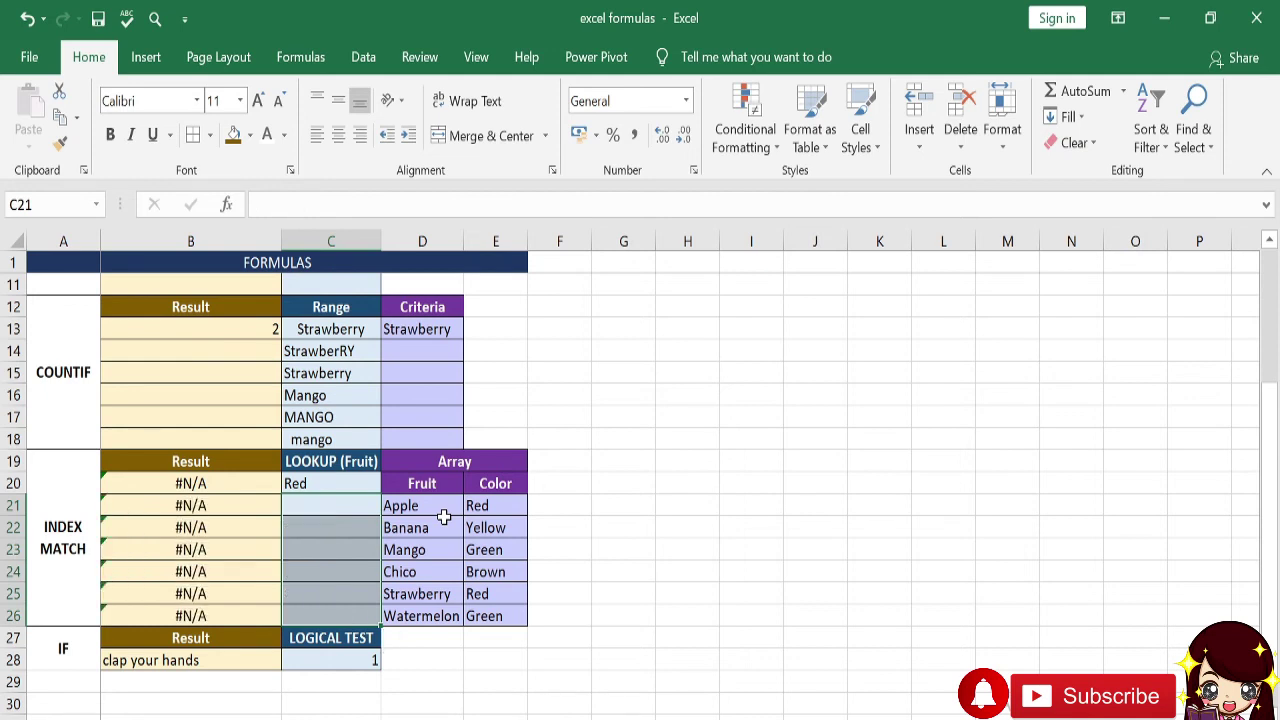
Rename the C19 header from LOOKUP (Fruit) to LOOKUP (Color)
key(Up)
key(Up)
drag(345, 204, 323, 204)
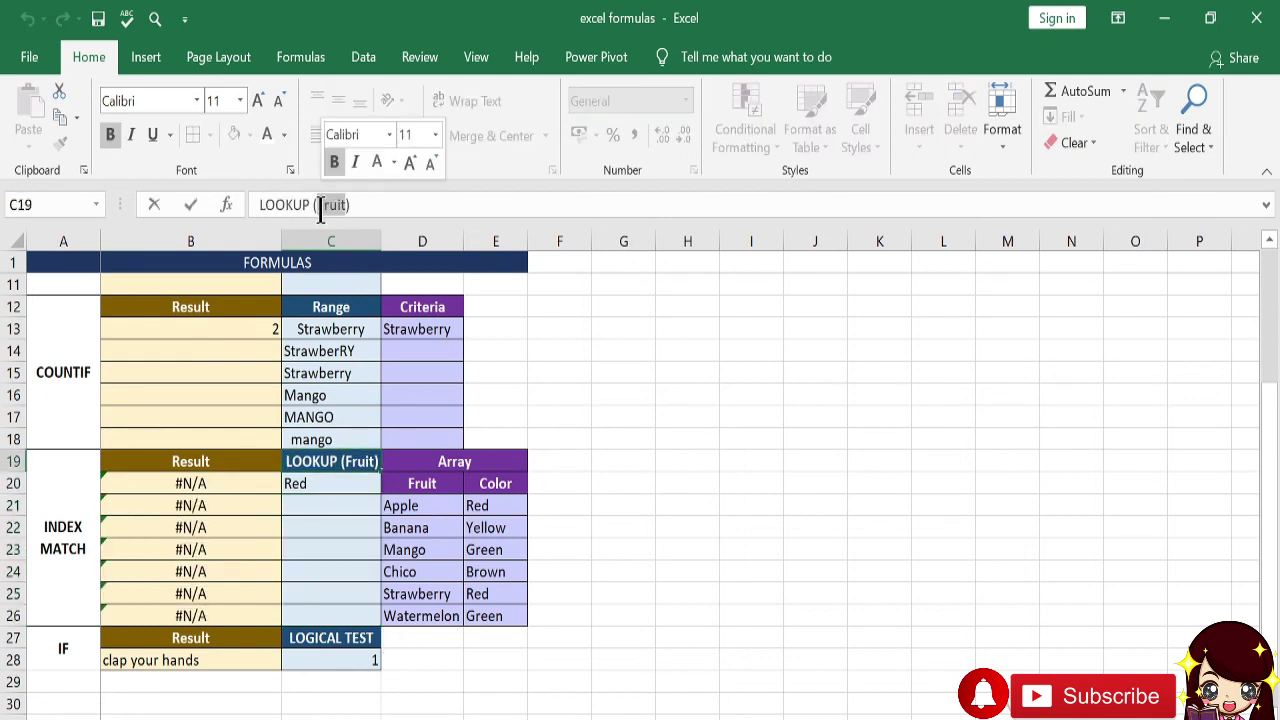
text(COL)
key(BackSpace)
key(BackSpace)
text(olor)
key(Return)
key(Up)
key(Down)
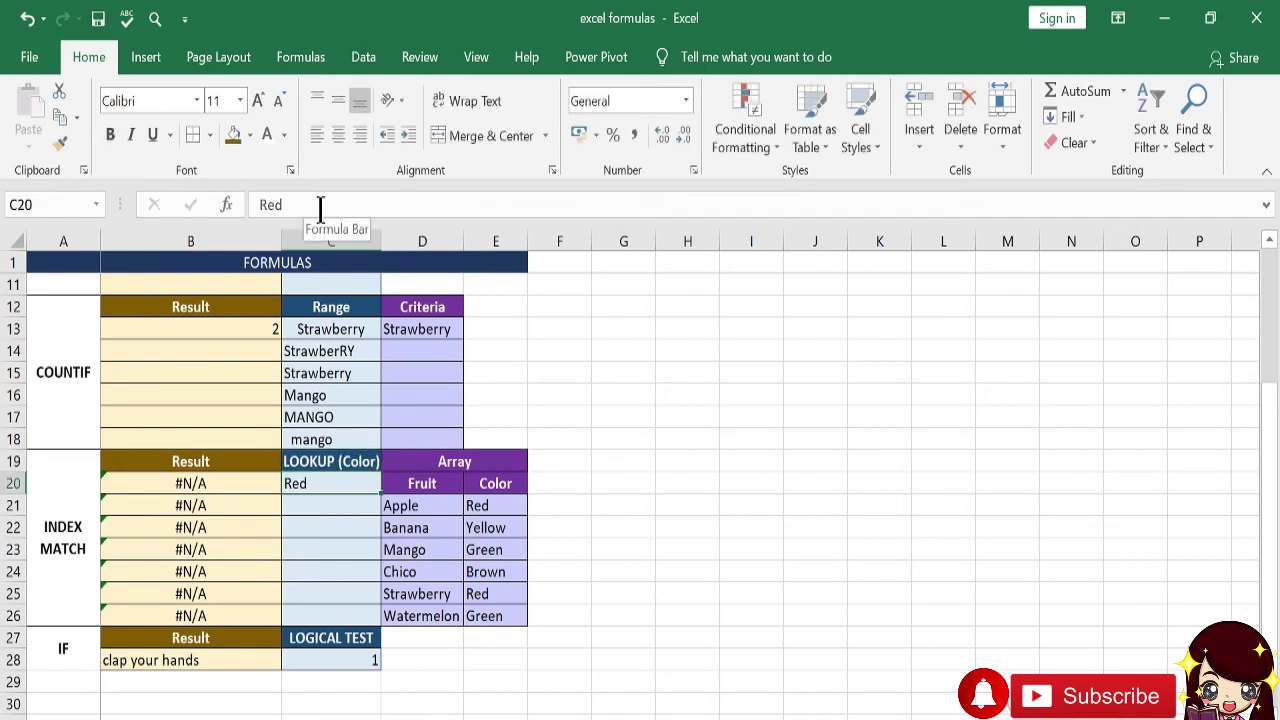
click(238, 484)
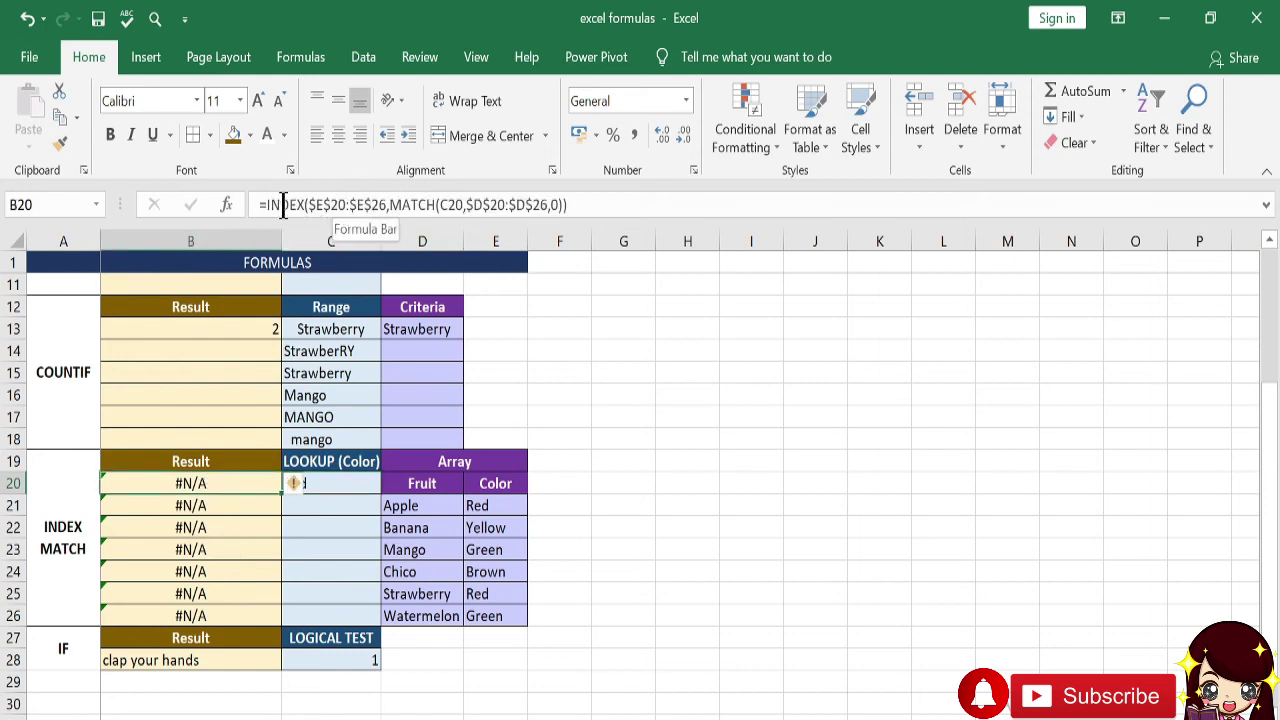
Rewrite B20 as =INDEX($D$21:$D$26,MATCH(C20,$E$21:$E$26,0)) so Red returns Apple
click(318, 204)
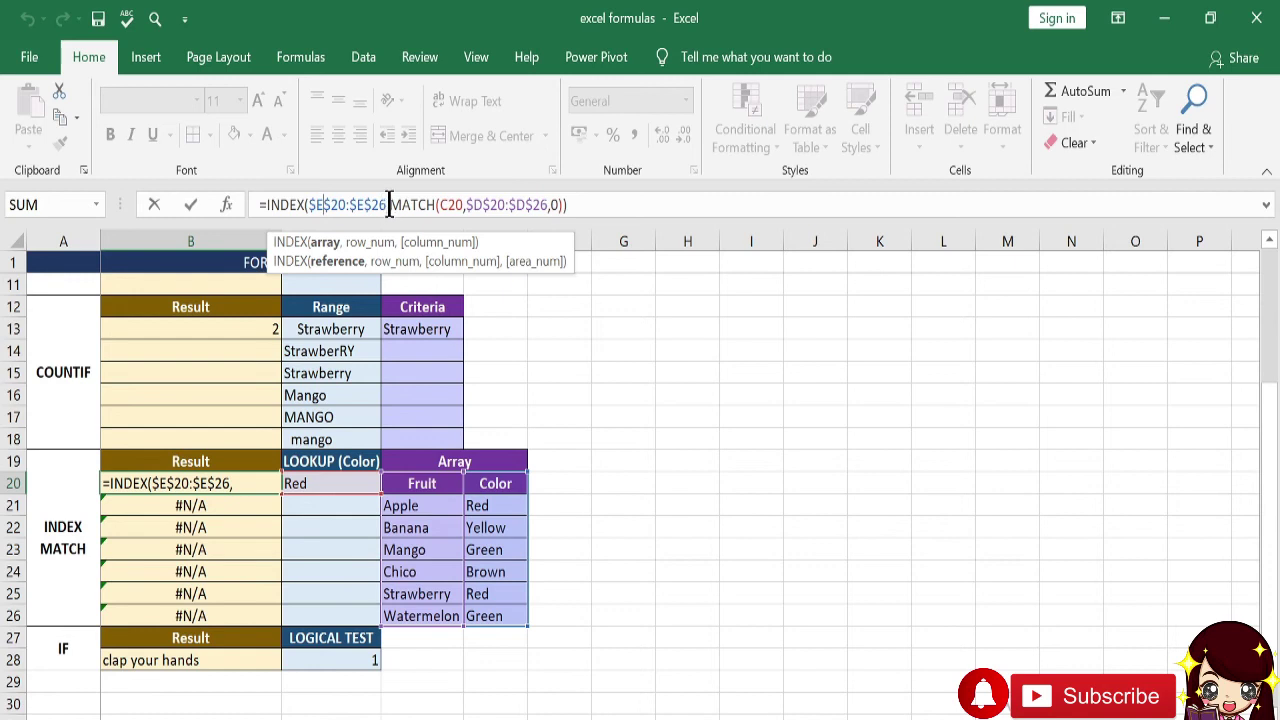
drag(313, 204, 691, 212)
key(Delete)
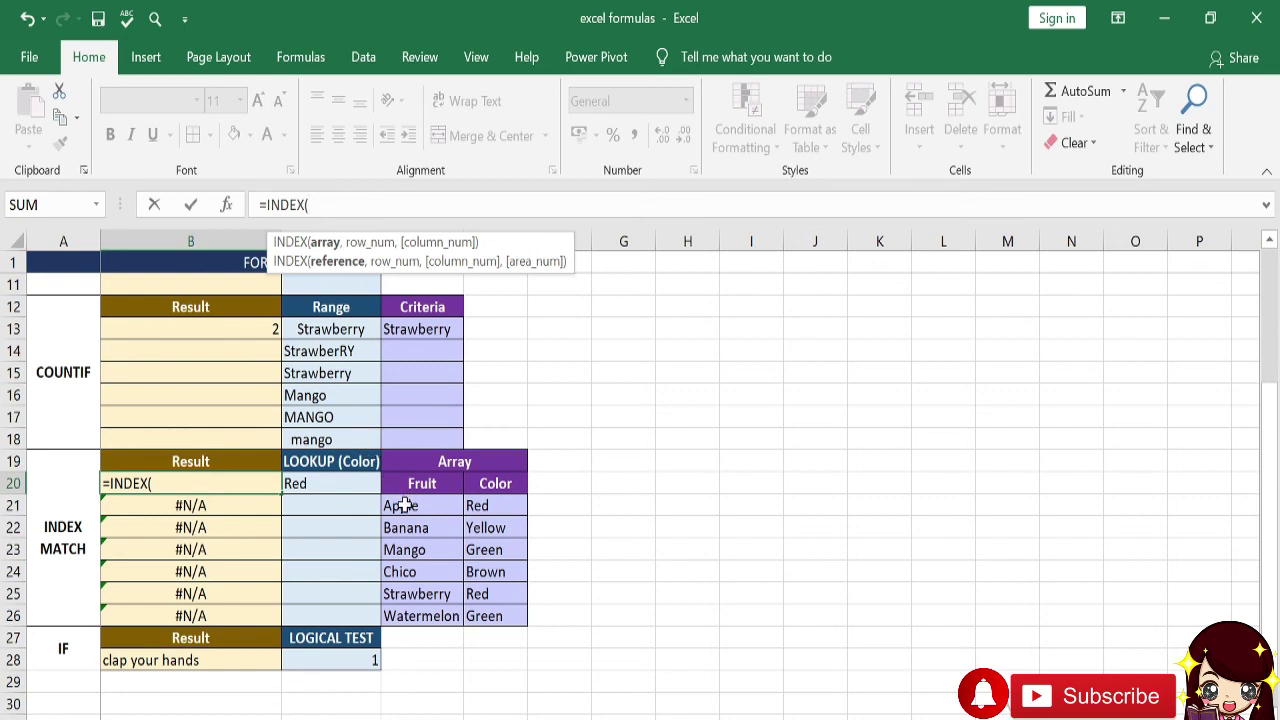
drag(403, 505, 417, 611)
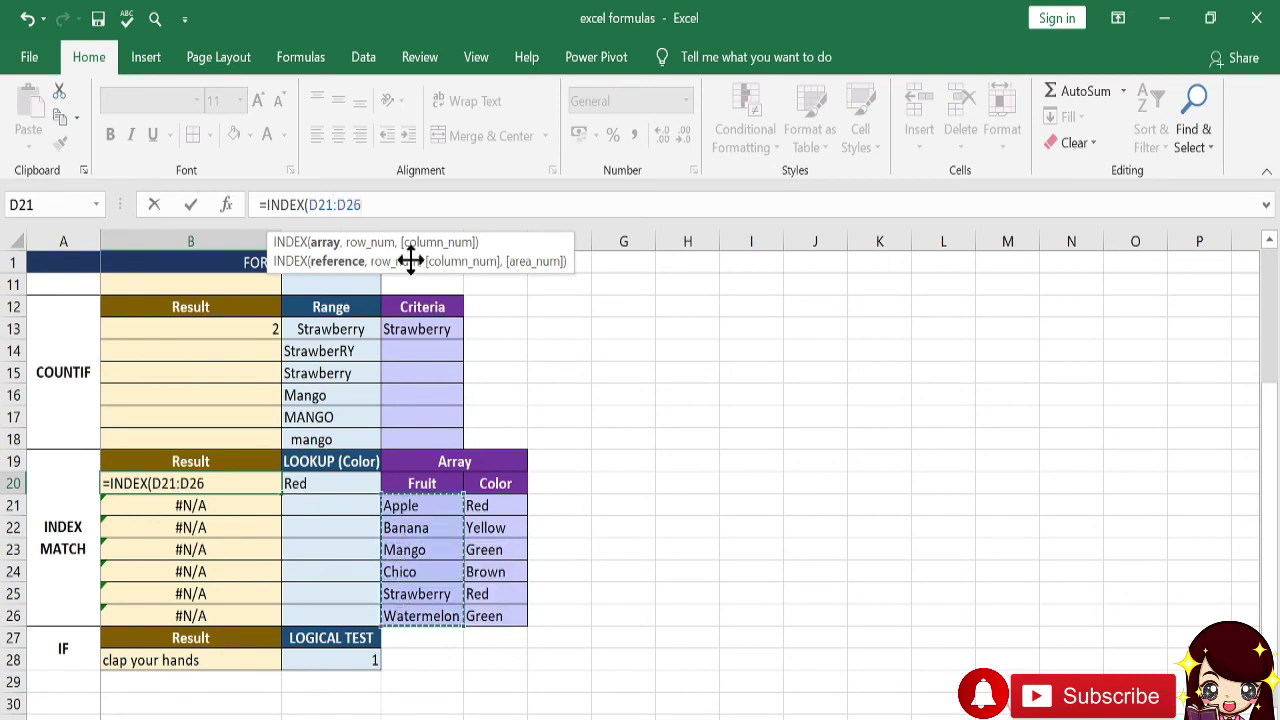
key(F4)
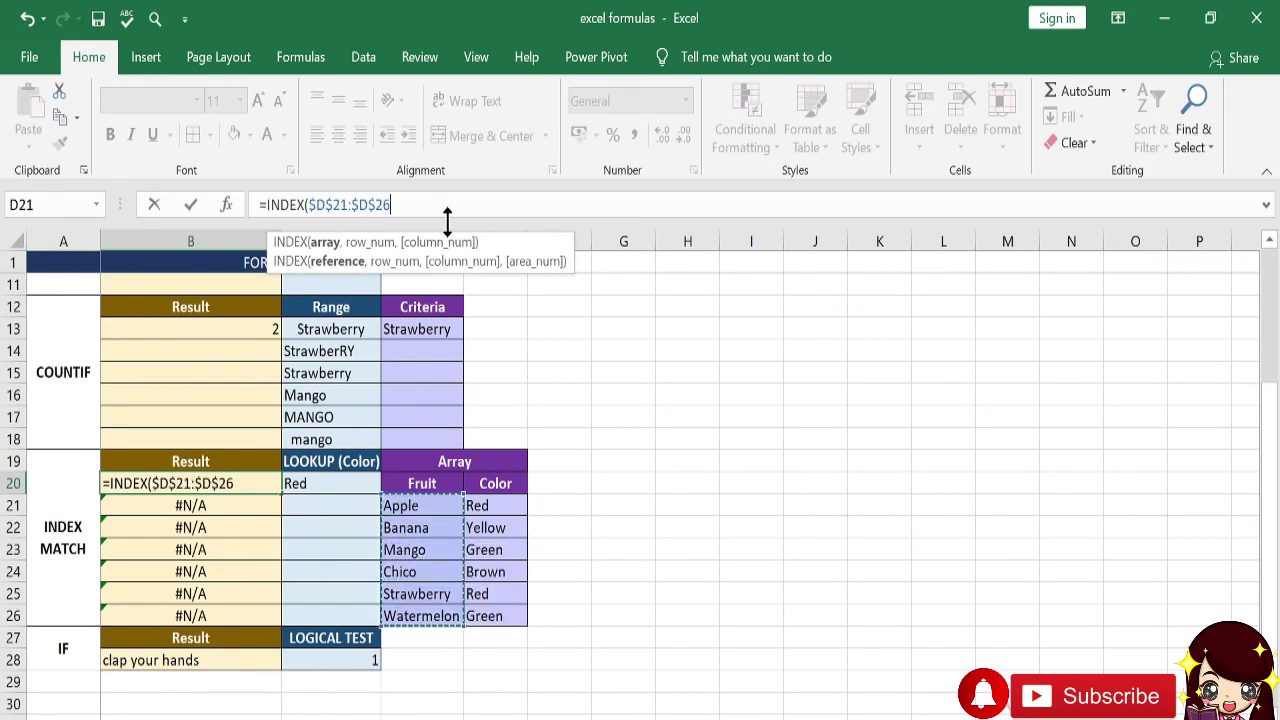
text(,)
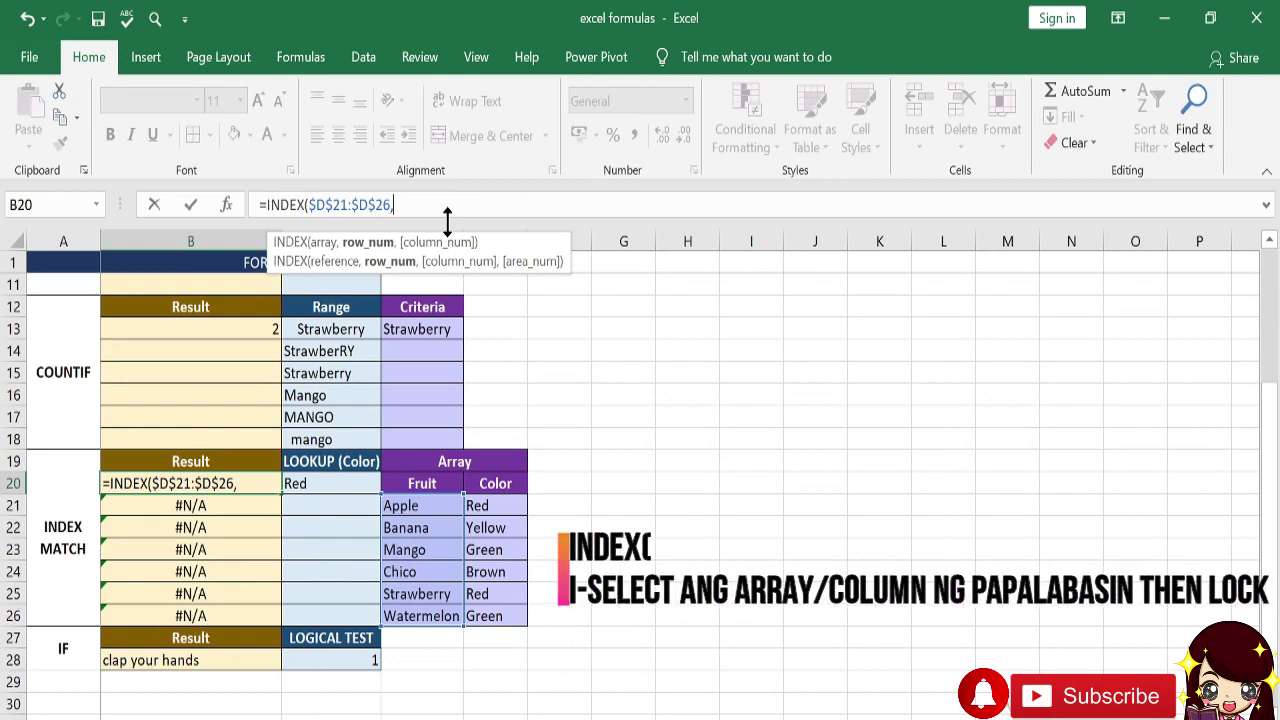
text(match()
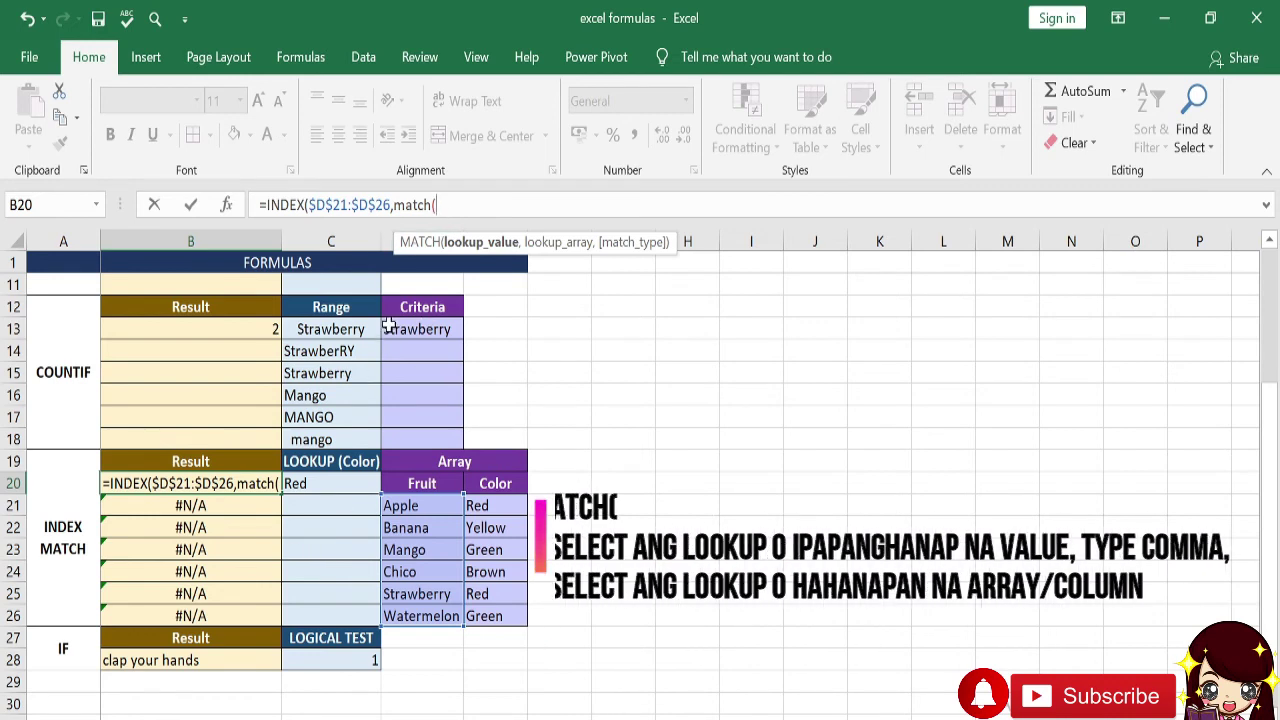
click(323, 482)
text(,)
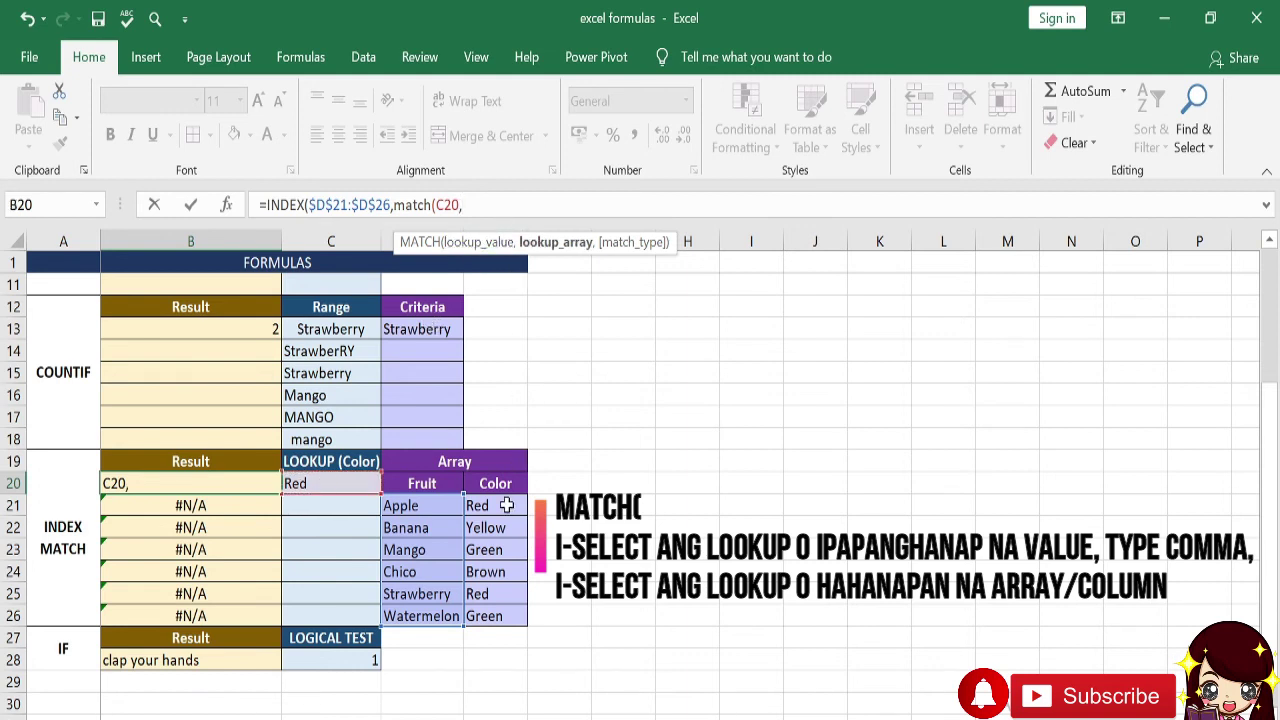
drag(507, 505, 517, 615)
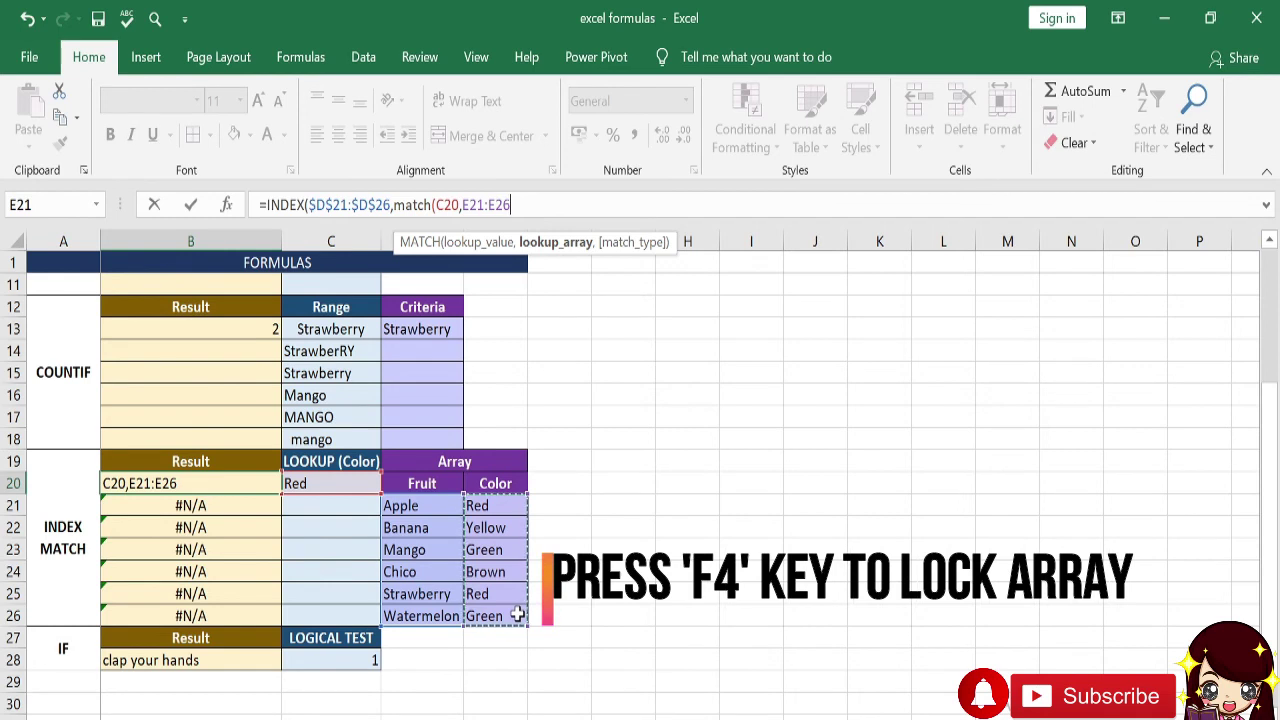
key(F4)
text(,0)
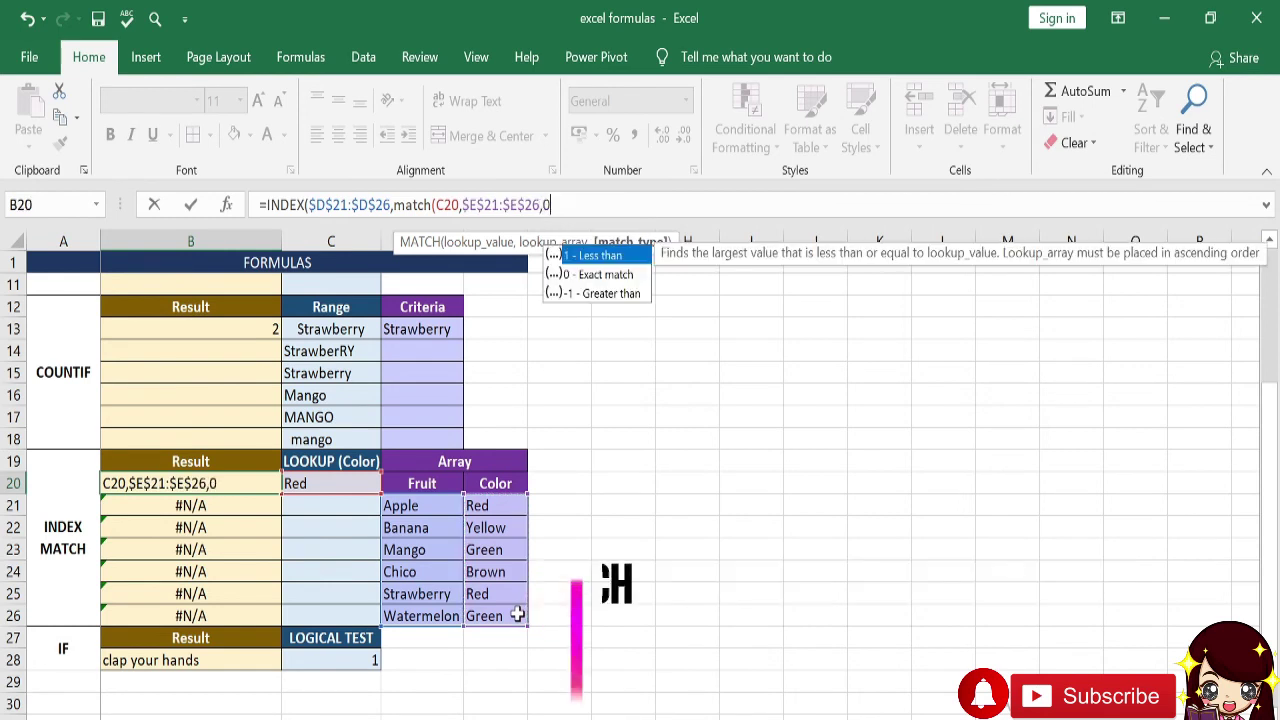
text())
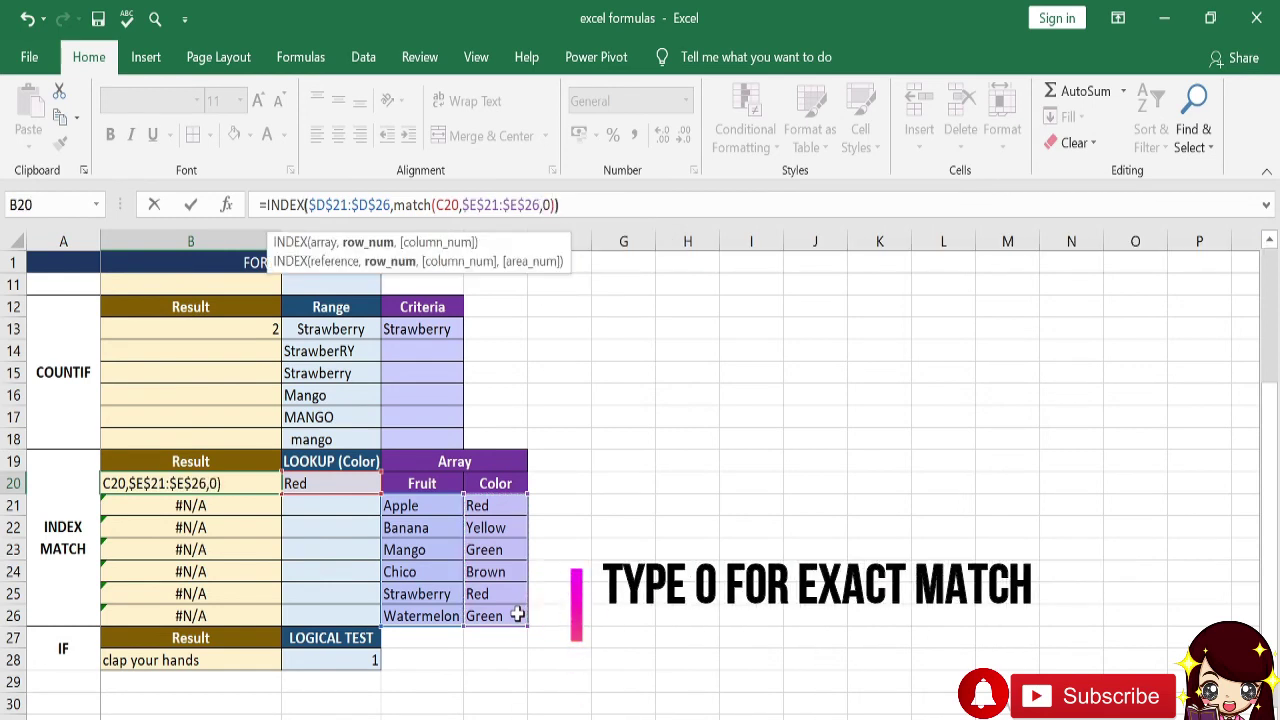
text())
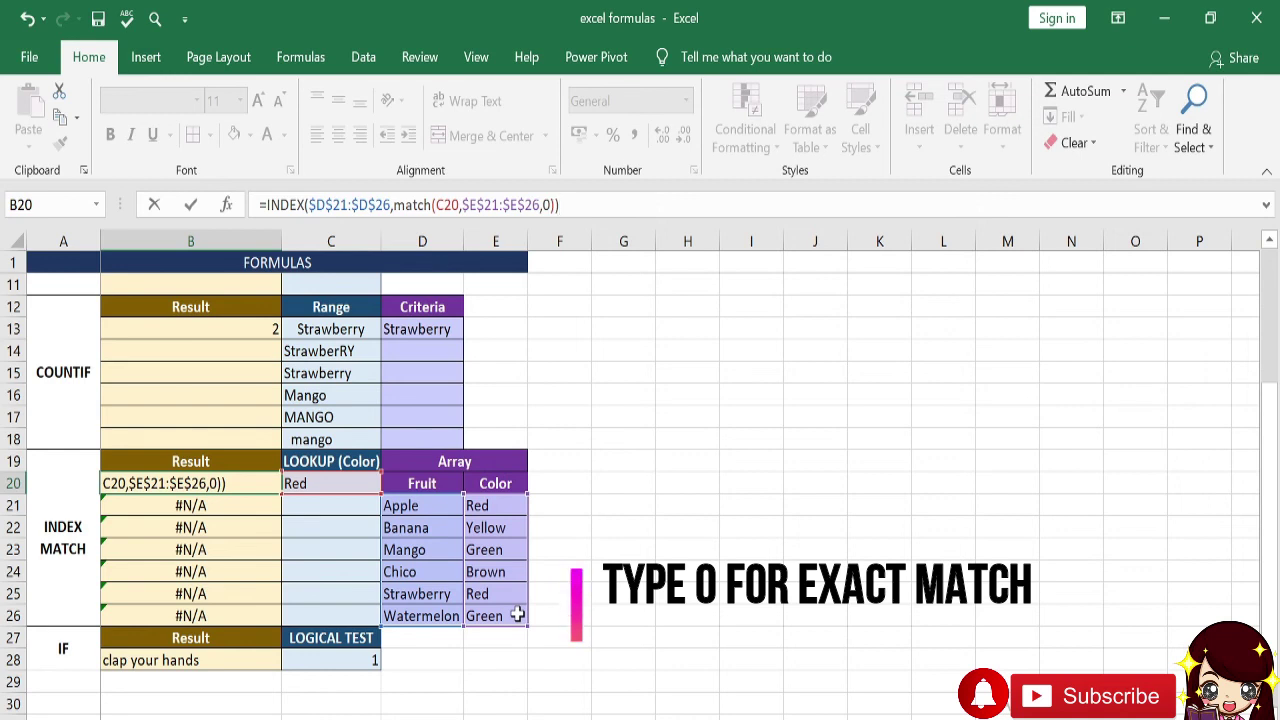
key(Return)
key(Up)
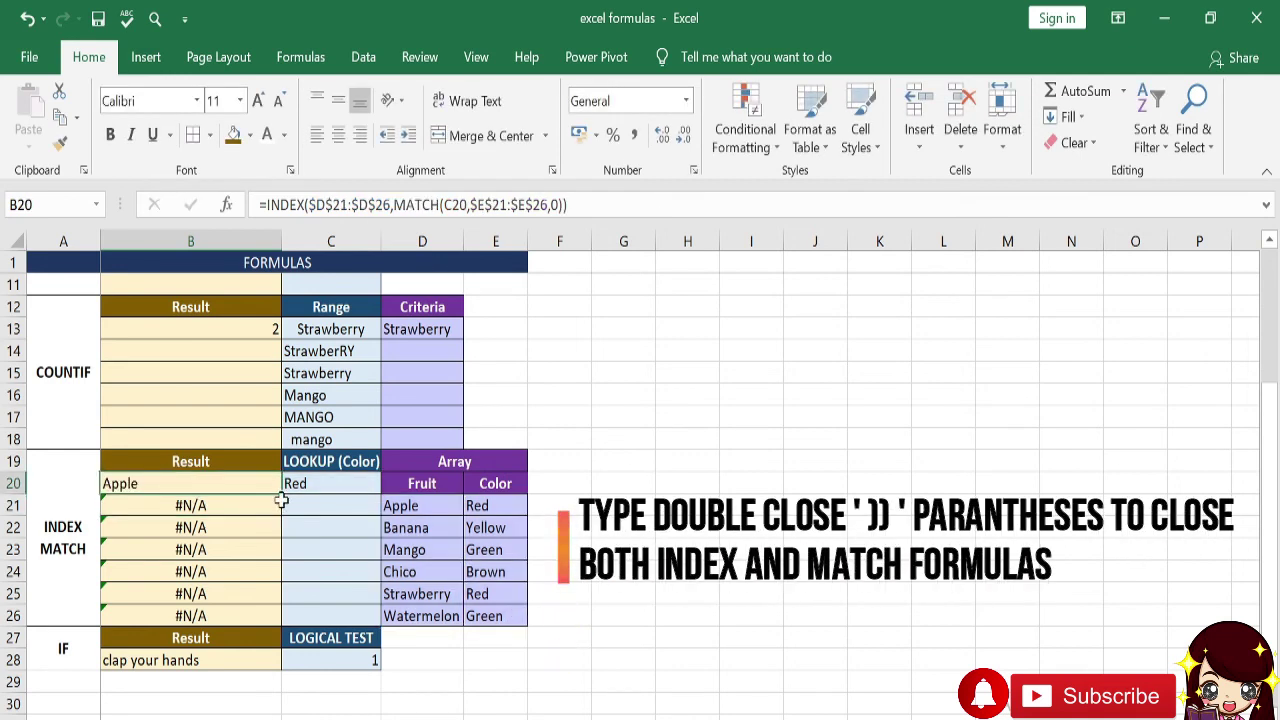
click(422, 527)
key(ctrl+c)
drag(405, 528, 415, 615)
key(ctrl+c)
click(334, 507)
key(ctrl+alt+v)
key(v)
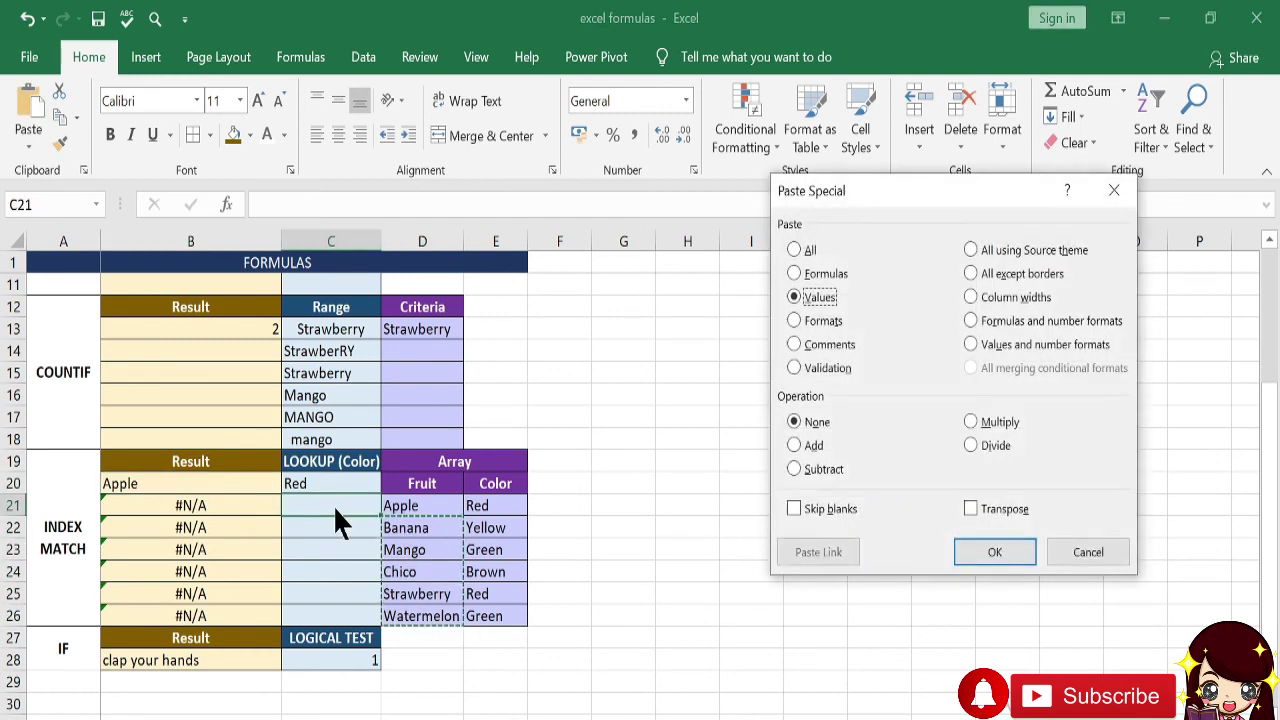
key(Return)
click(220, 612)
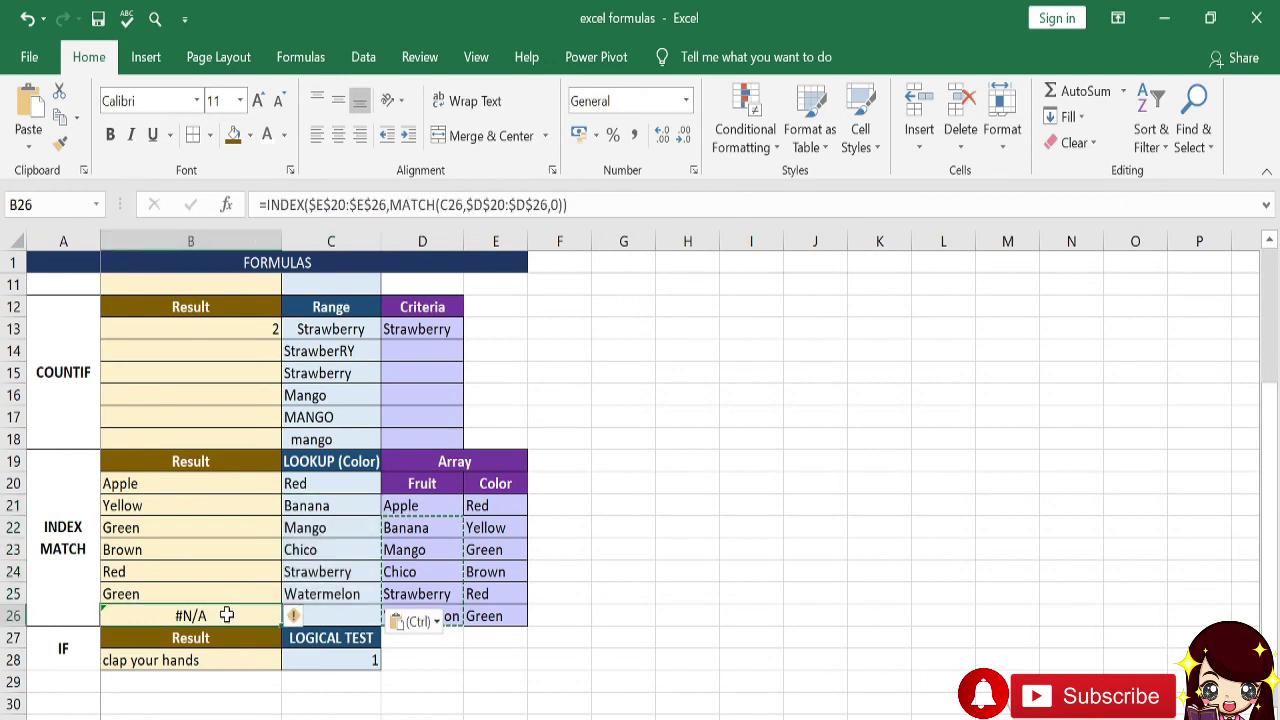
key(Escape)
key(Delete)
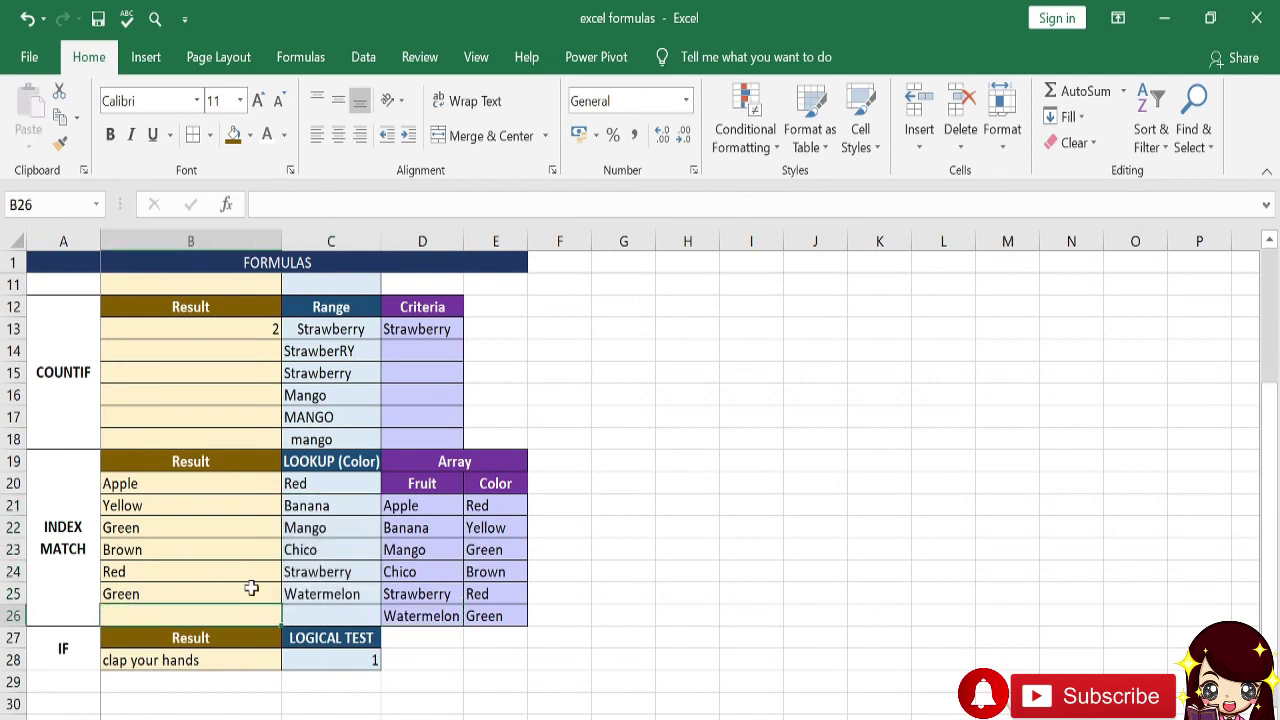
click(223, 543)
click(309, 523)
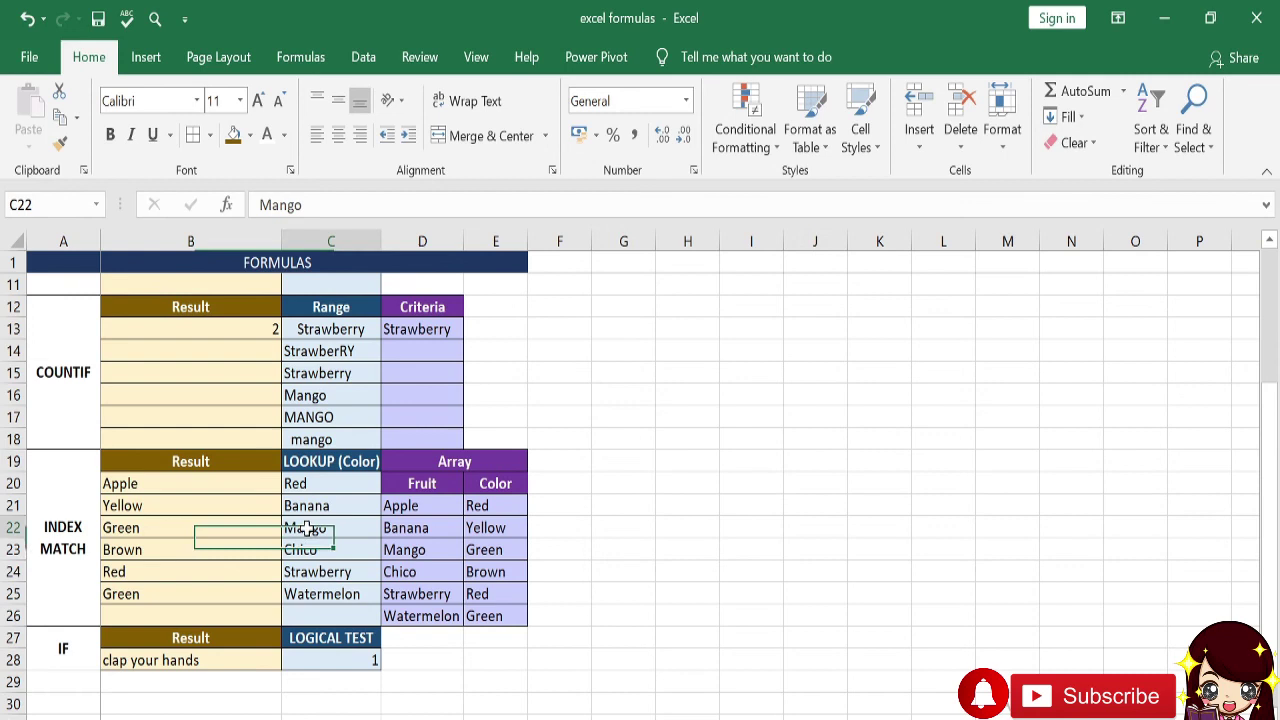
key(Up)
click(223, 501)
scroll(266, 600, up, 1)
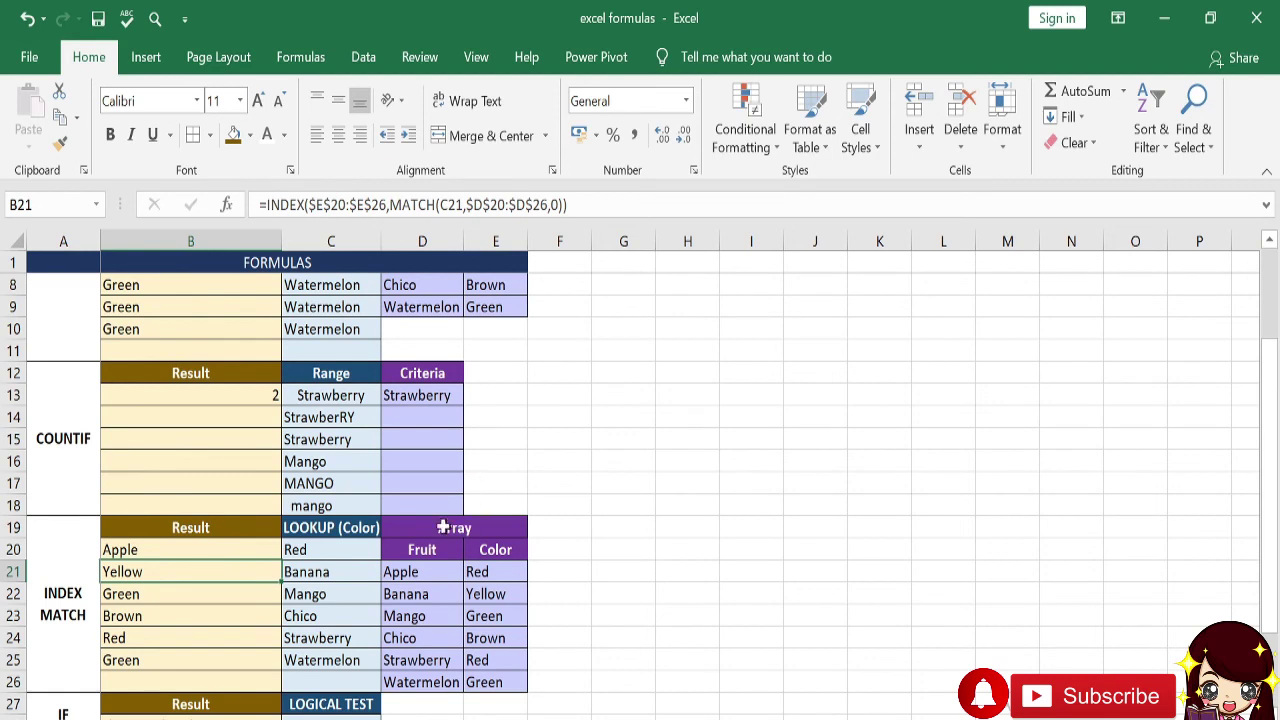
Rename the VLOOKUP table's C2 header from LOOKUP (Fruit) to LOOKUP (Color)
drag(491, 571, 491, 680)
scroll(455, 652, up, 2)
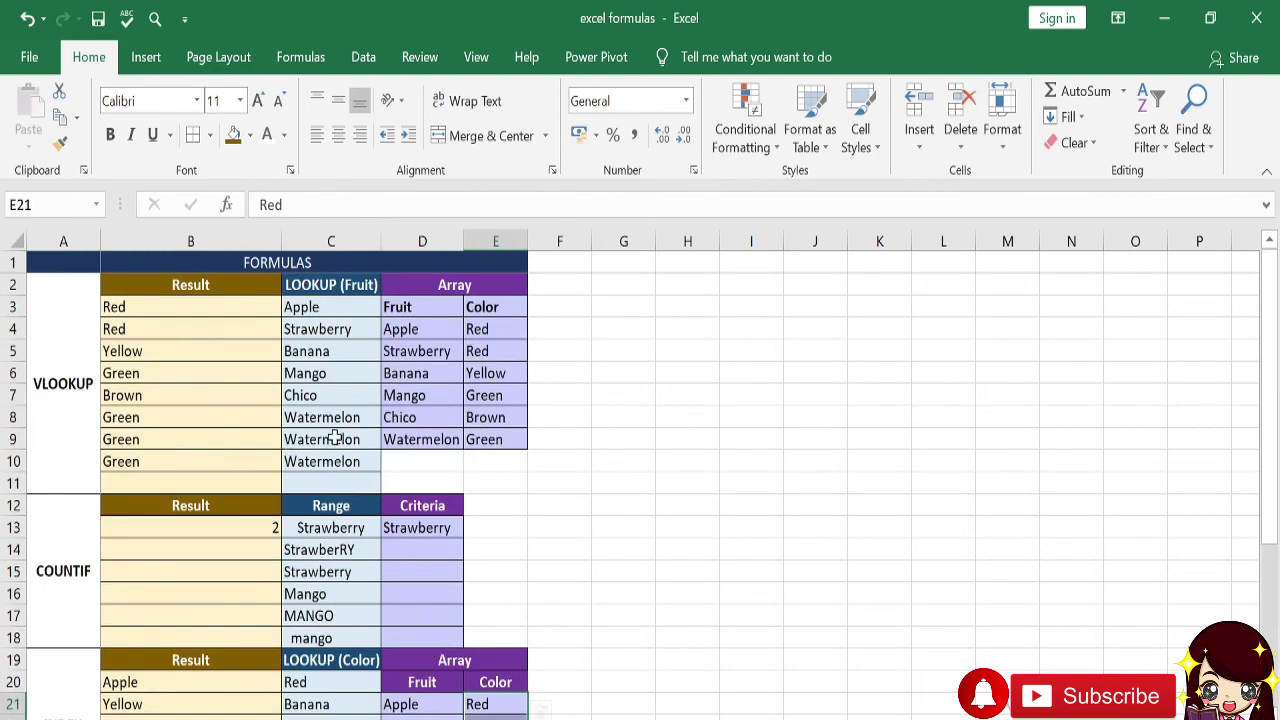
click(306, 308)
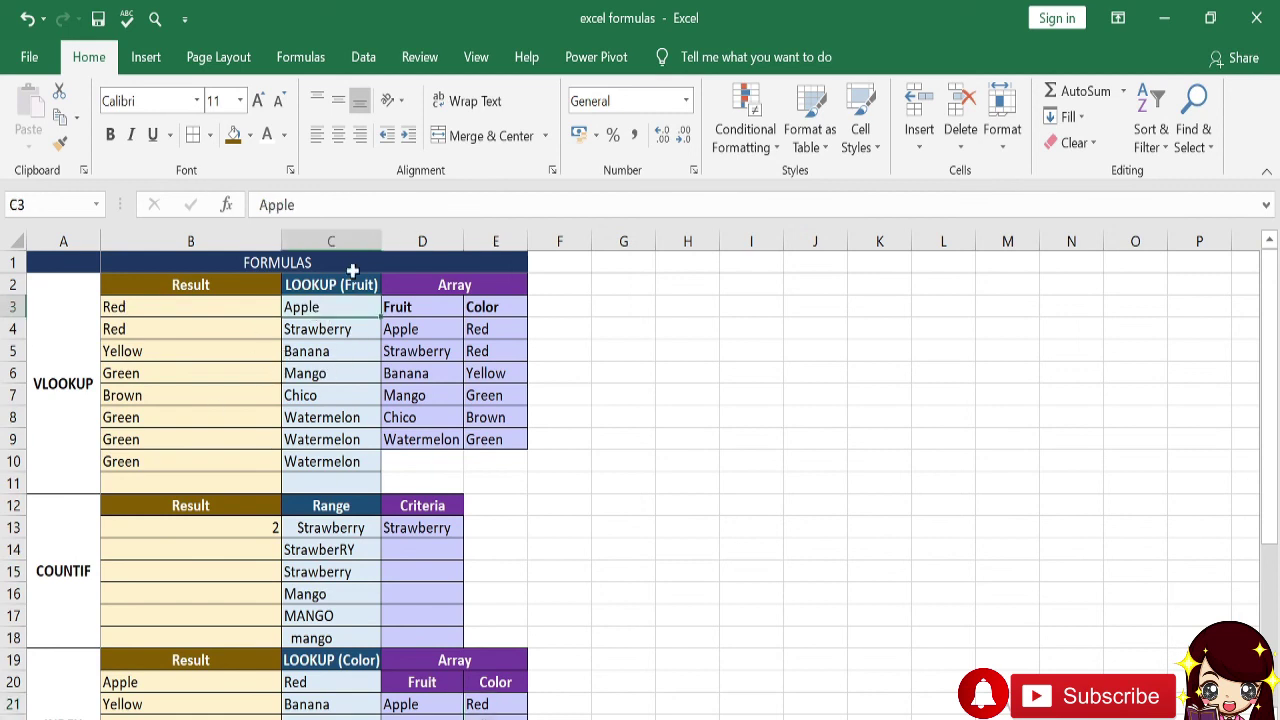
scroll(343, 557, down, 3)
scroll(346, 557, up, 3)
click(337, 284)
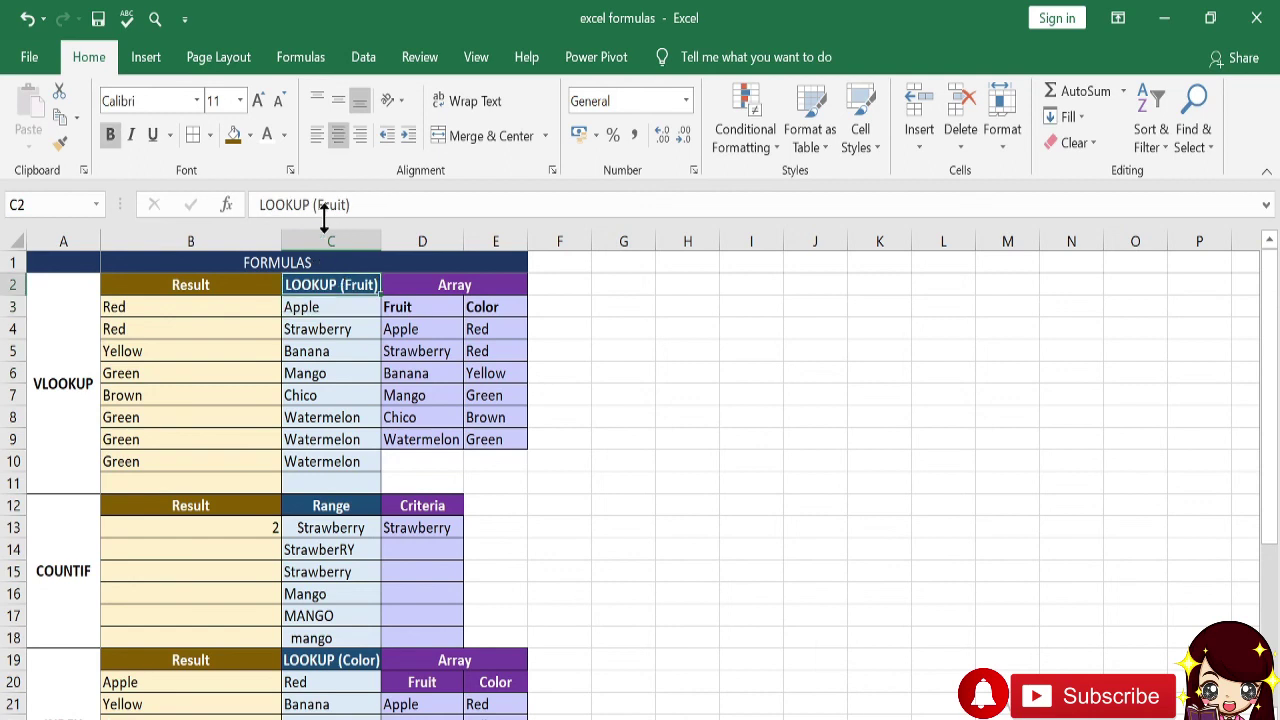
drag(318, 204, 352, 204)
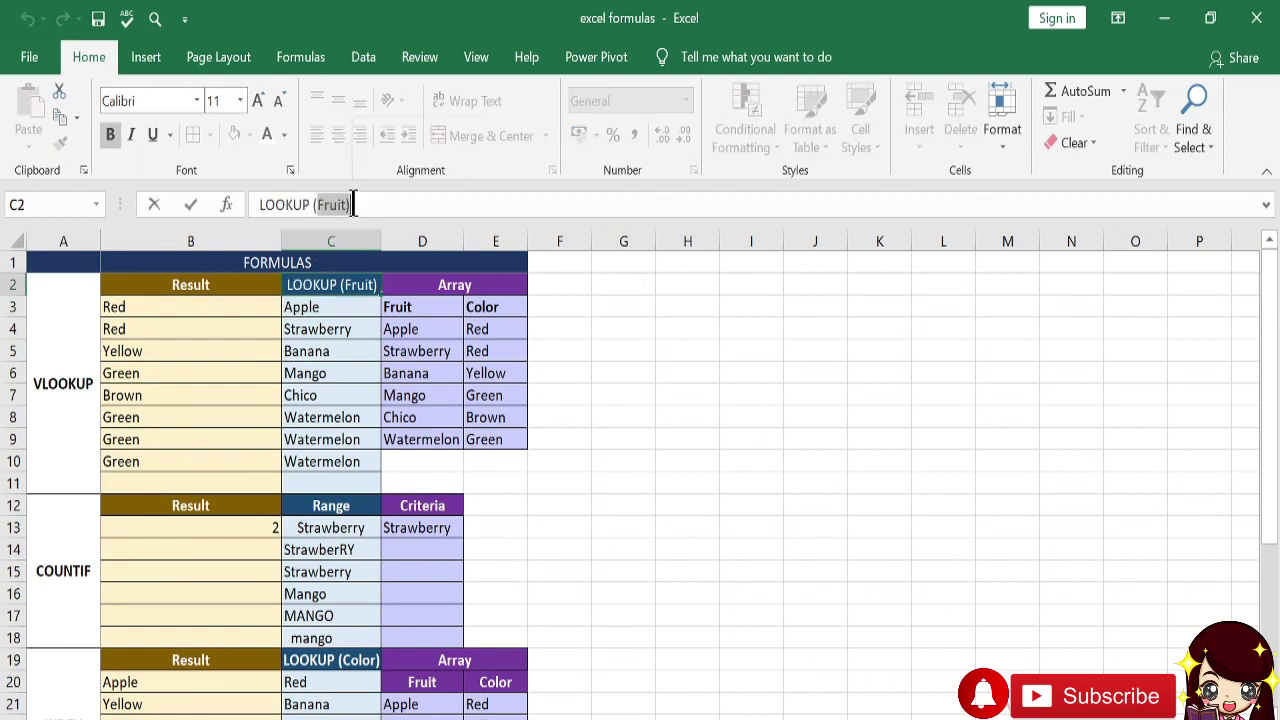
text(c)
key(BackSpace)
key(BackSpace)
text(C)
key(Return)
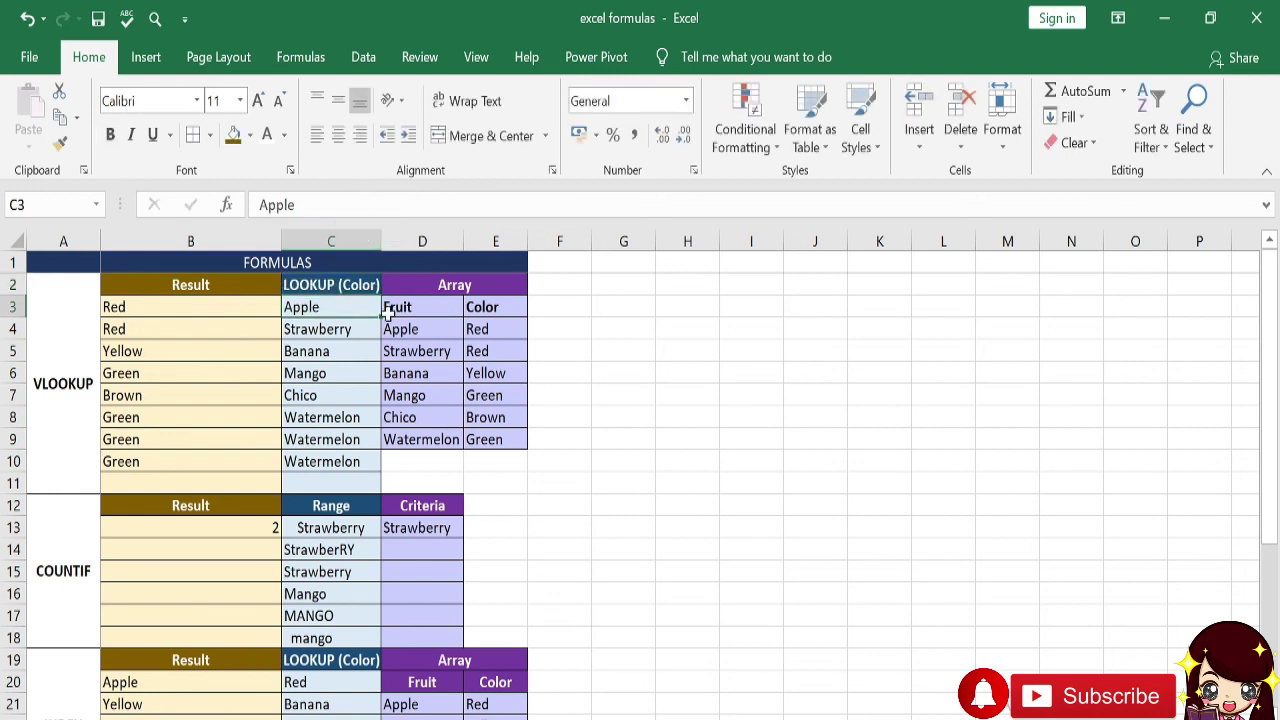
Review B3's VLOOKUP formula, leaving it unchanged
click(194, 310)
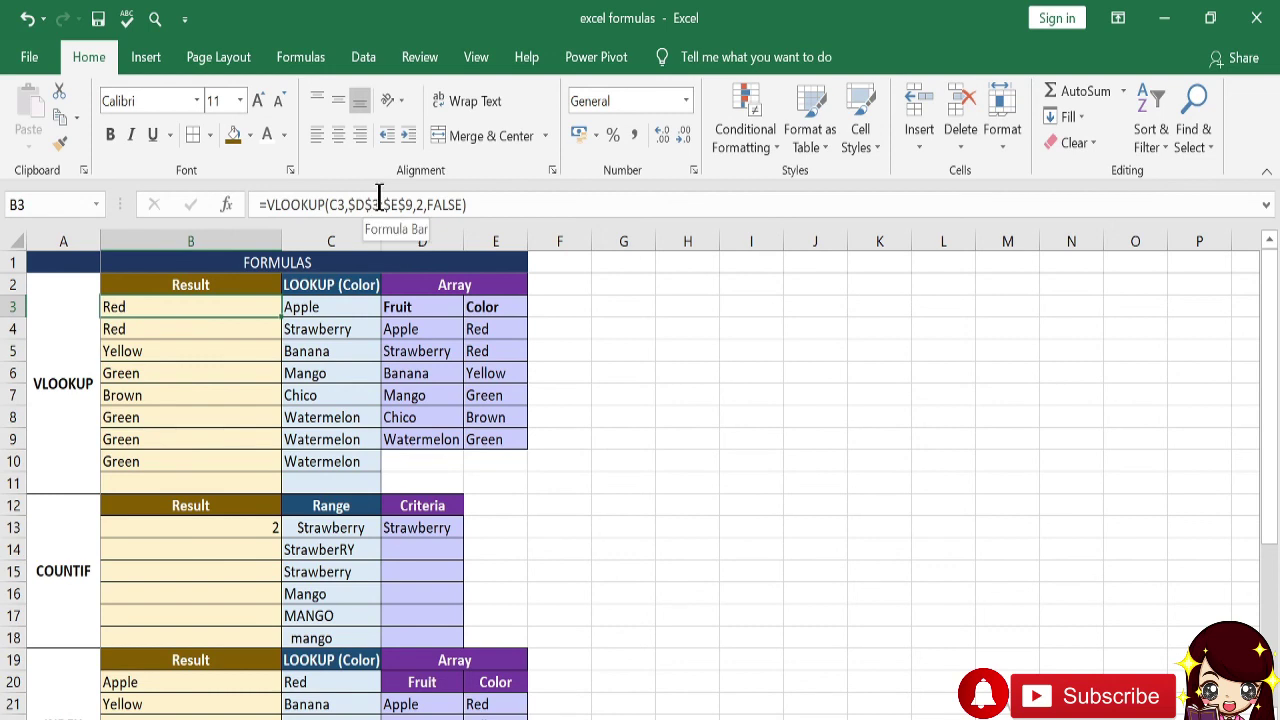
click(369, 203)
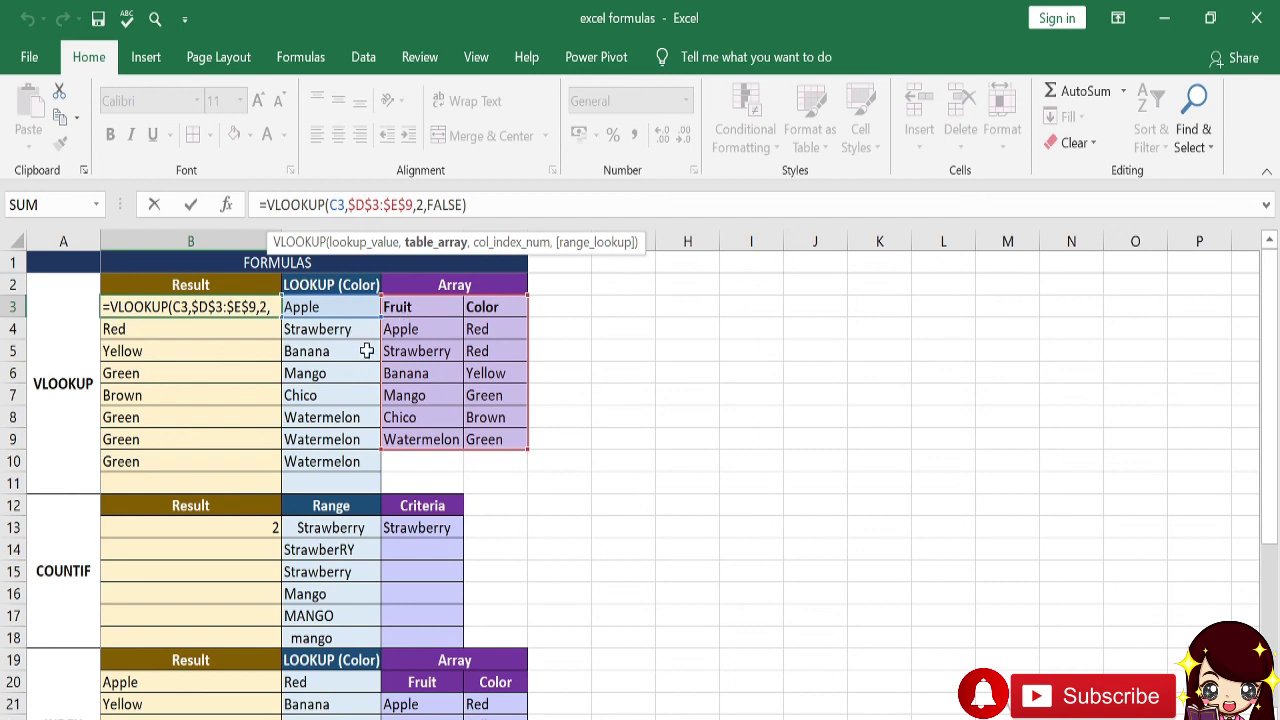
key(End)
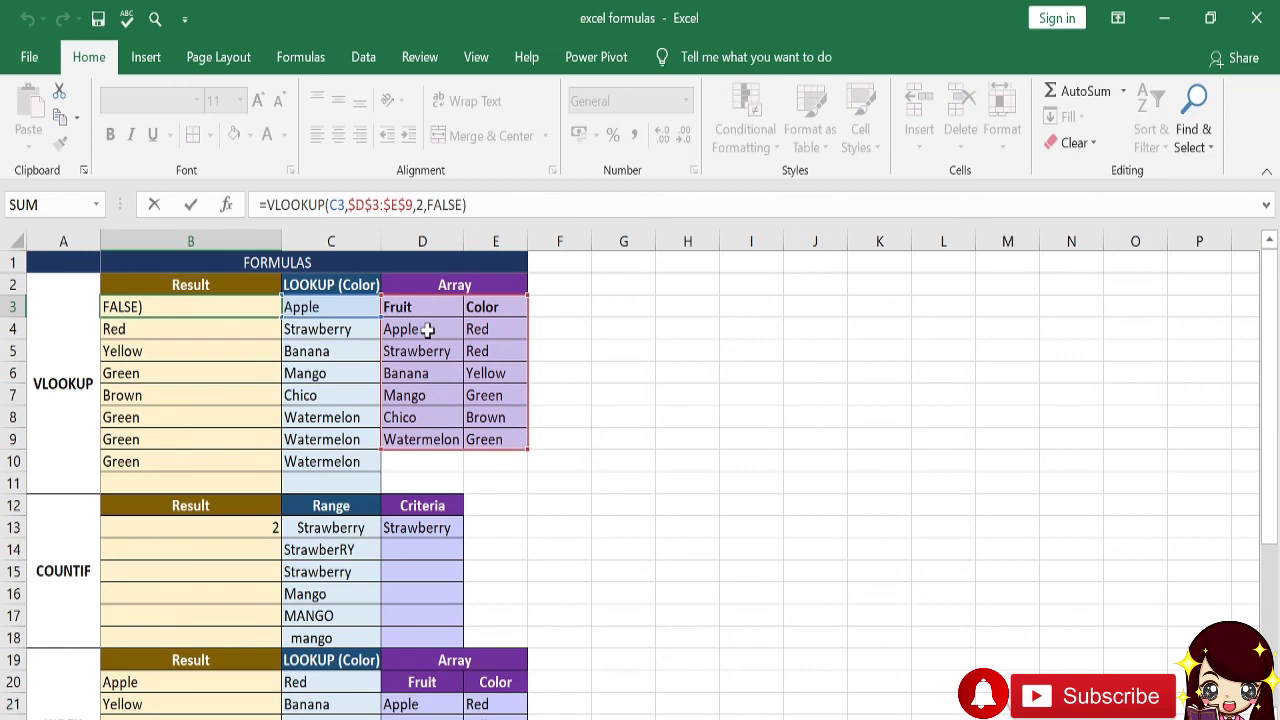
key(Return)
key(Up)
key(Up)
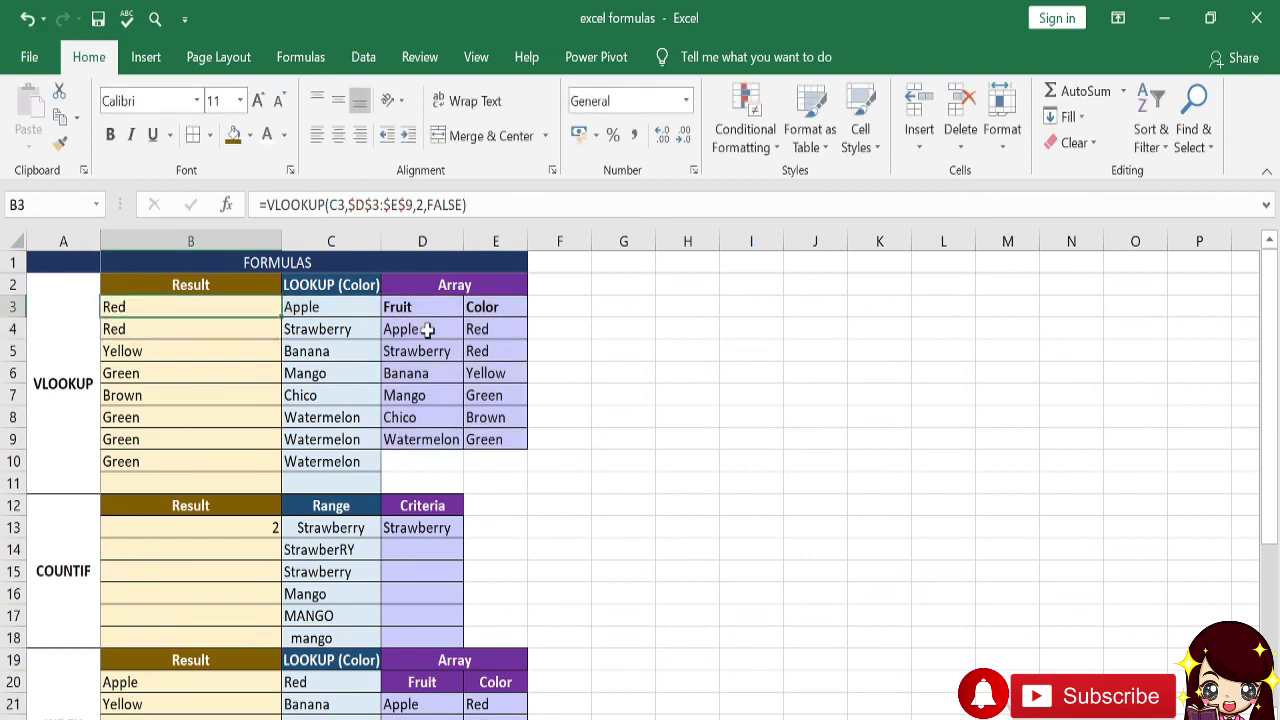
key(Down)
key(Right)
key(Left)
key(Right)
key(Left)
key(Right)
key(Up)
key(Down)
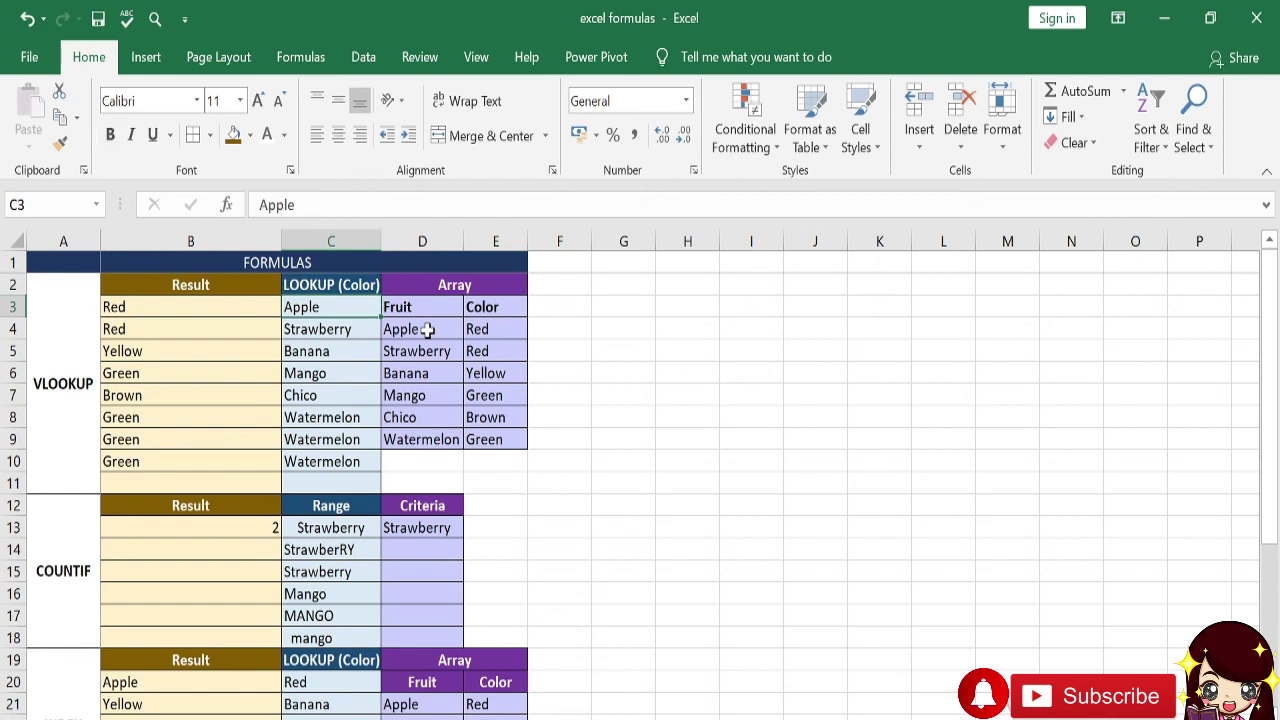
Clear the fruit lookup values and paste the colours from column E as values into C3
key(shift+Down)
key(shift+Down)
key(shift+Down)
key(shift+Down)
key(shift+Down)
key(shift+Down)
key(shift+Down)
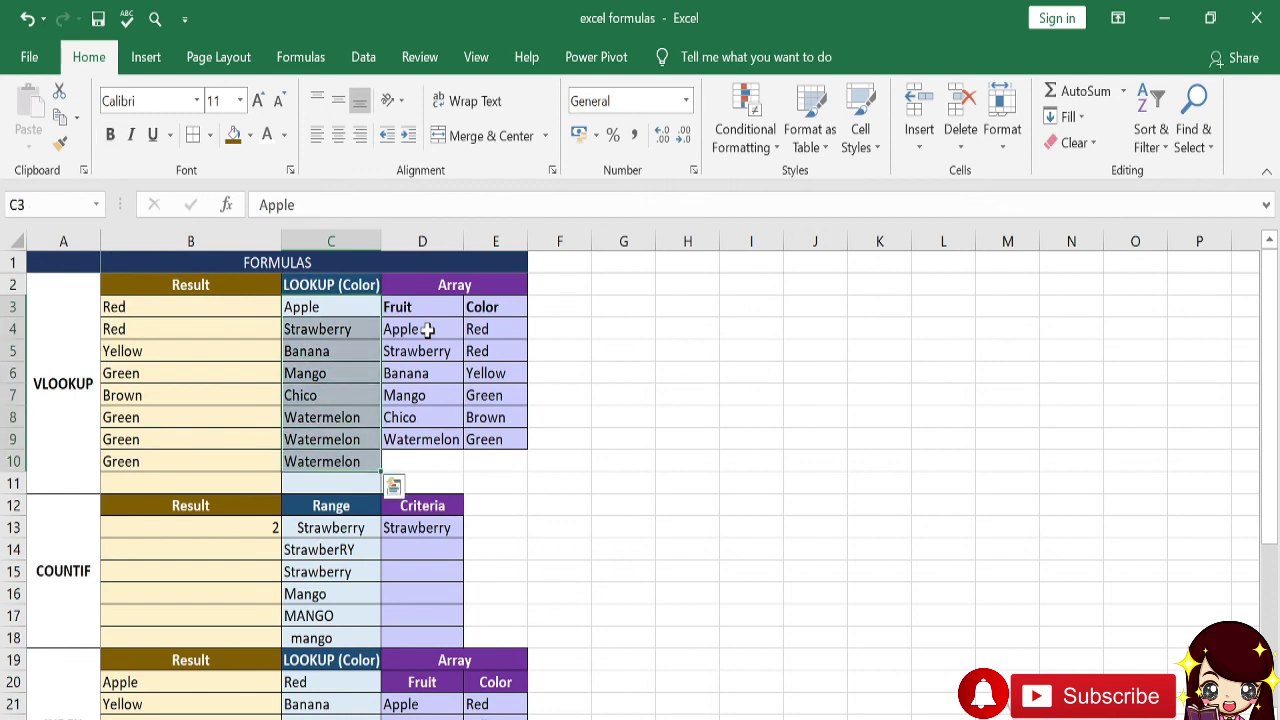
key(Delete)
key(Right)
key(Right)
key(Down)
key(shift+Down)
key(shift+Down)
key(shift+Down)
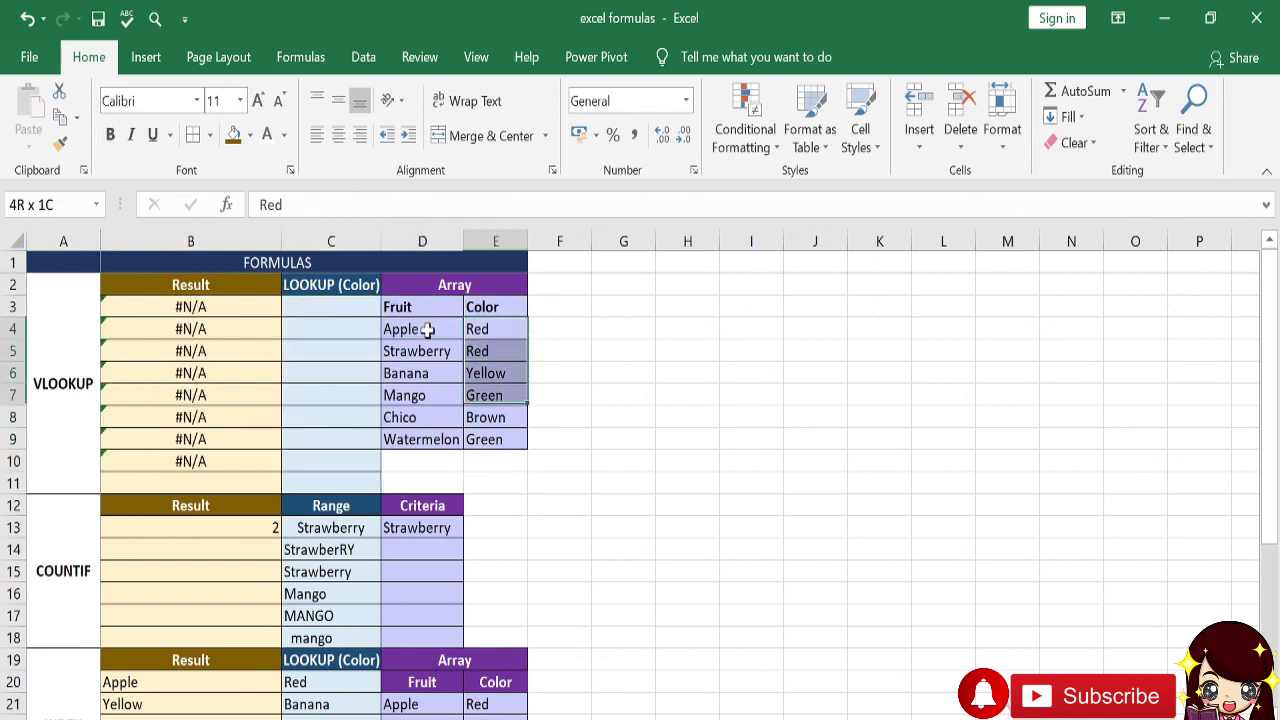
key(shift+Down)
key(shift+Down)
key(ctrl+c)
key(Left)
key(Left)
key(Up)
key(ctrl+alt+v)
key(v)
key(Return)
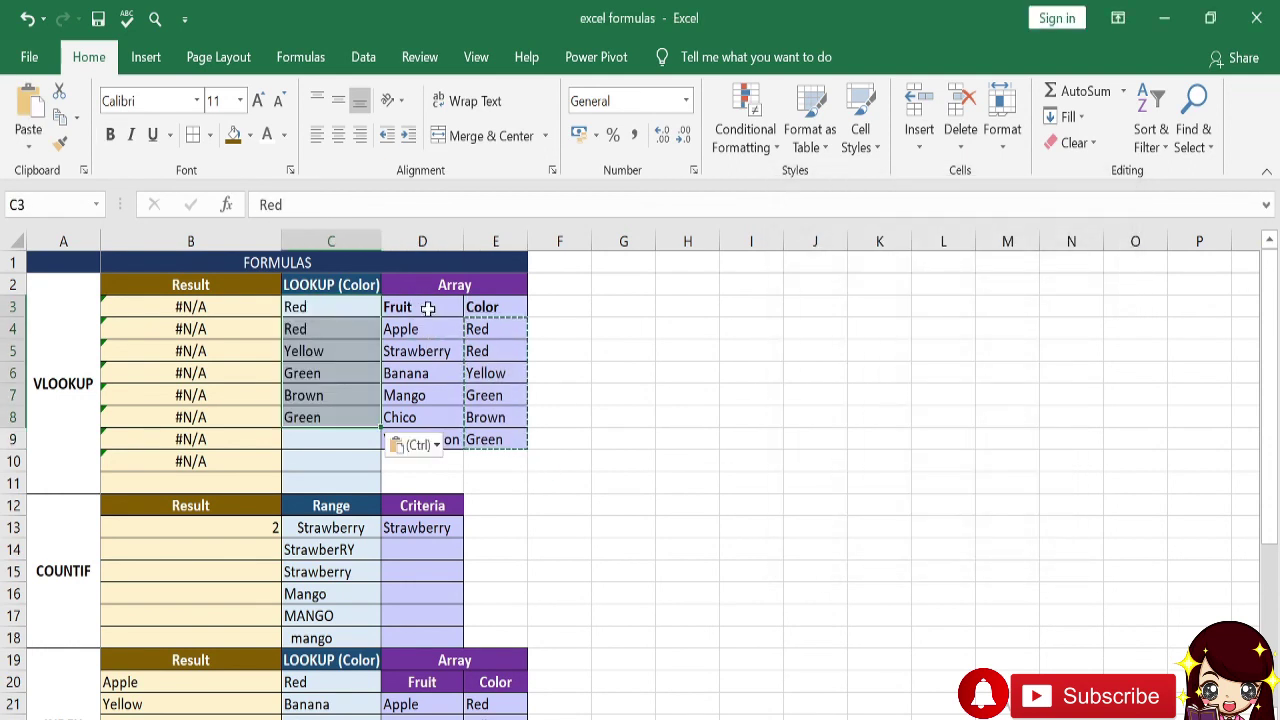
Inspect B3's VLOOKUP formula, including its exact-match argument
click(323, 334)
click(240, 308)
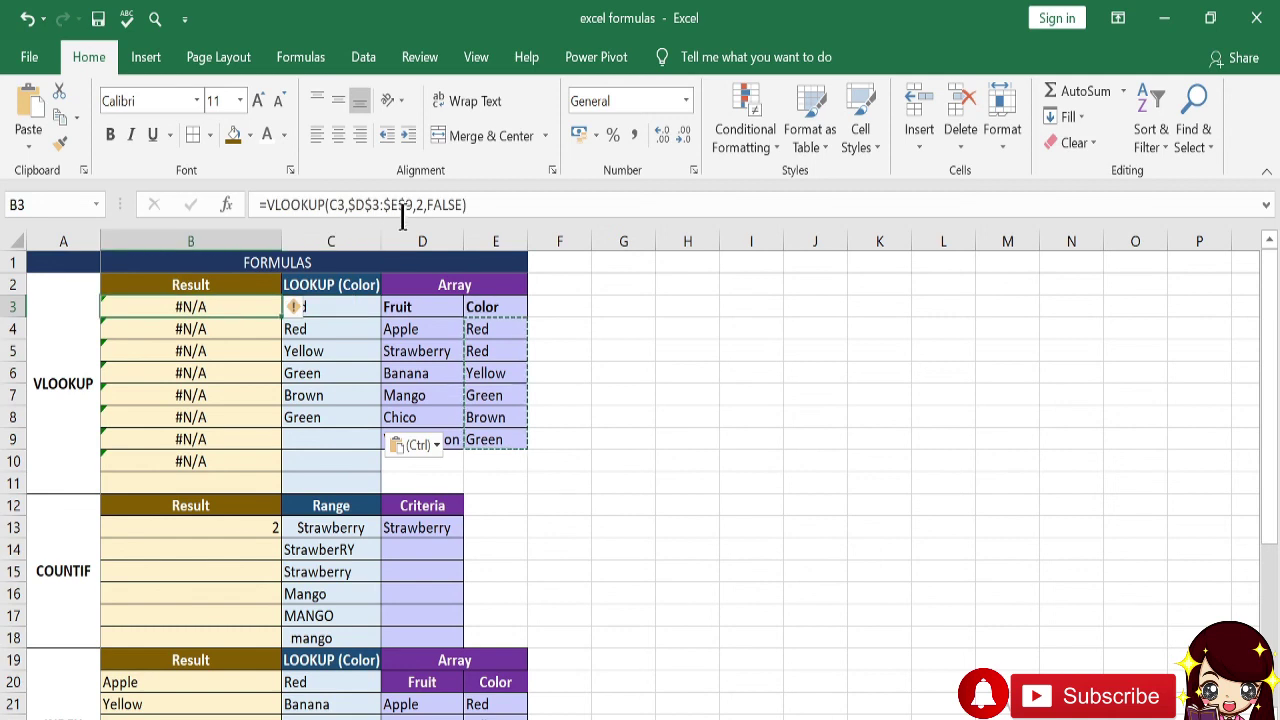
click(328, 205)
click(431, 204)
click(441, 204)
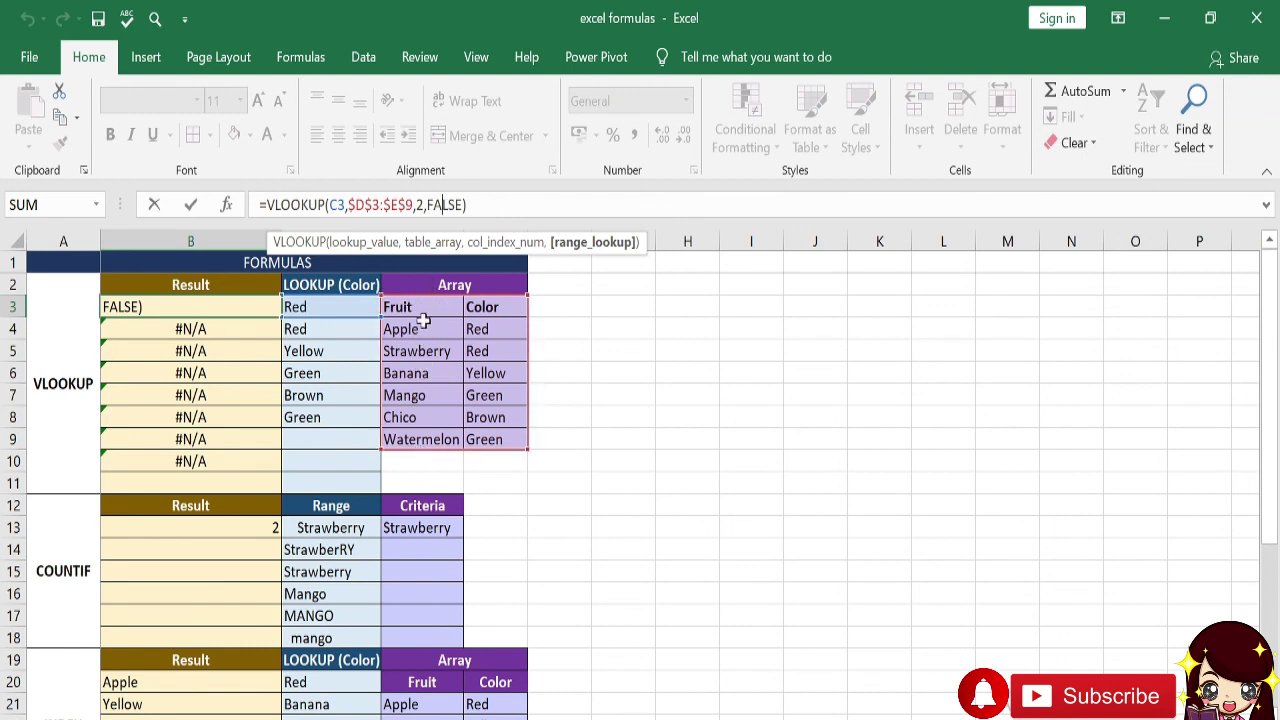
Move the Color column so it sits before the Fruit column in the array
click(490, 310)
drag(492, 313, 468, 425)
key(ctrl+c)
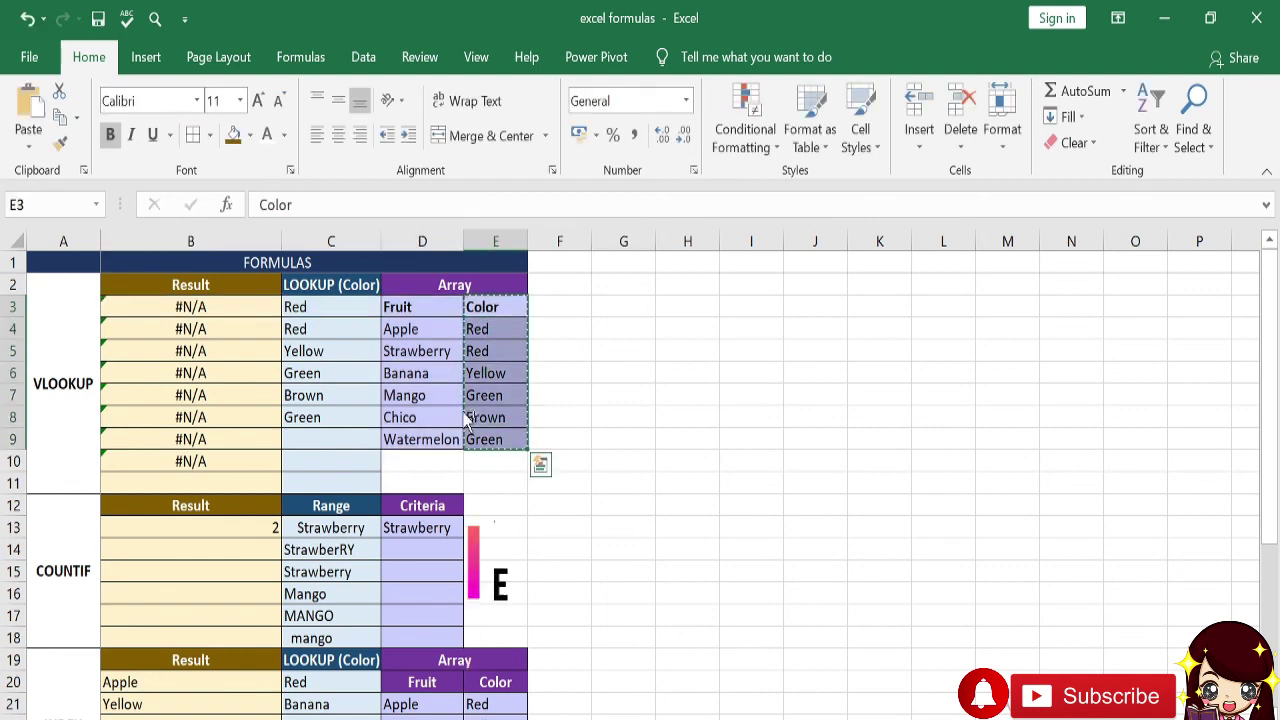
click(411, 306)
key(ctrl+shift+plus)
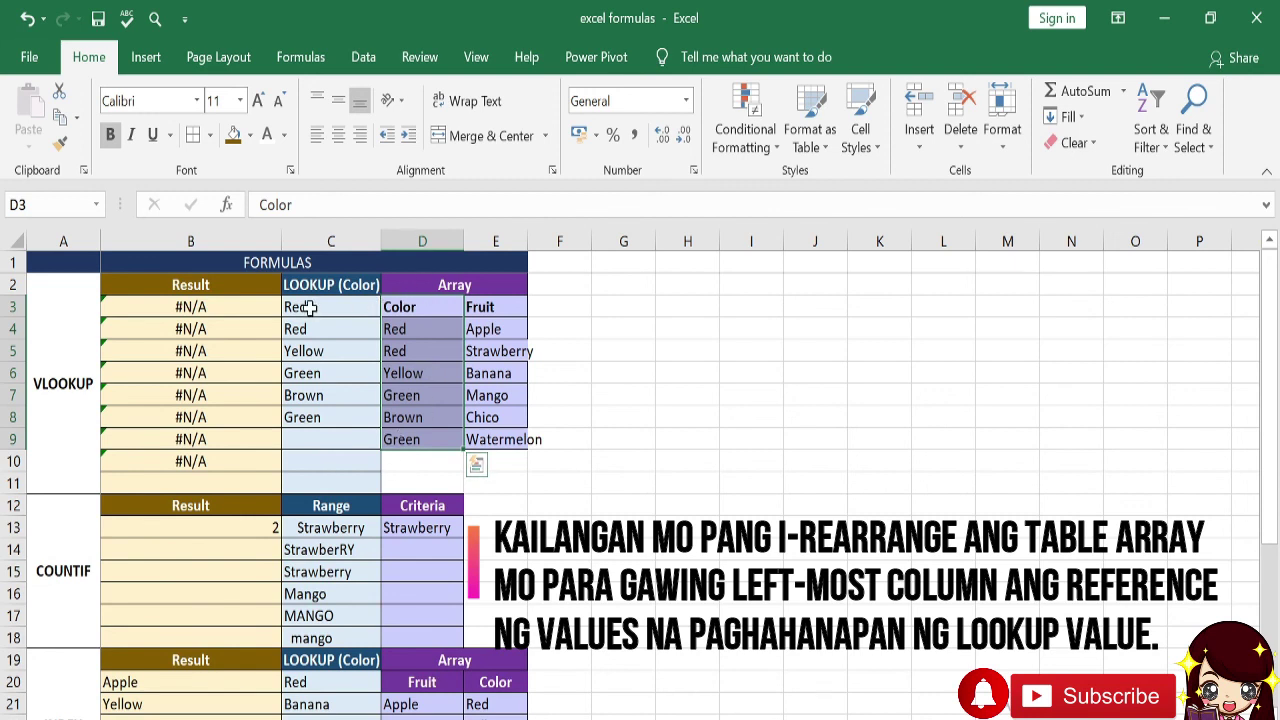
Change B3's VLOOKUP table range to $D$3:$E$9
click(358, 300)
key(Left)
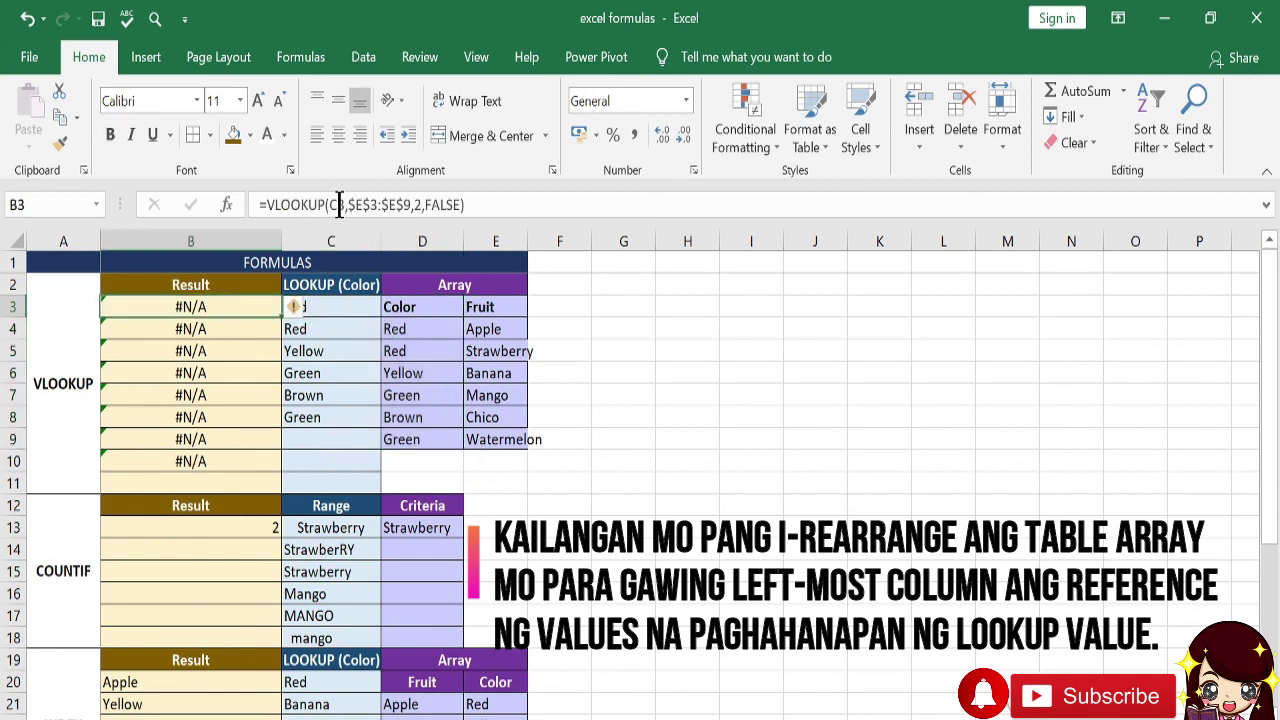
click(339, 204)
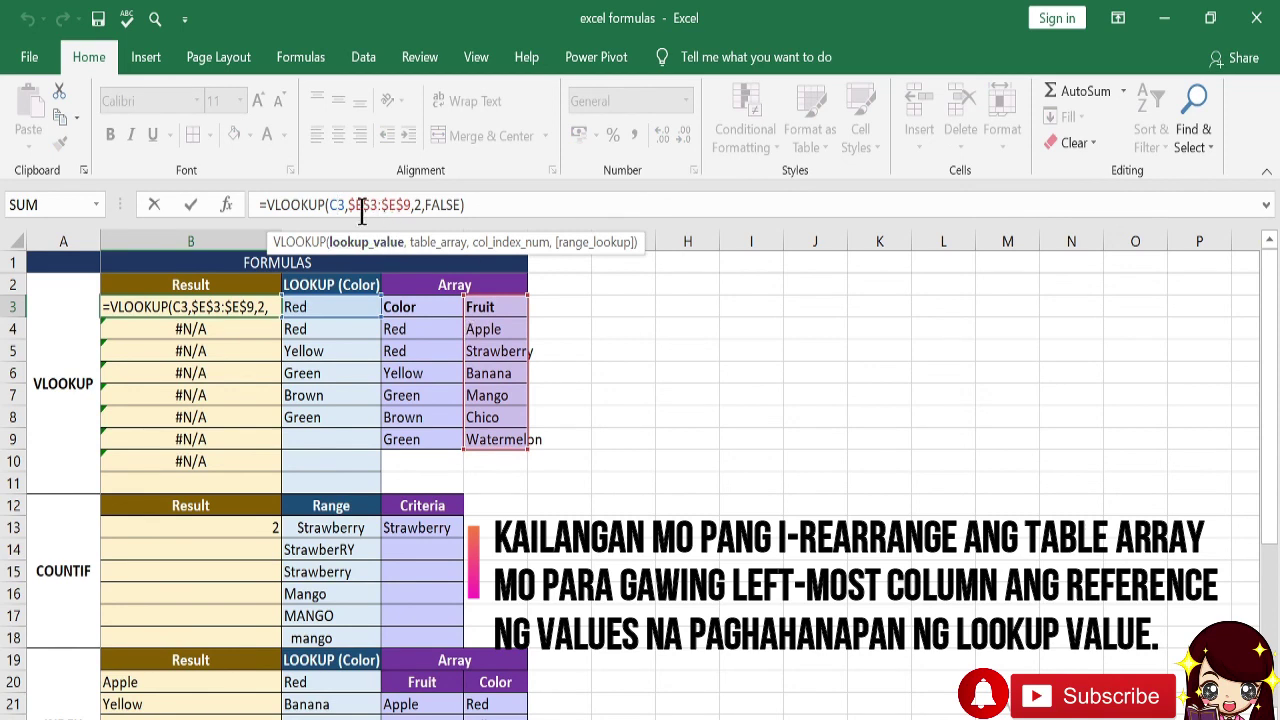
drag(450, 444, 416, 444)
key(Return)
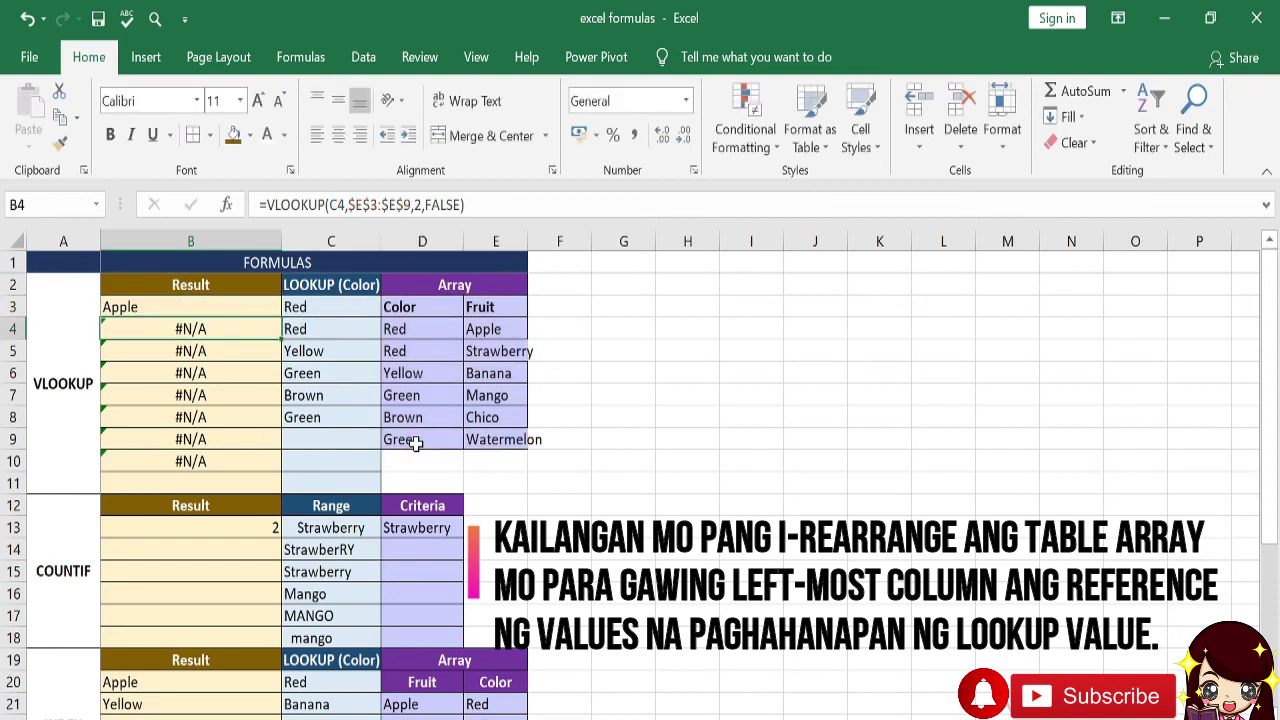
Fill B3's VLOOKUP down the results and clear the #N/A cells B9:B10
click(222, 308)
drag(285, 320, 250, 469)
key(Delete)
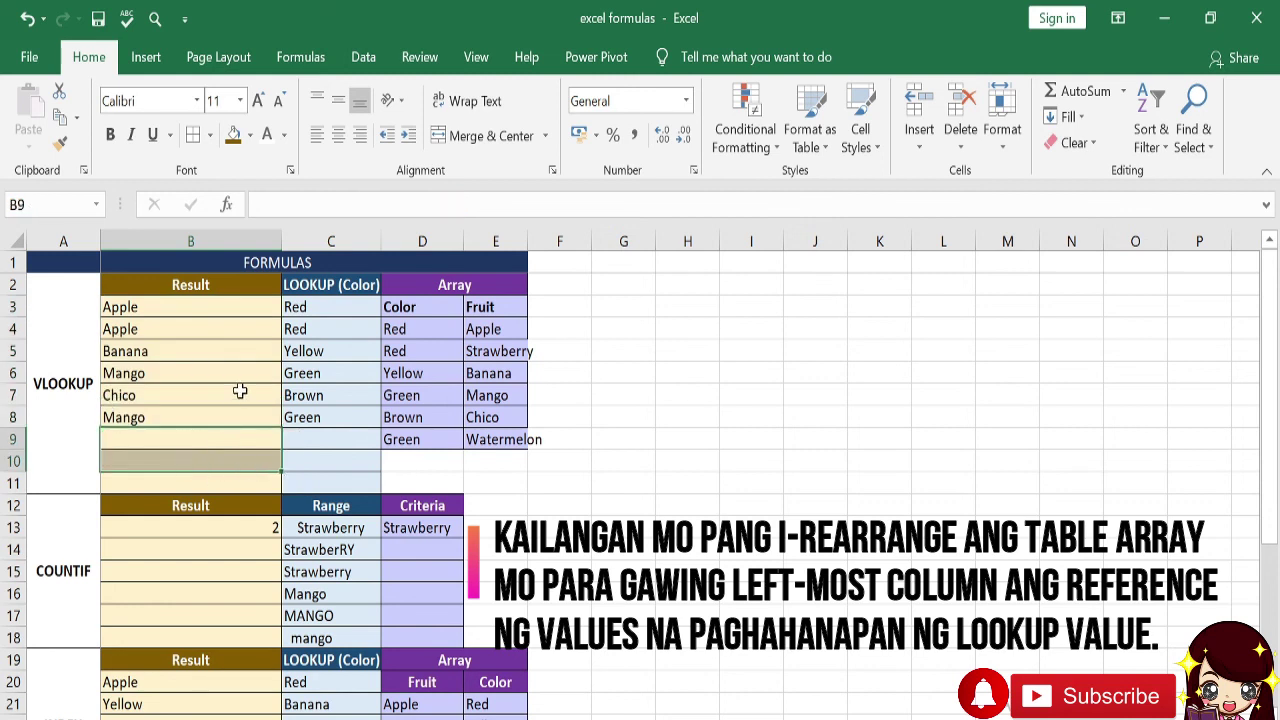
click(240, 306)
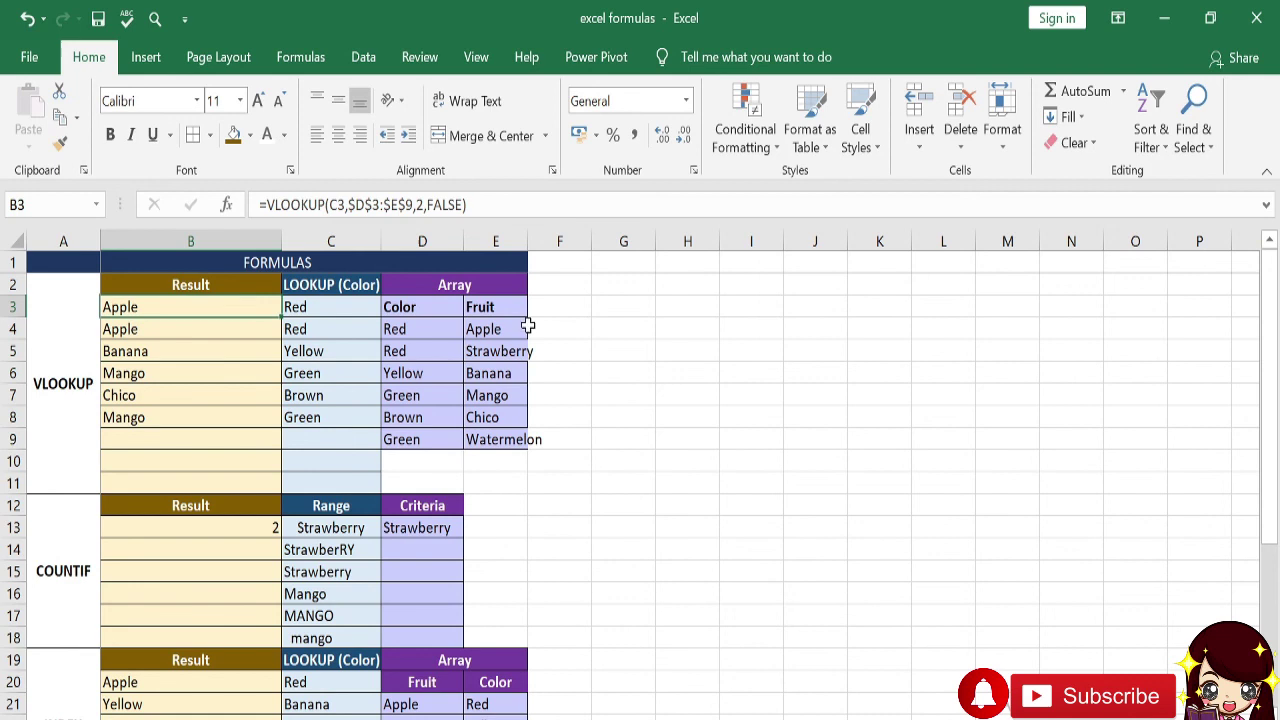
drag(343, 306, 349, 422)
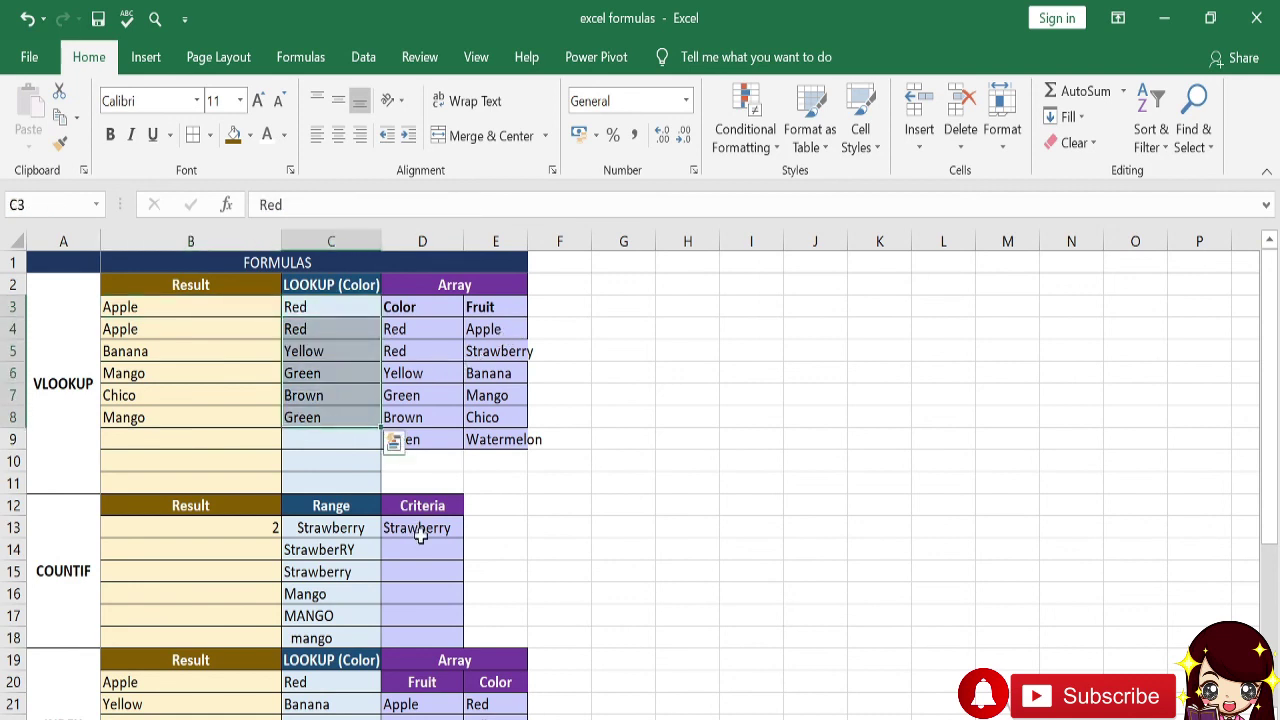
scroll(423, 528, down, 5)
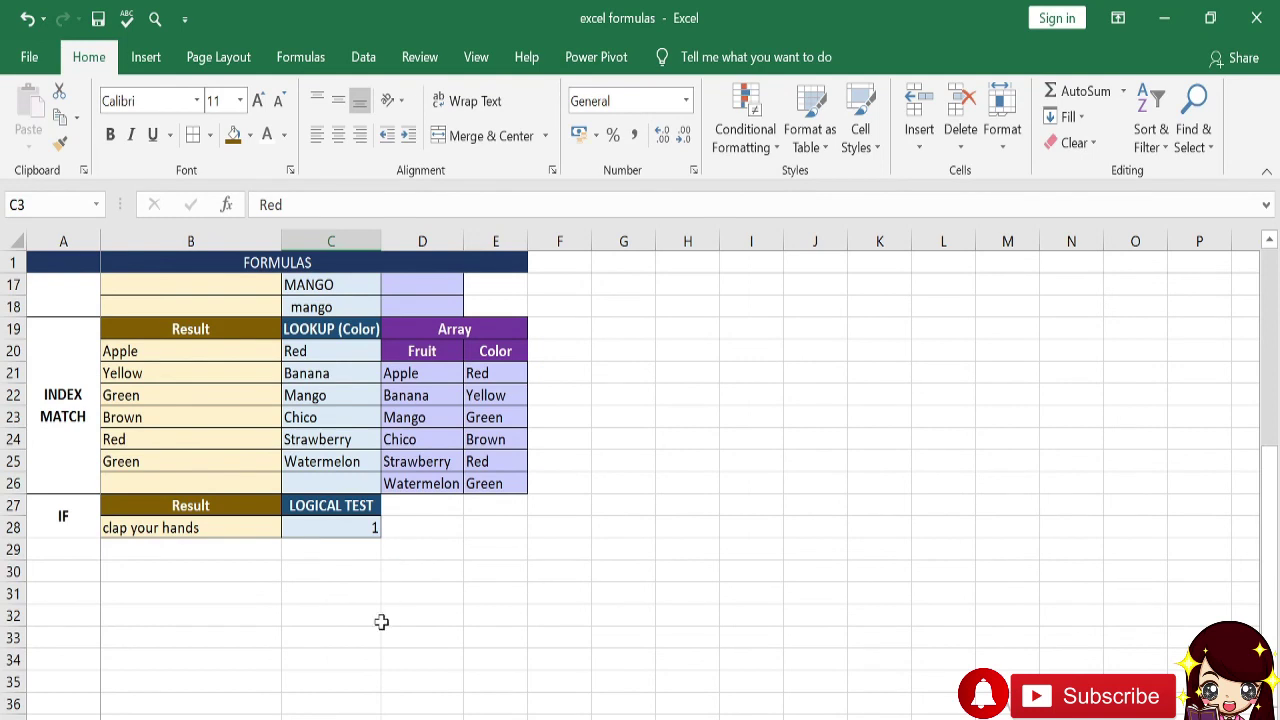
scroll(380, 624, up, 5)
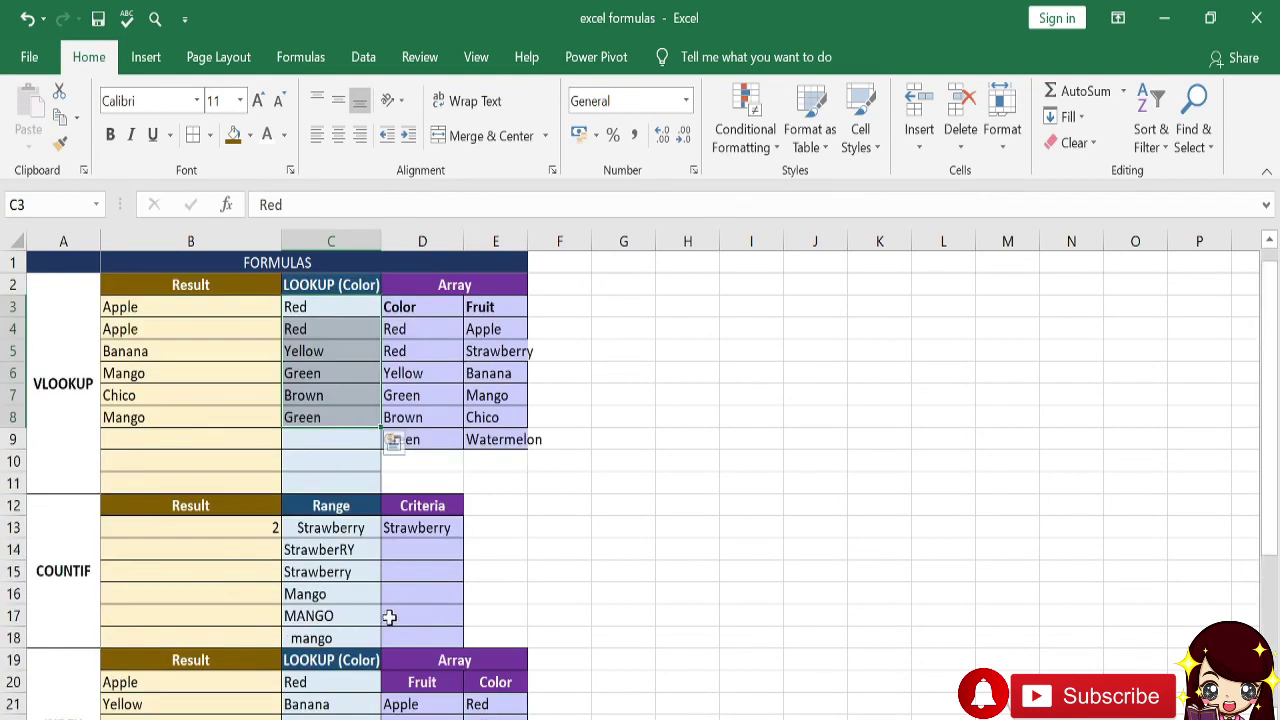